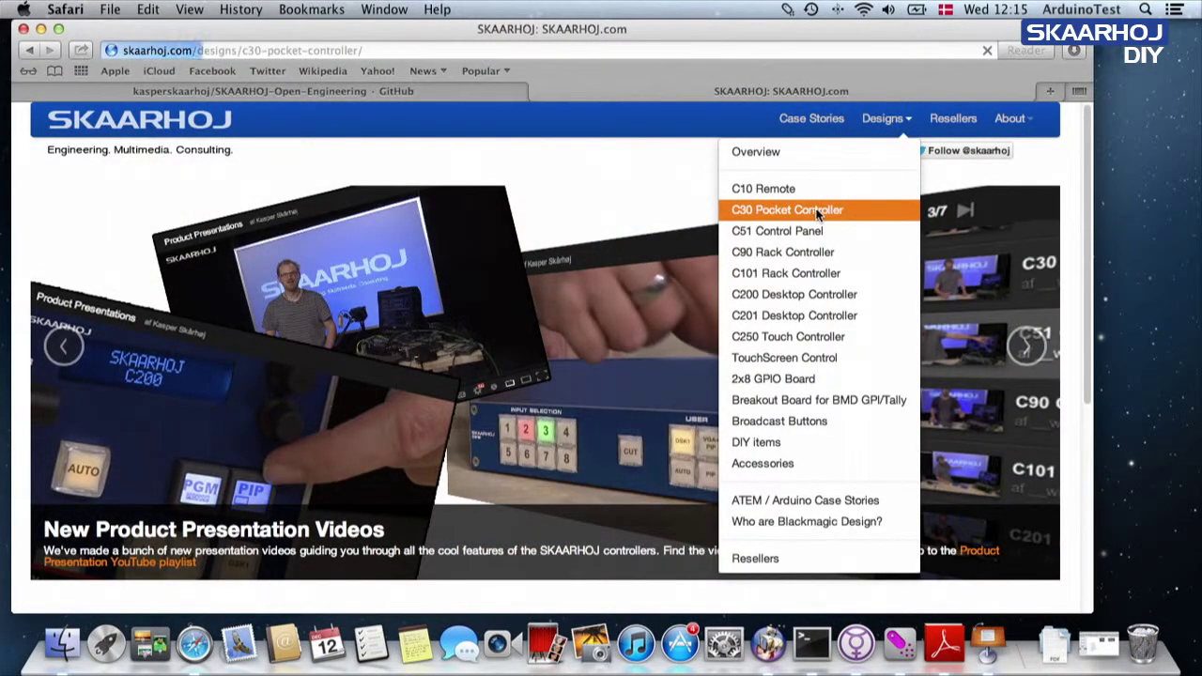
- Scroll the C30 Pocket Controller page down to its Image Gallery
{"action": "left_click_drag", "start_coordinate": [1083, 182], "coordinate": [1080, 441]}
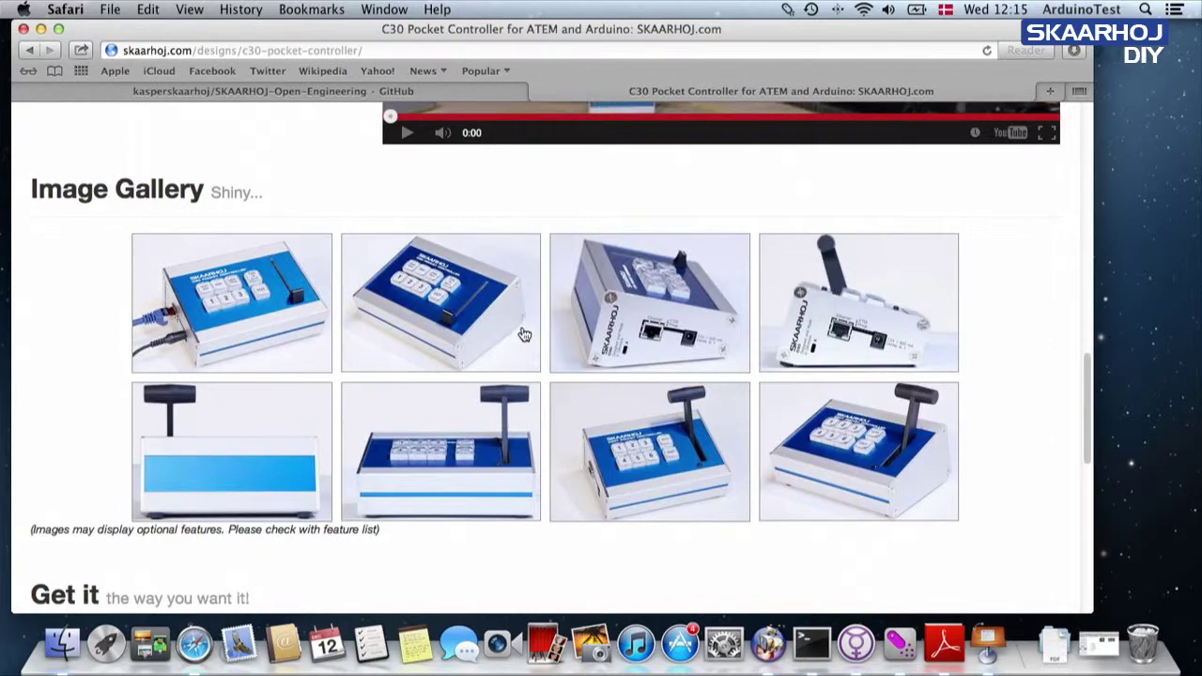
- Mark the second enclosure's front, right side and corner edges in red, then clear the marks
{"action": "key", "text": "ctrl+2"}
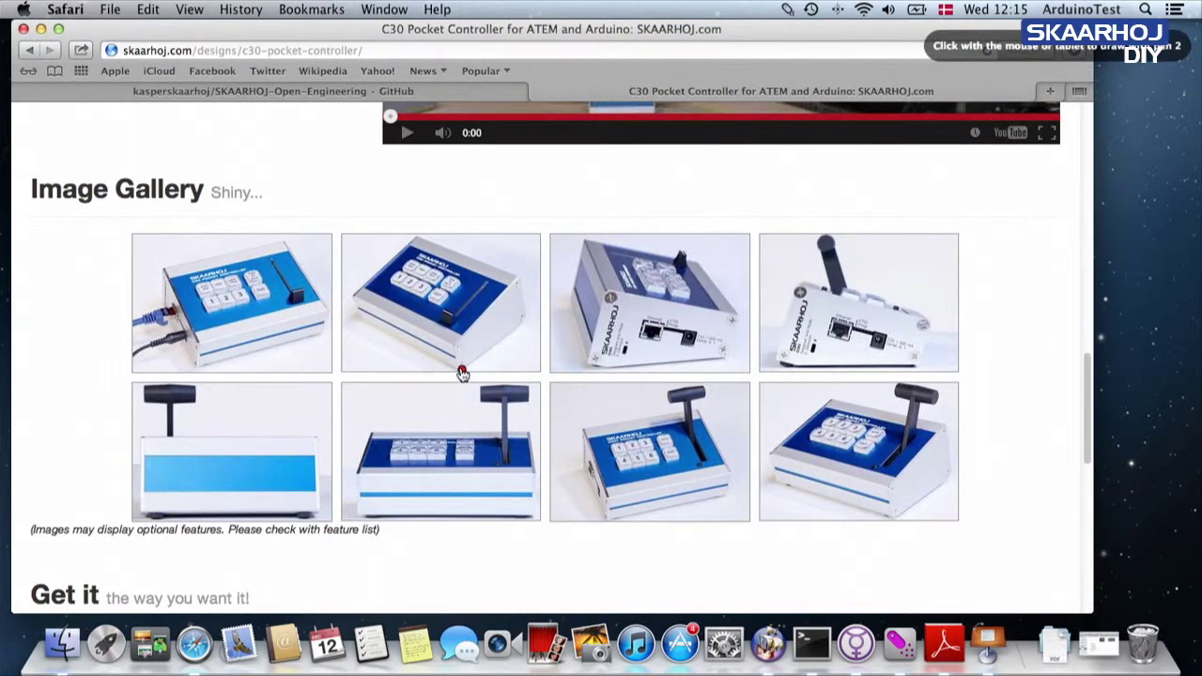
{"action": "left_click_drag", "start_coordinate": [354, 302], "coordinate": [457, 347]}
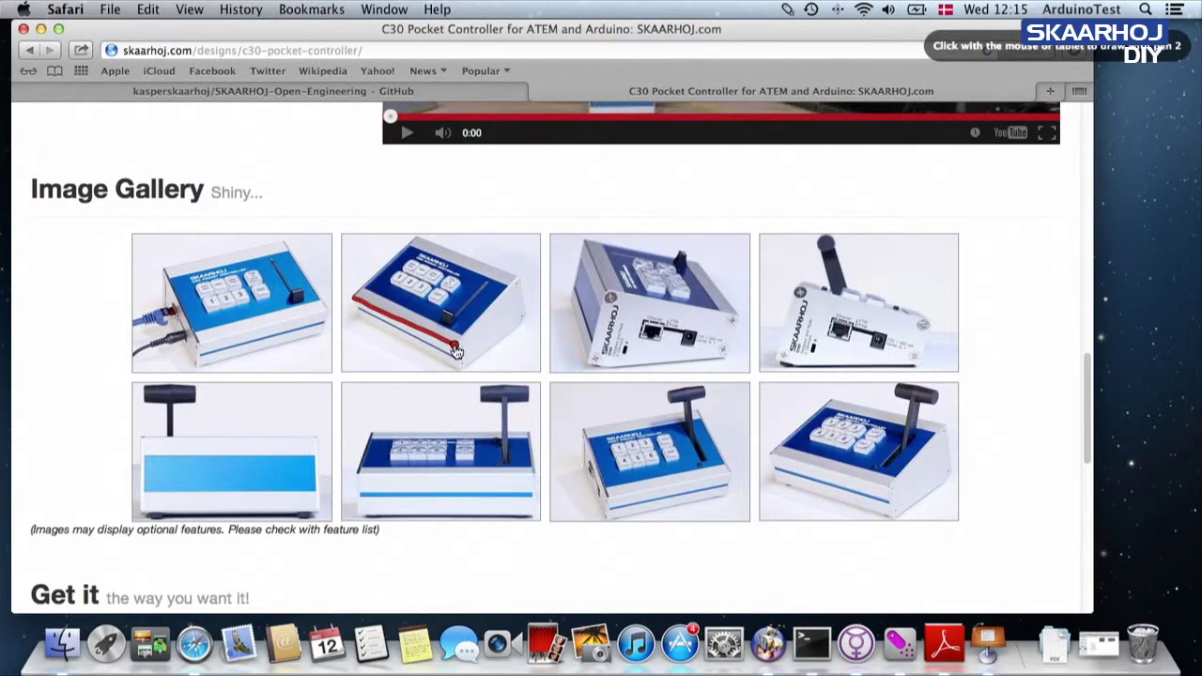
{"action": "left_click_drag", "start_coordinate": [515, 276], "coordinate": [456, 348]}
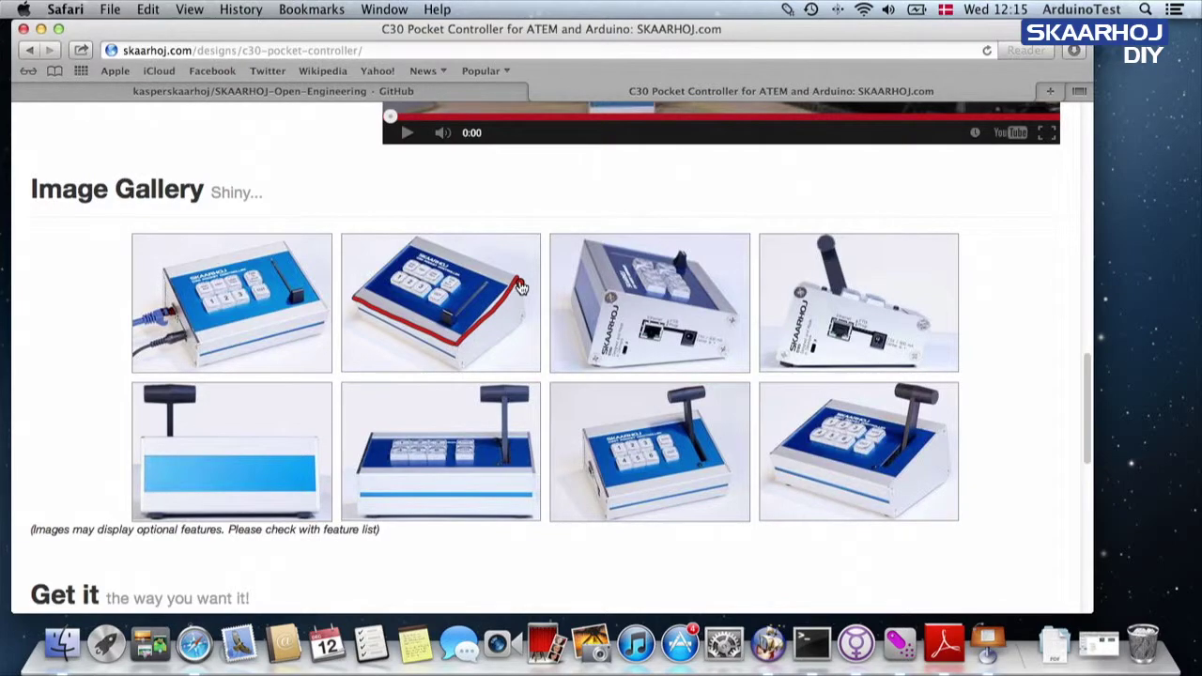
{"action": "left_click_drag", "start_coordinate": [522, 288], "coordinate": [529, 322]}
{"action": "left_click_drag", "start_coordinate": [455, 350], "coordinate": [461, 372]}
{"action": "key", "text": "Escape"}
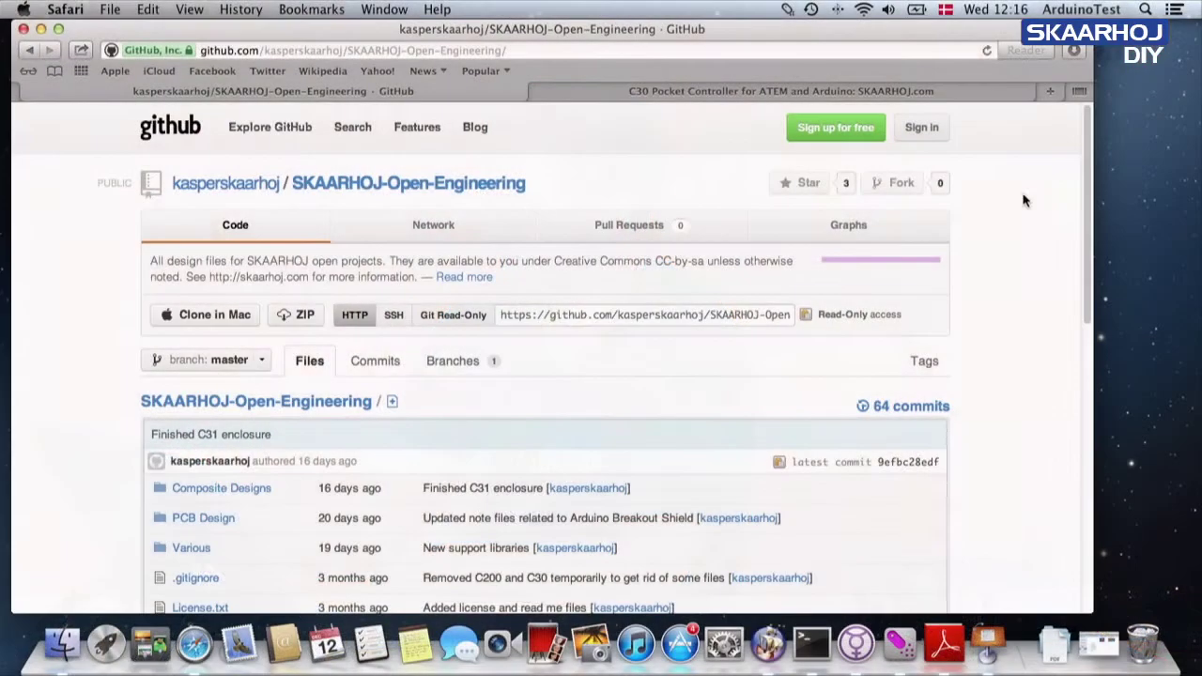
- Browse into Composite Designs / C31 Pocket Controller / Enclosure and scroll its file list
{"action": "left_click_drag", "start_coordinate": [1085, 188], "coordinate": [1030, 252]}
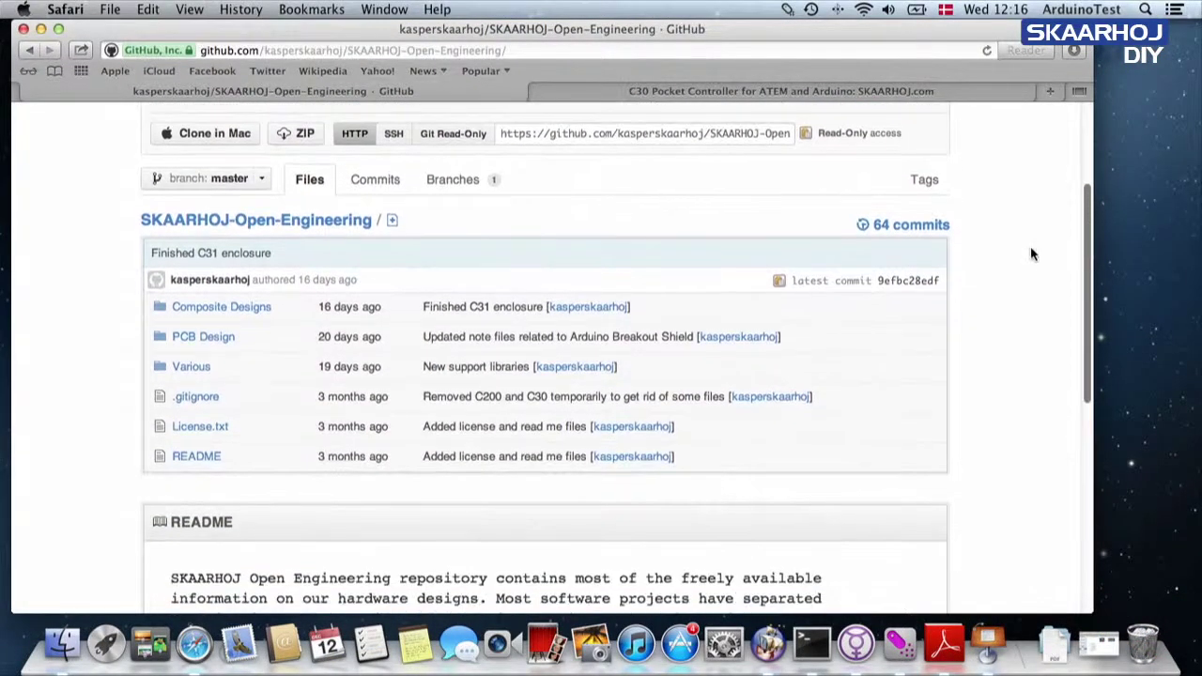
{"action": "left_click", "coordinate": [221, 308]}
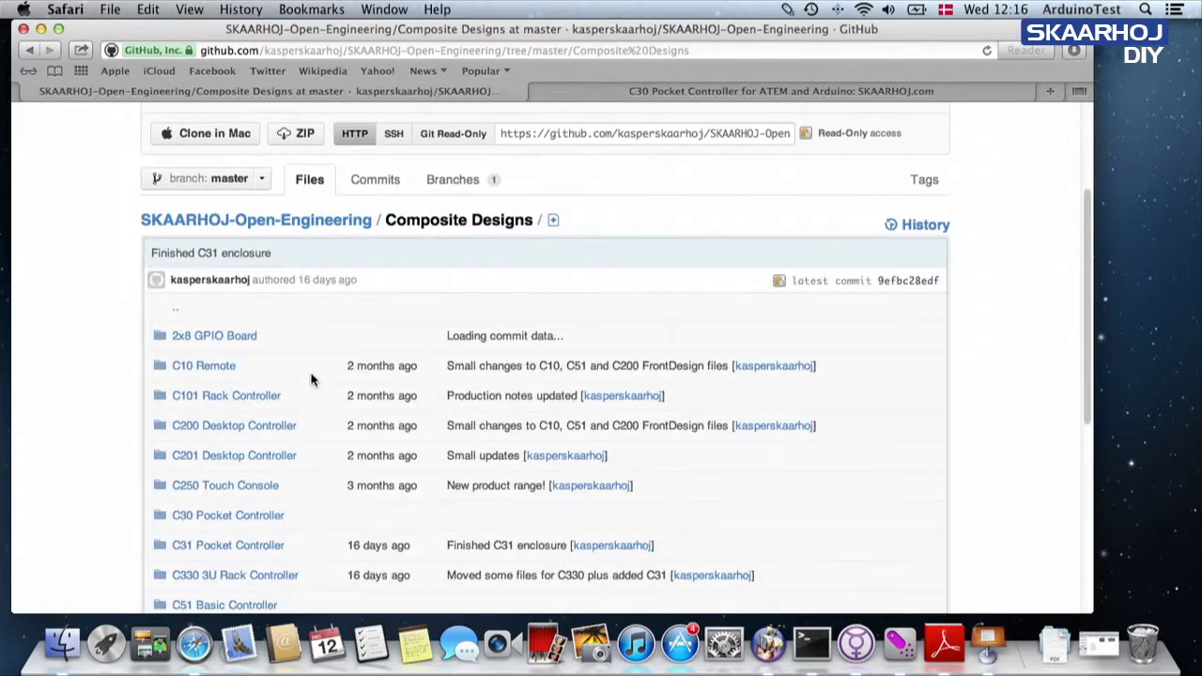
{"action": "left_click", "coordinate": [228, 547]}
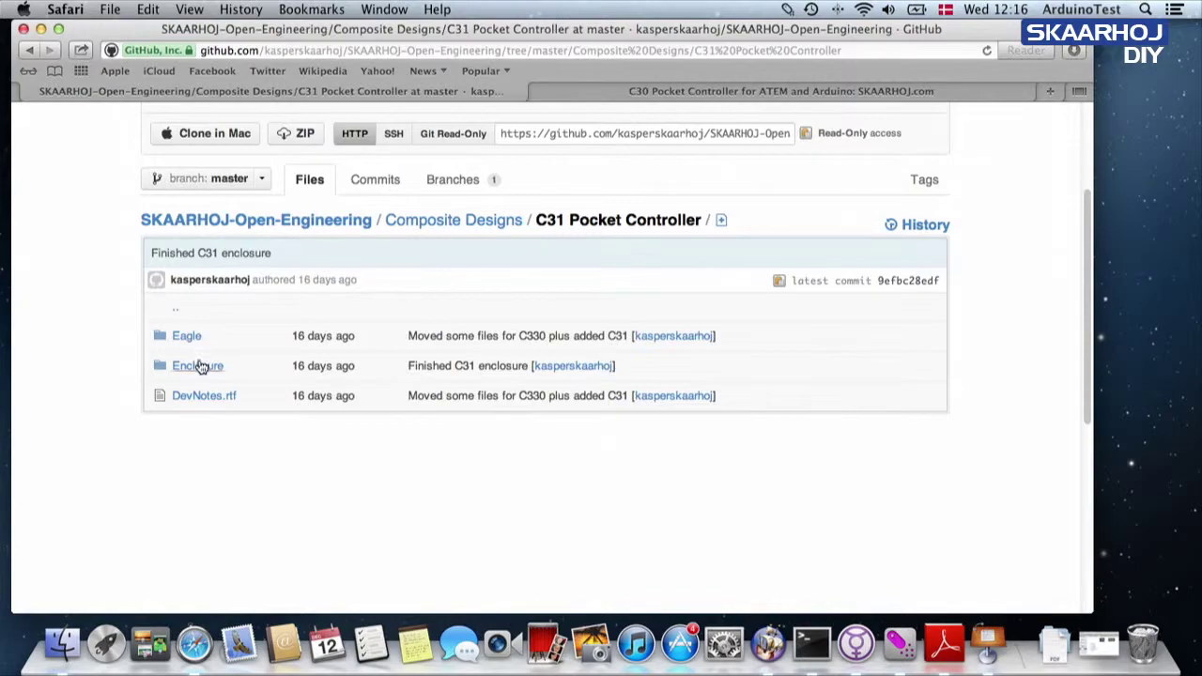
{"action": "left_click", "coordinate": [200, 366]}
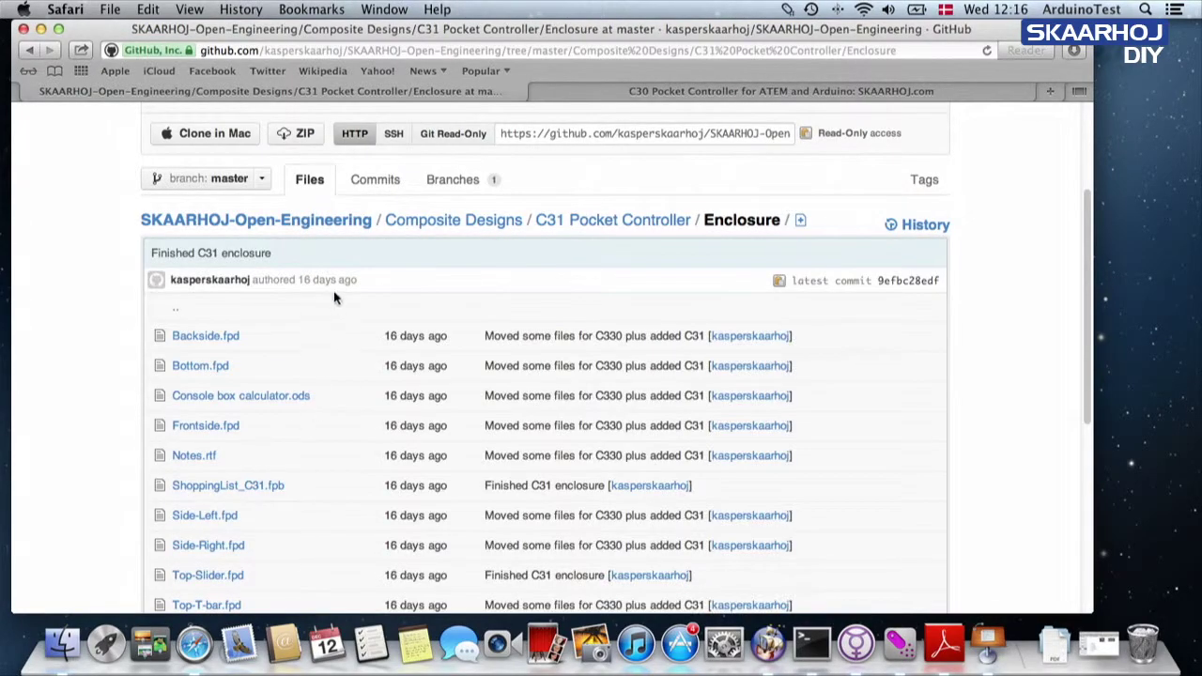
{"action": "left_click_drag", "start_coordinate": [1088, 319], "coordinate": [1086, 376]}
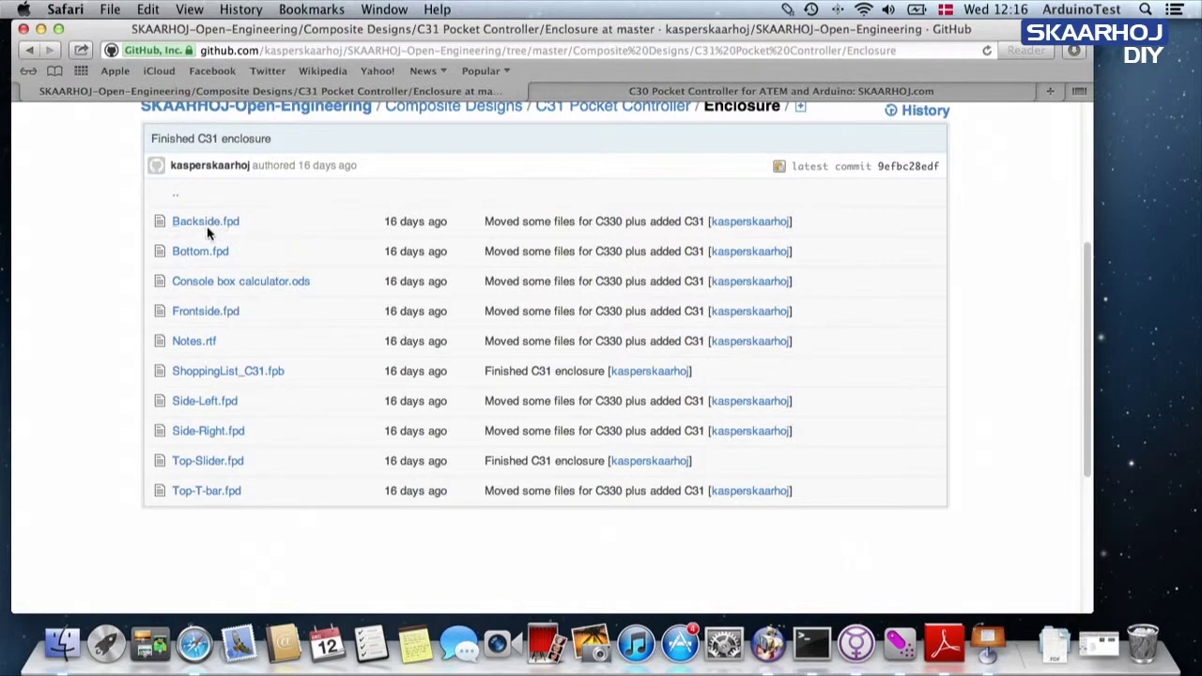
{"action": "scroll", "coordinate": [406, 308], "scroll_direction": "up", "scroll_amount": 1}
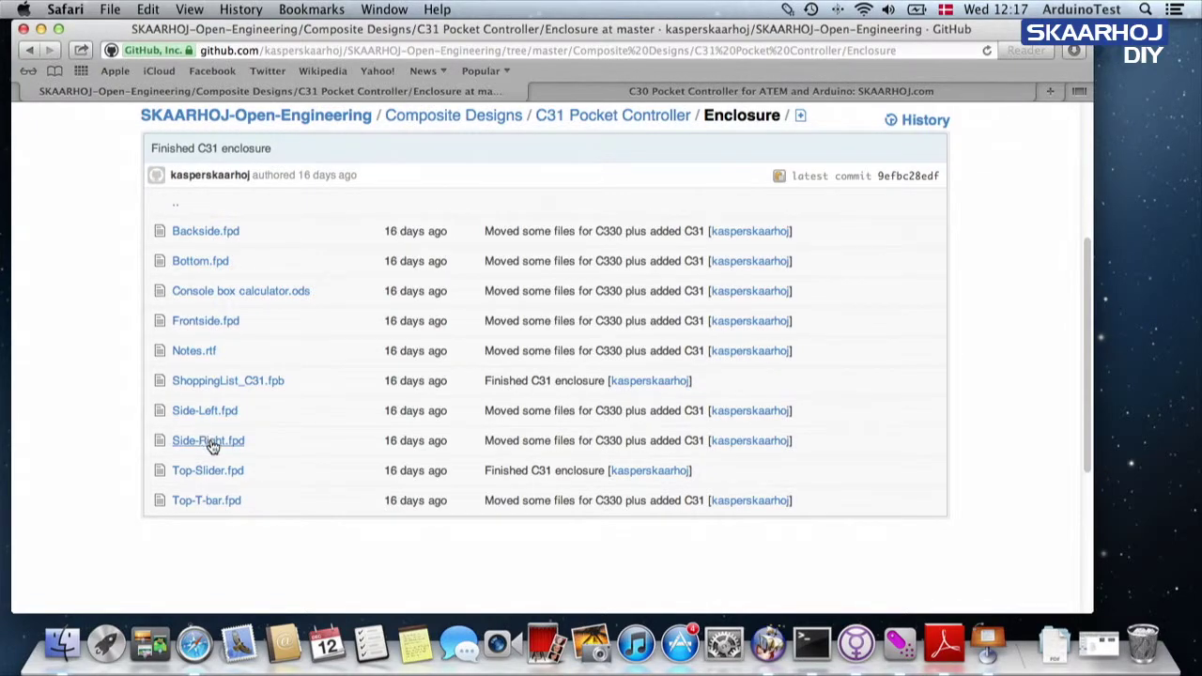
- Show the Downloads folder in a new Finder window, collapsing the Arduino folder
{"action": "key", "text": "super+bracketleft"}
{"action": "left_click", "coordinate": [62, 643]}
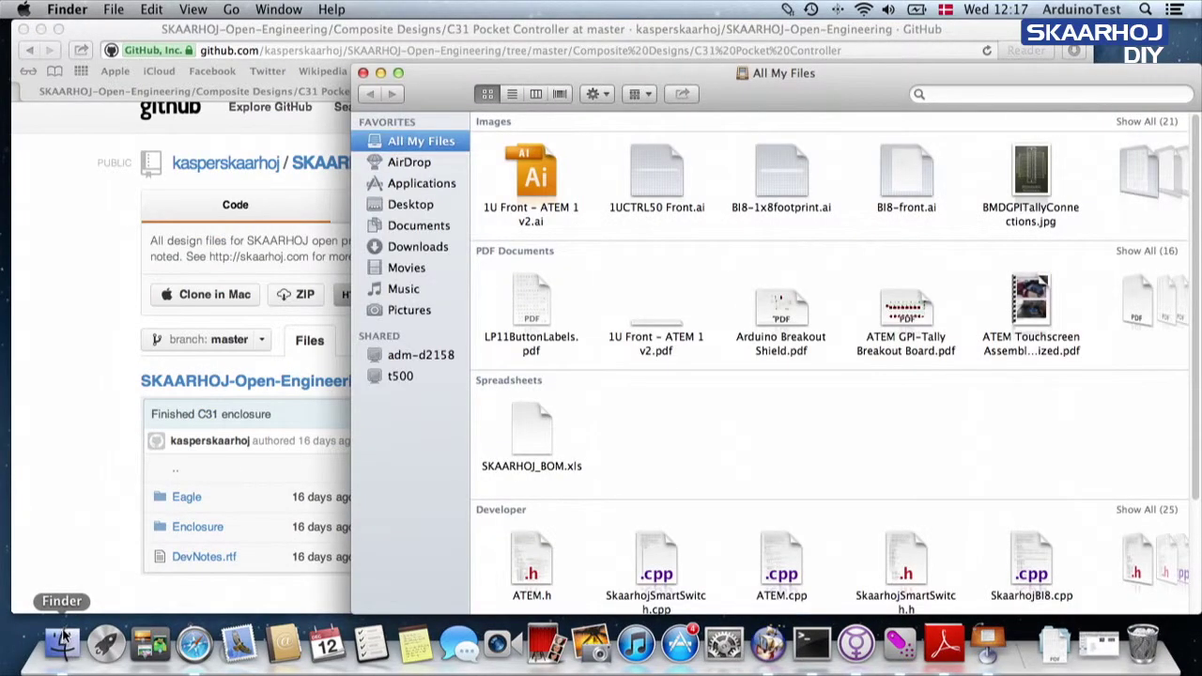
{"action": "left_click", "coordinate": [420, 226]}
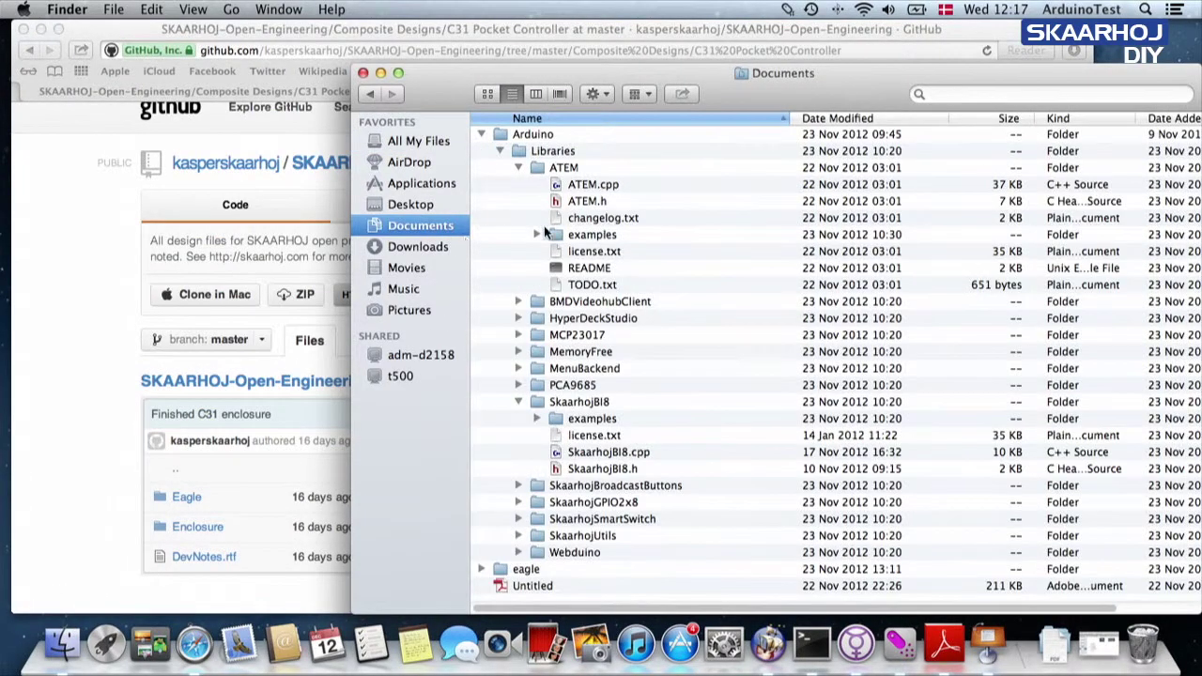
{"action": "left_click", "coordinate": [481, 135]}
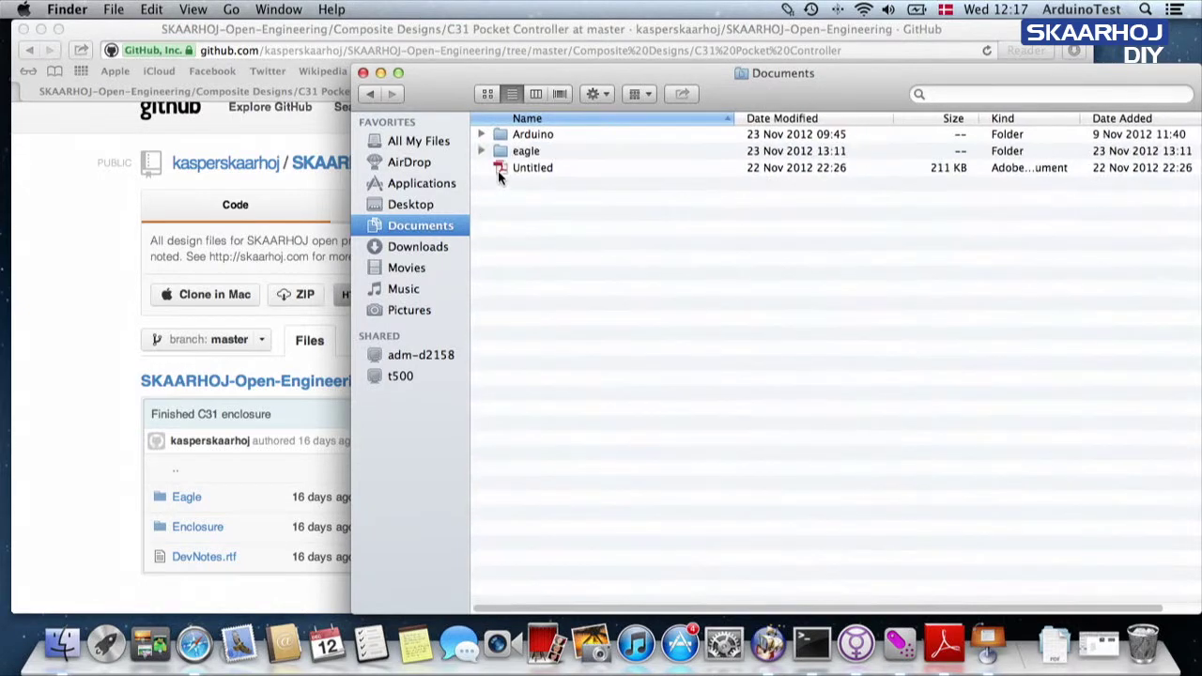
{"action": "left_click", "coordinate": [420, 247]}
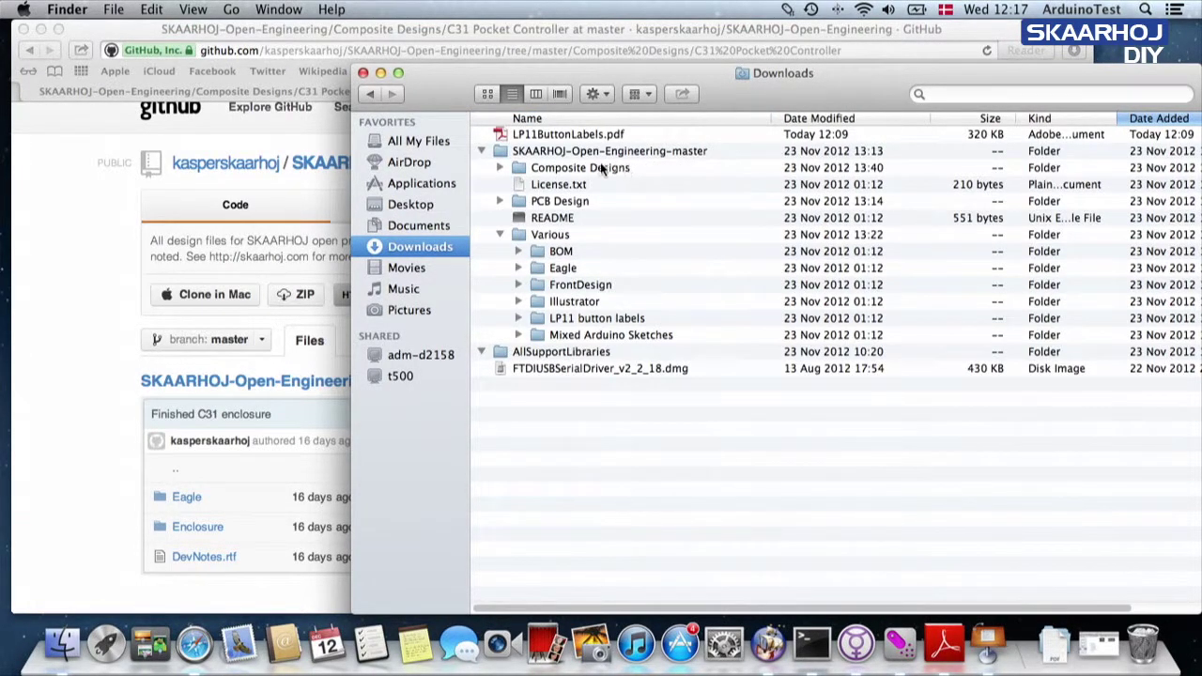
- Expand Composite Designs > C30 Pocket Controller and open the Enclosure folder in its own window
{"action": "left_click", "coordinate": [499, 169]}
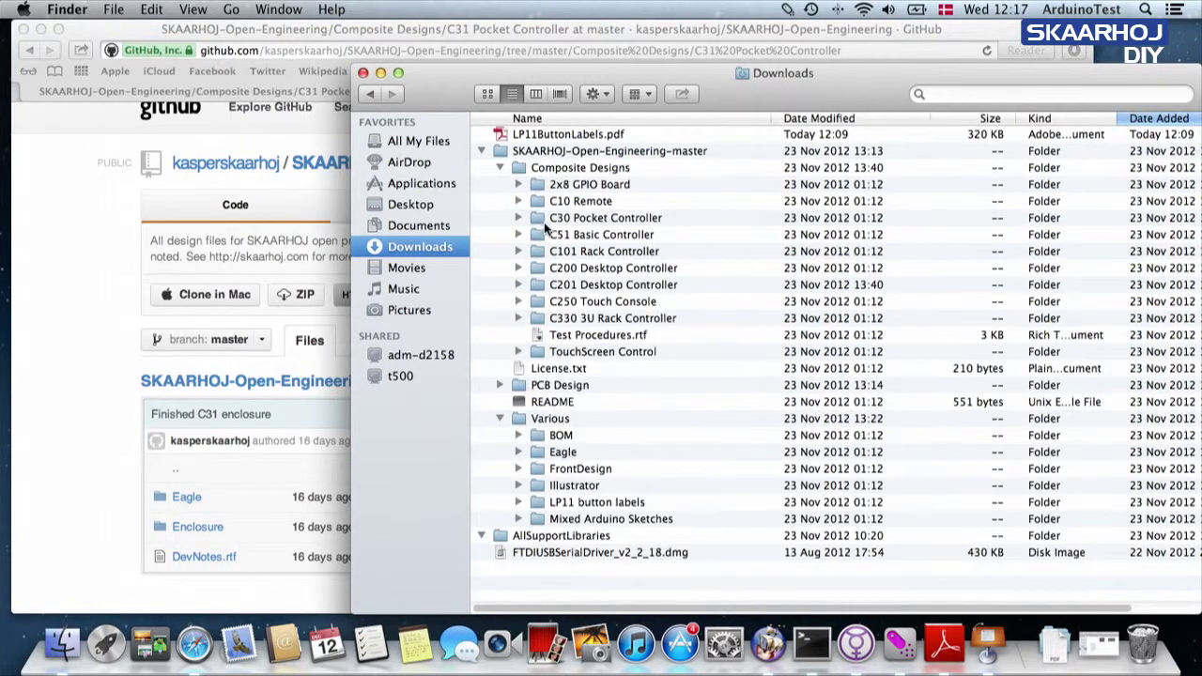
{"action": "left_click", "coordinate": [518, 217]}
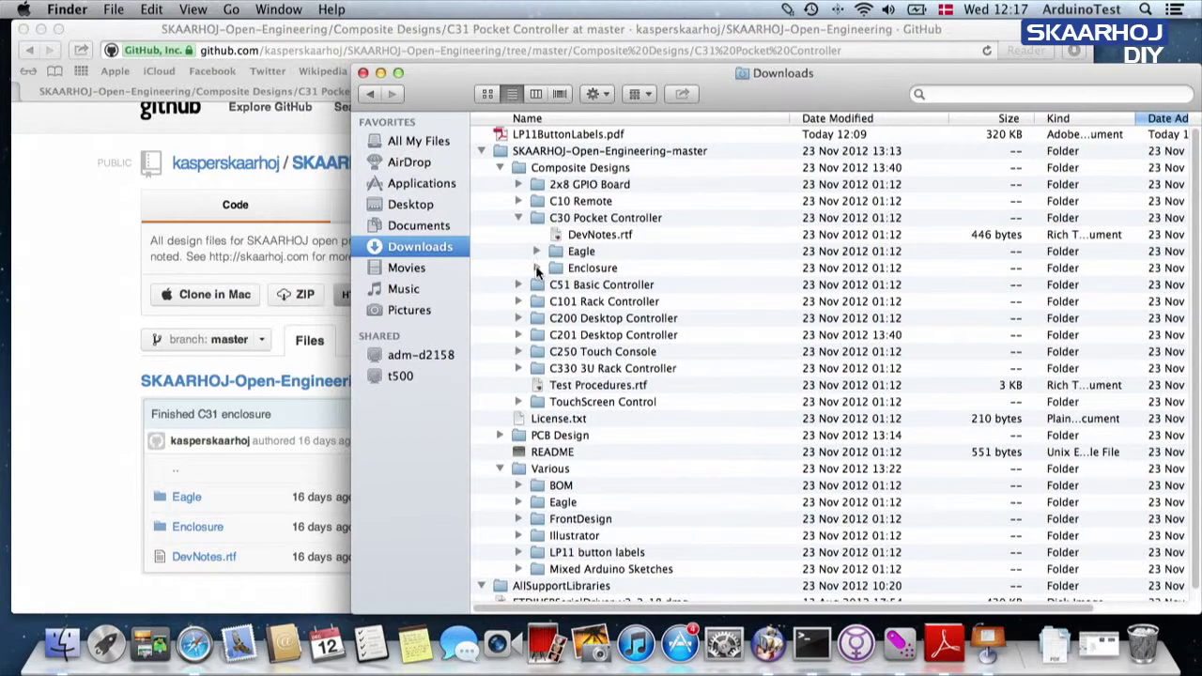
{"action": "left_click", "coordinate": [537, 268]}
{"action": "double_click", "coordinate": [590, 269]}
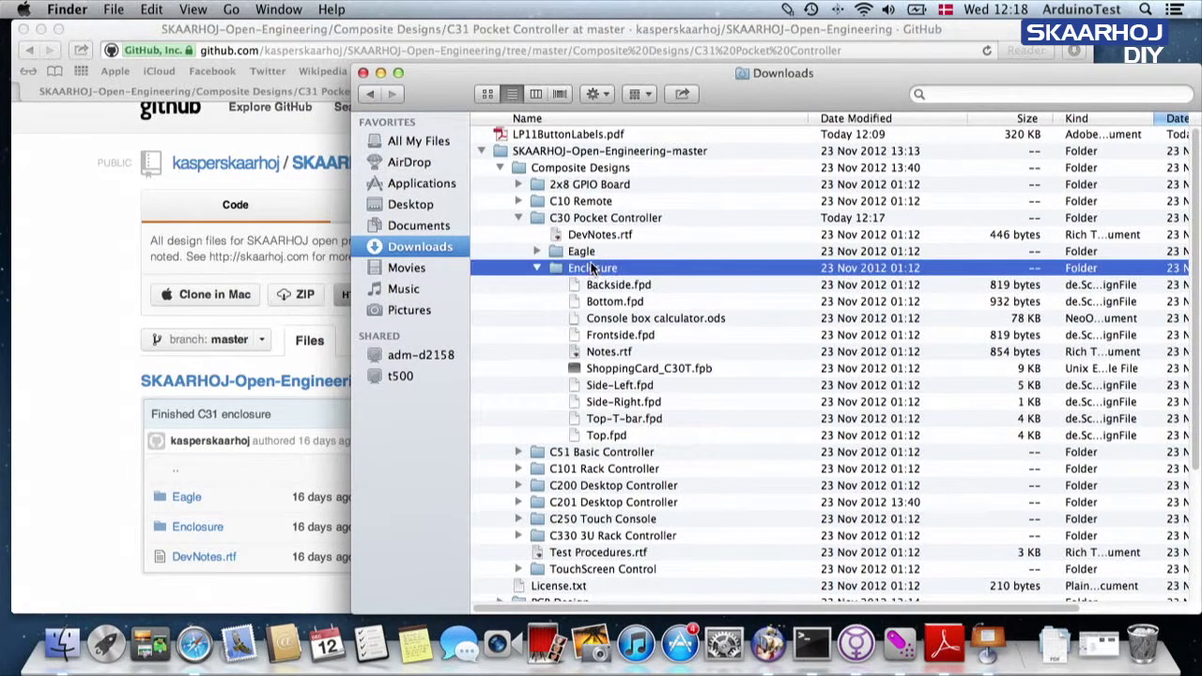
{"action": "left_click_drag", "start_coordinate": [598, 70], "coordinate": [276, 32]}
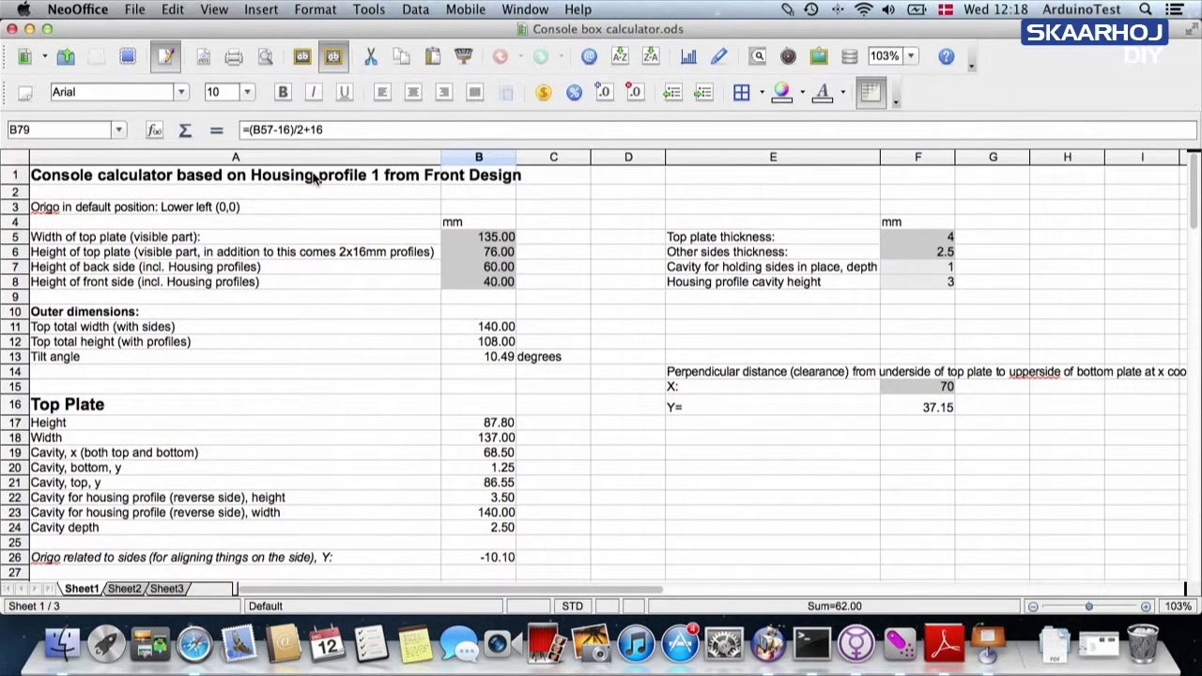
- Check the top-plate width and height values in B5:B8, then bring Safari forward
{"action": "left_click", "coordinate": [492, 240]}
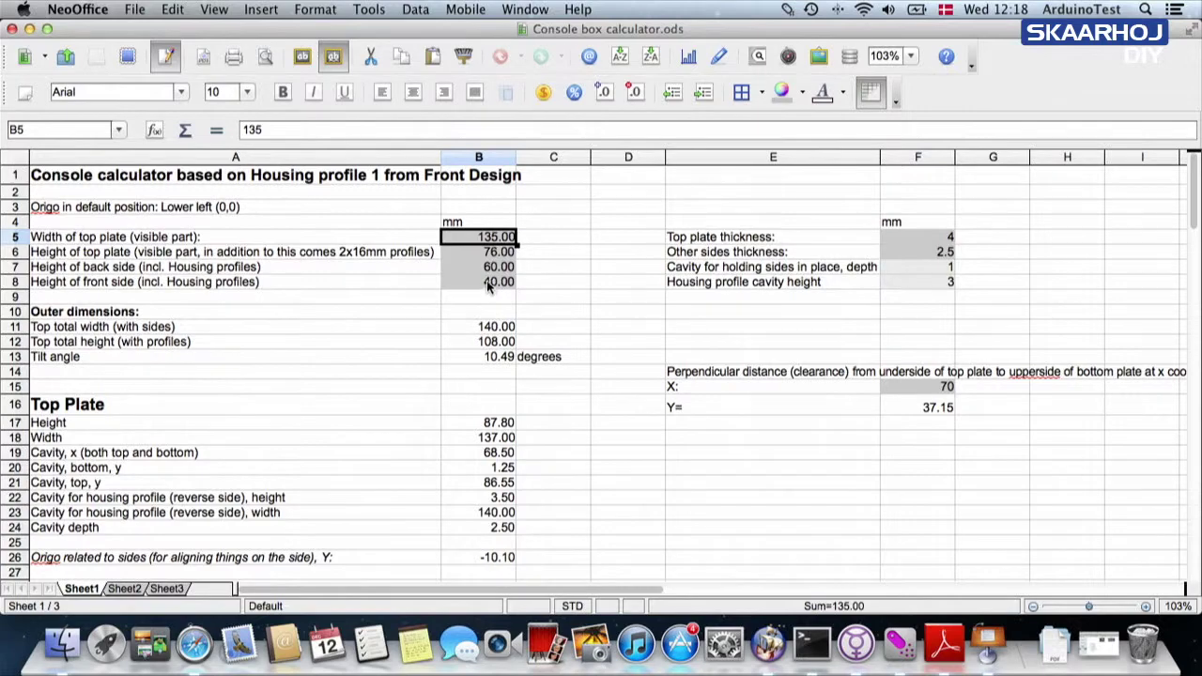
{"action": "left_click", "coordinate": [489, 286], "text": "shift"}
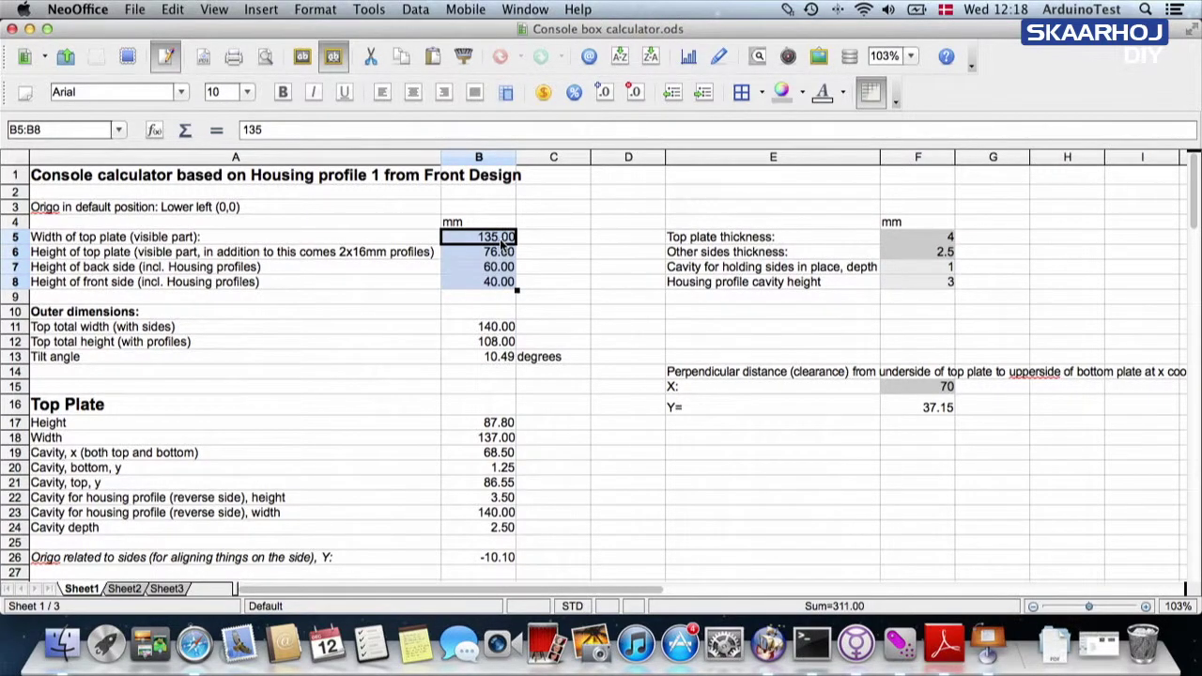
{"action": "left_click", "coordinate": [490, 241]}
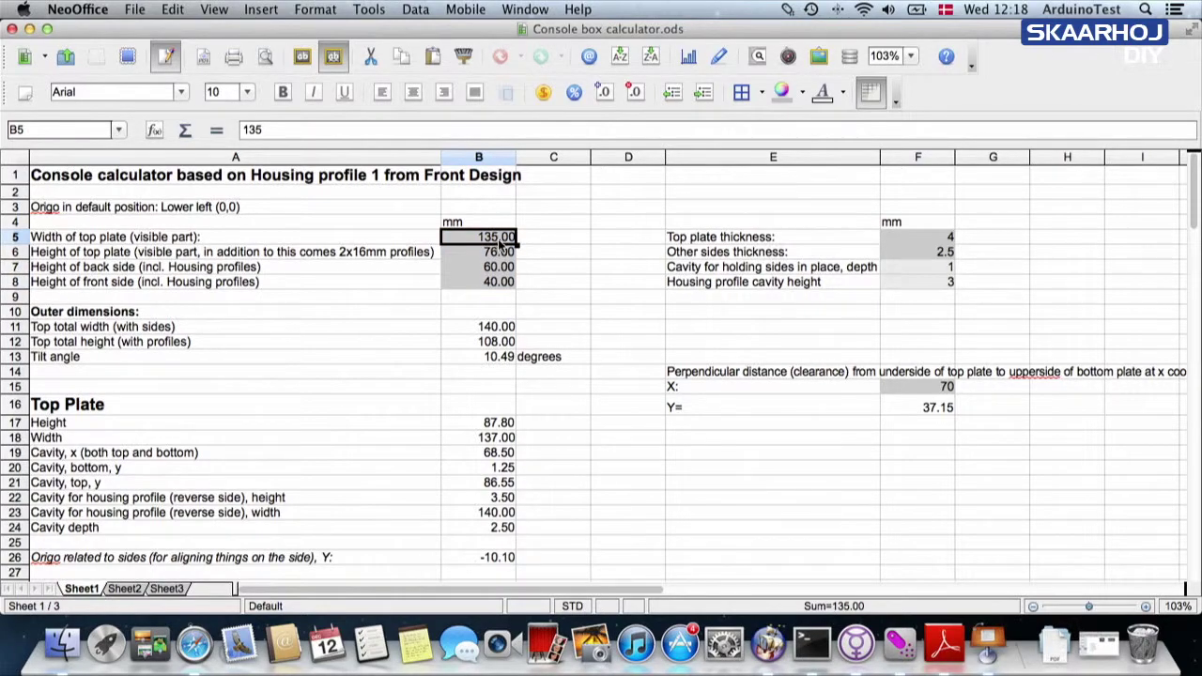
{"action": "left_click", "coordinate": [195, 644]}
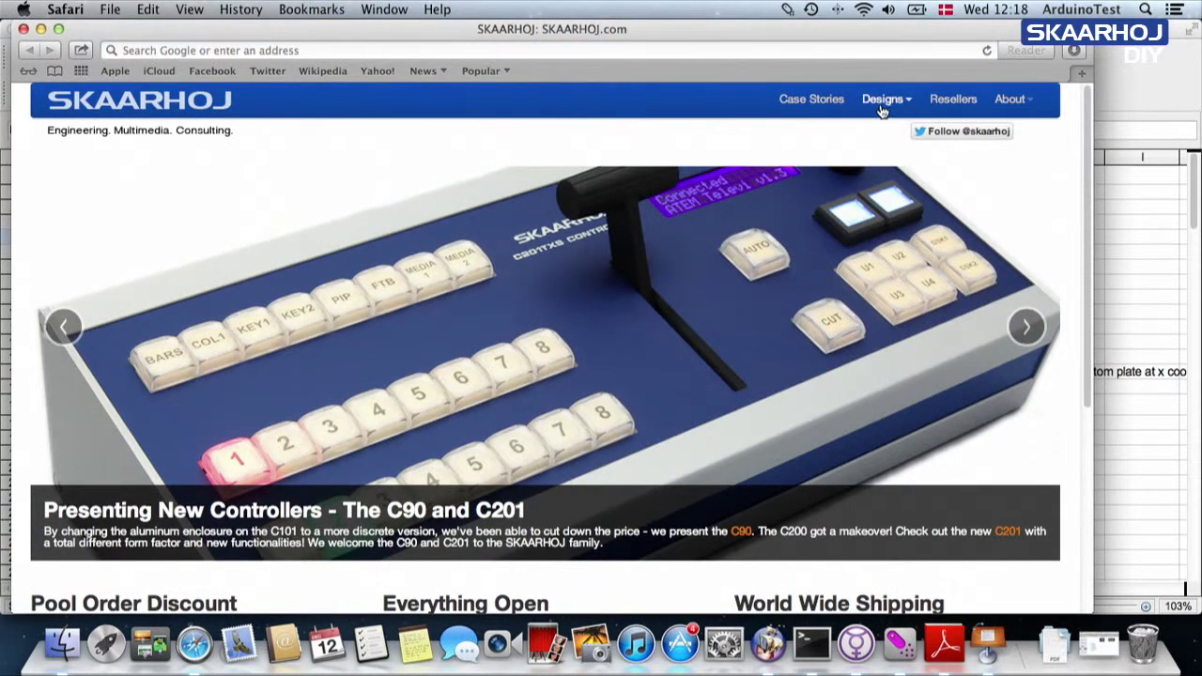
- Open the C30 Pocket Controller page from Designs and scroll to its Image Gallery
{"action": "mouse_move", "coordinate": [882, 98]}
{"action": "left_click", "coordinate": [813, 191]}
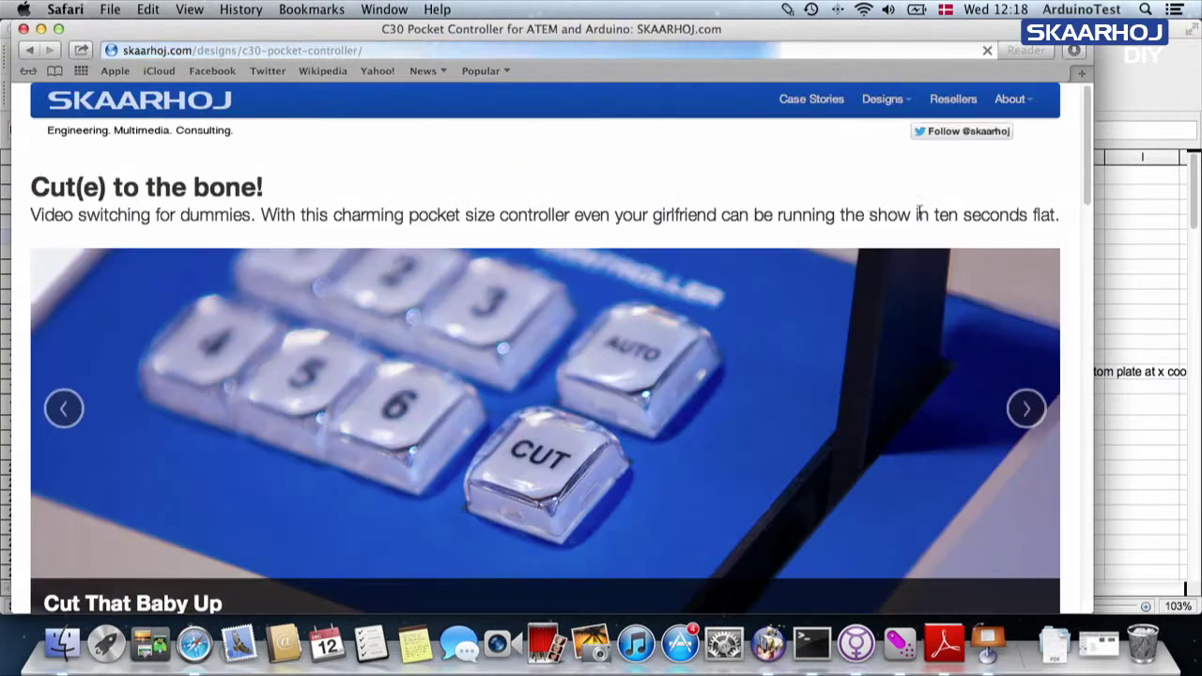
{"action": "scroll", "coordinate": [1085, 260], "scroll_direction": "down", "scroll_amount": 2}
{"action": "left_click_drag", "start_coordinate": [1087, 366], "coordinate": [1074, 422]}
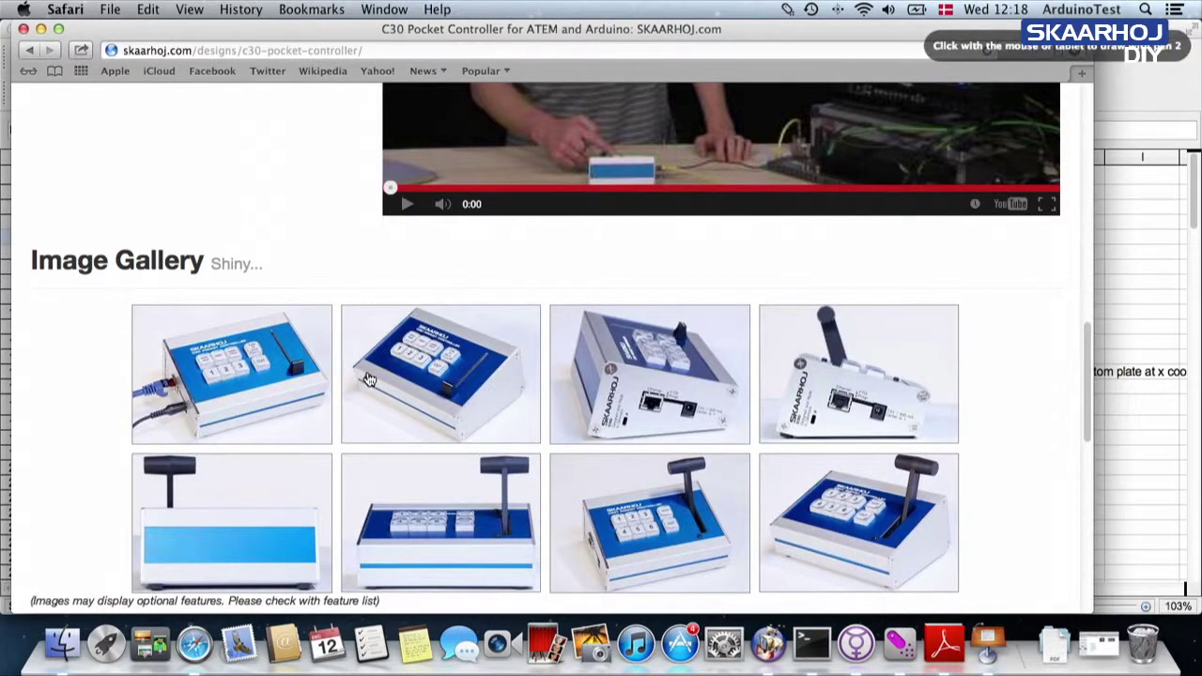
- Mark the second and third enclosures' edges in red, briefly checking the spreadsheet
{"action": "mouse_move", "coordinate": [357, 375]}
{"action": "left_mouse_down"}
{"action": "mouse_move", "coordinate": [461, 424]}
{"action": "mouse_move", "coordinate": [519, 355]}
{"action": "left_mouse_up"}
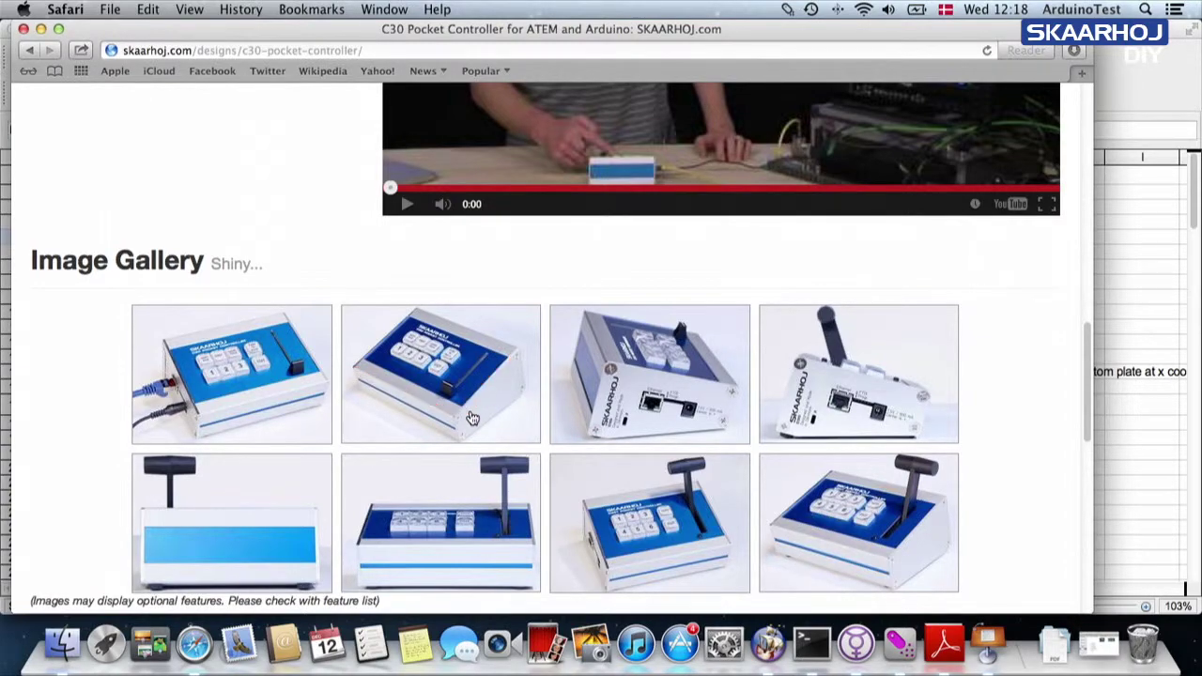
{"action": "key", "text": "super+Tab"}
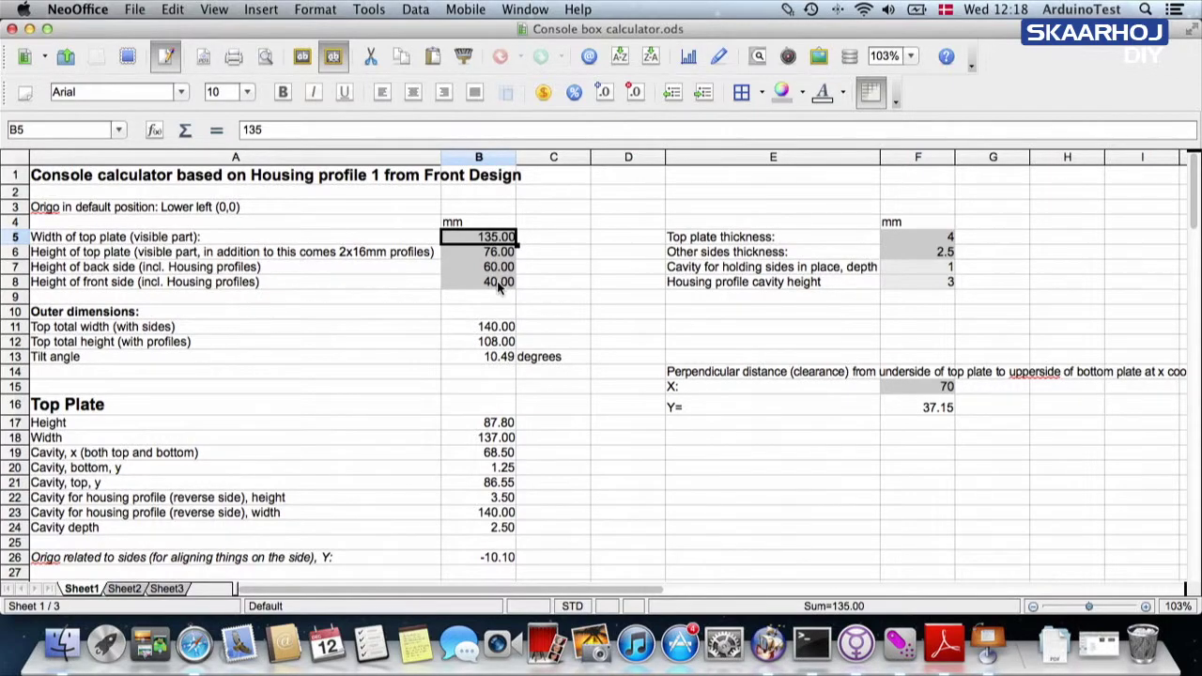
{"action": "key", "text": "super+Tab"}
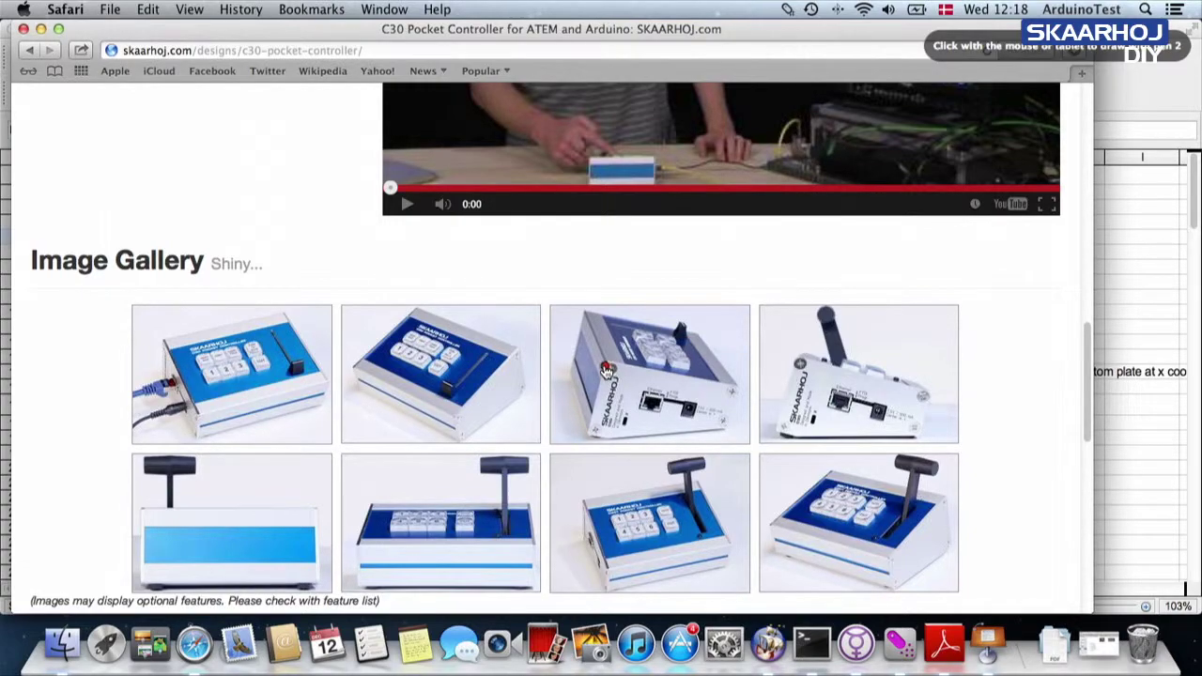
{"action": "left_click_drag", "start_coordinate": [610, 374], "coordinate": [588, 434]}
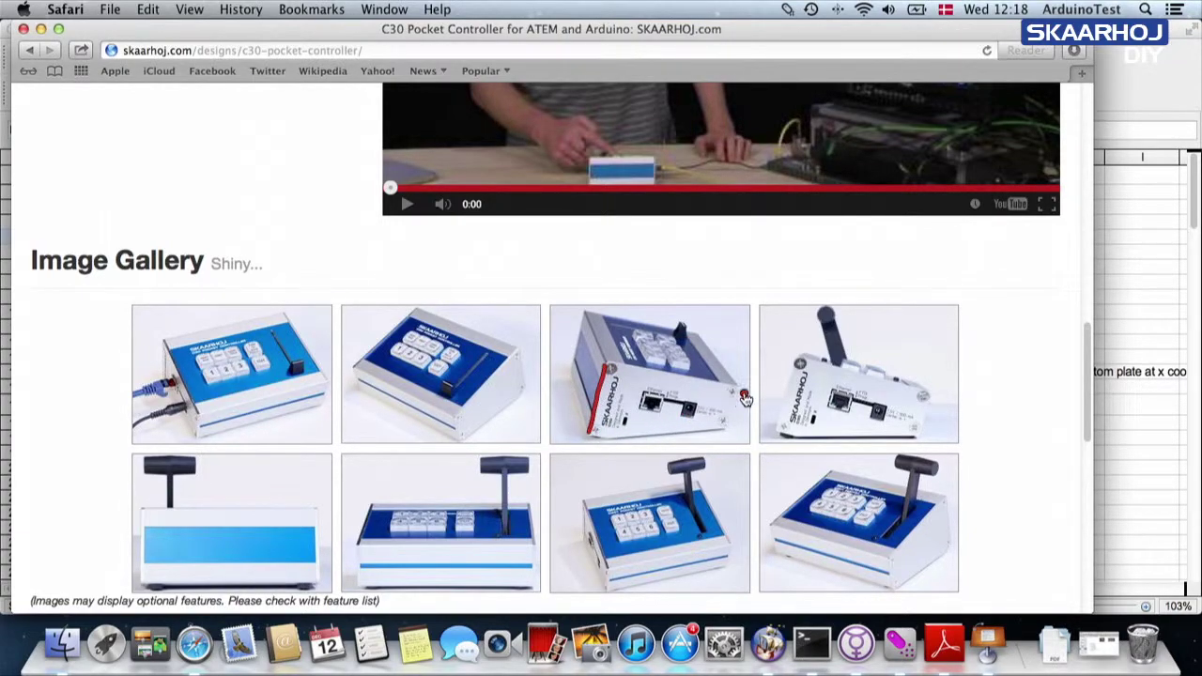
{"action": "left_click_drag", "start_coordinate": [738, 389], "coordinate": [730, 435]}
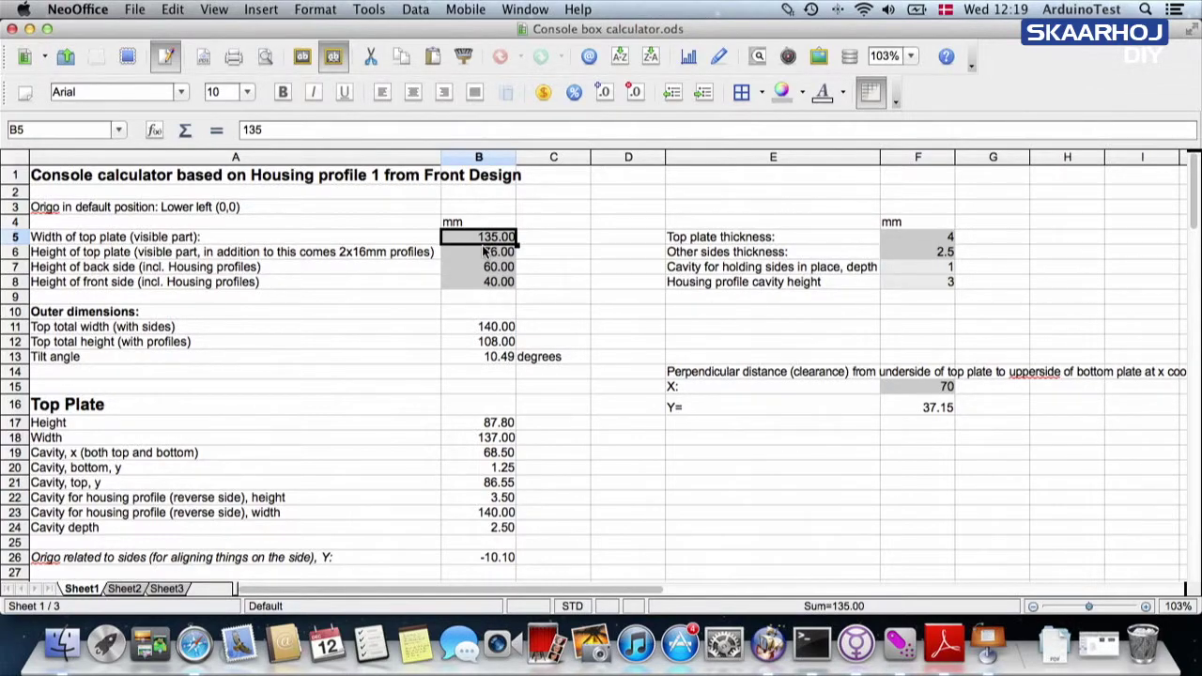
- Enter 200 in B5, 100 in B6, 55 in B7 and 50 in B8
{"action": "type", "text": "200"}
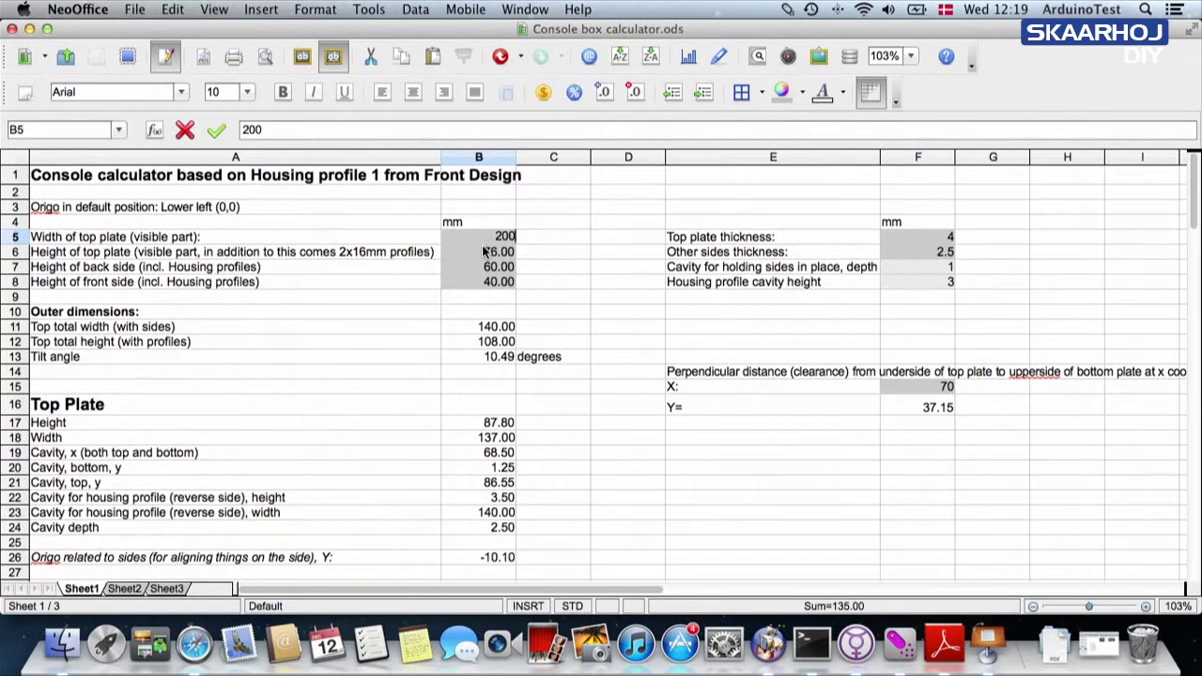
{"action": "key", "text": "Tab"}
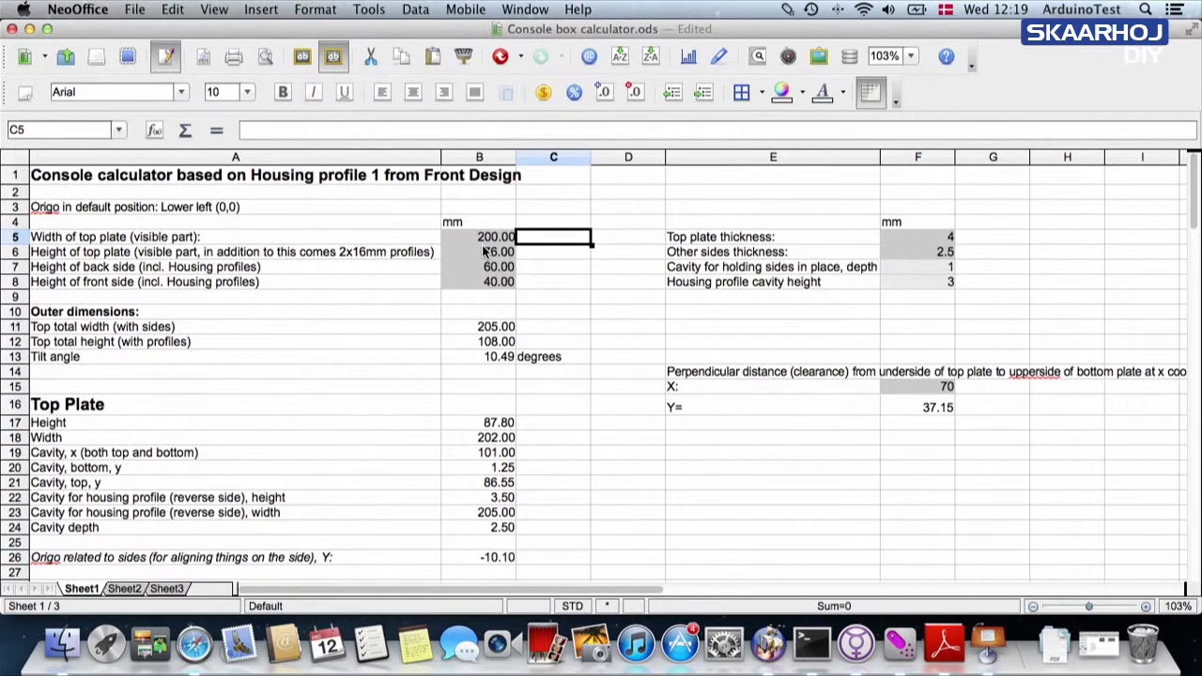
{"action": "left_click", "coordinate": [485, 252]}
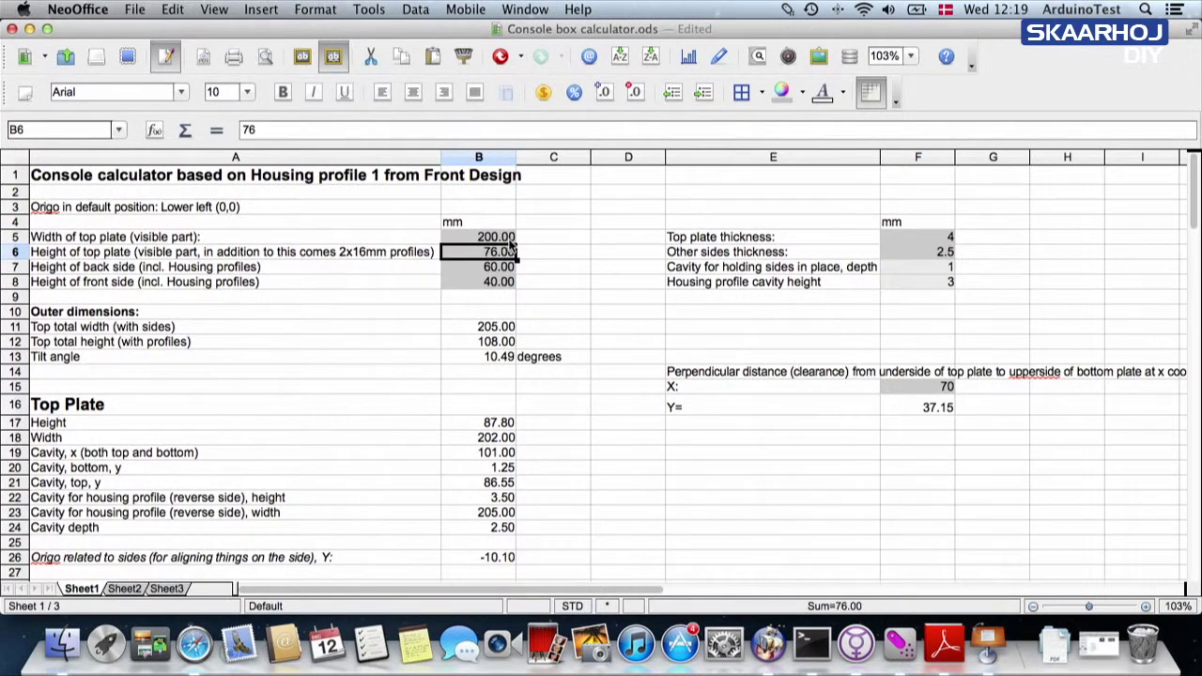
{"action": "type", "text": "100"}
{"action": "key", "text": "Return"}
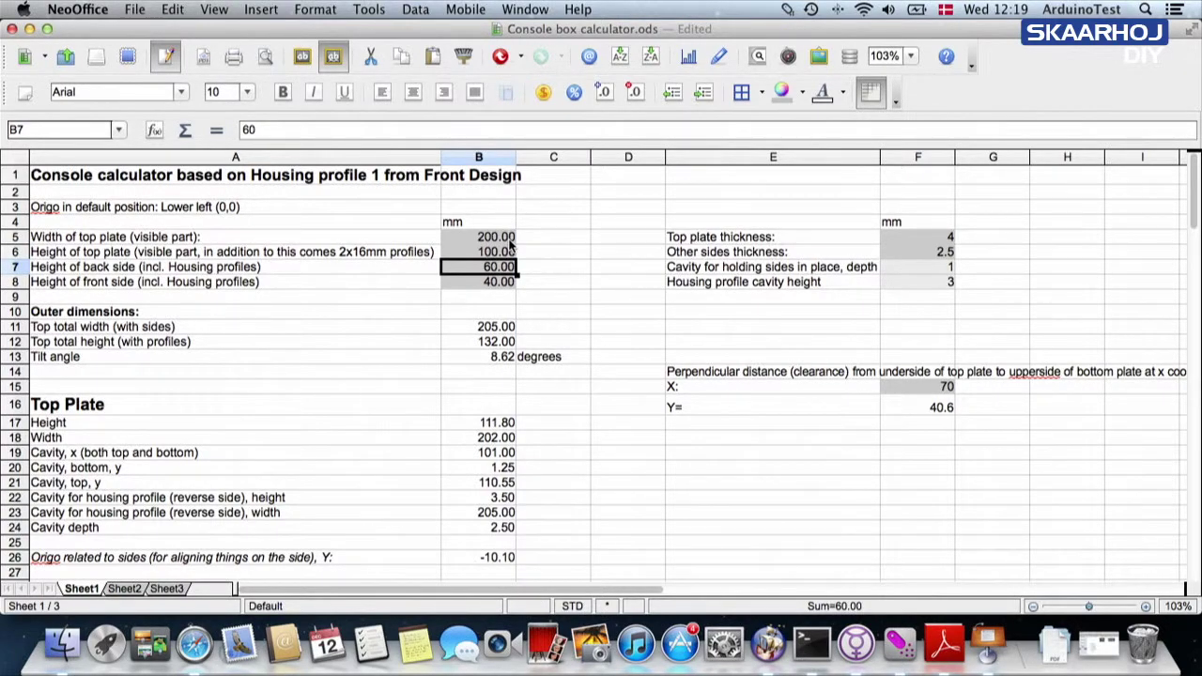
{"action": "type", "text": "55"}
{"action": "key", "text": "Tab"}
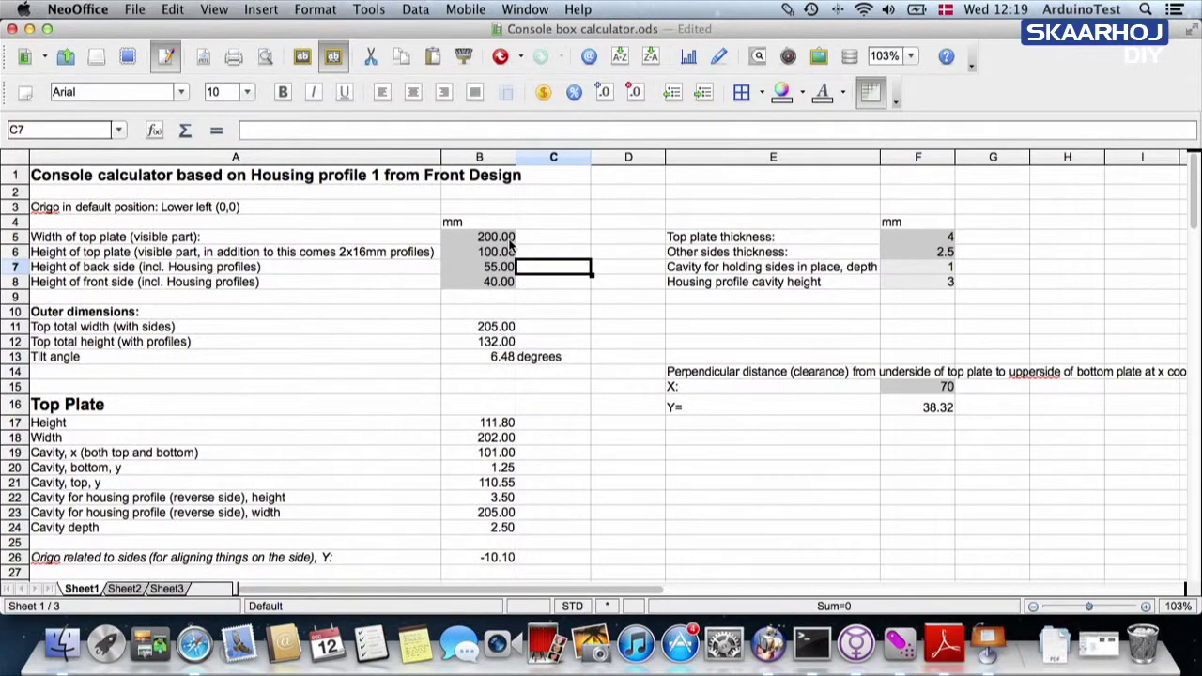
{"action": "key", "text": "Return"}
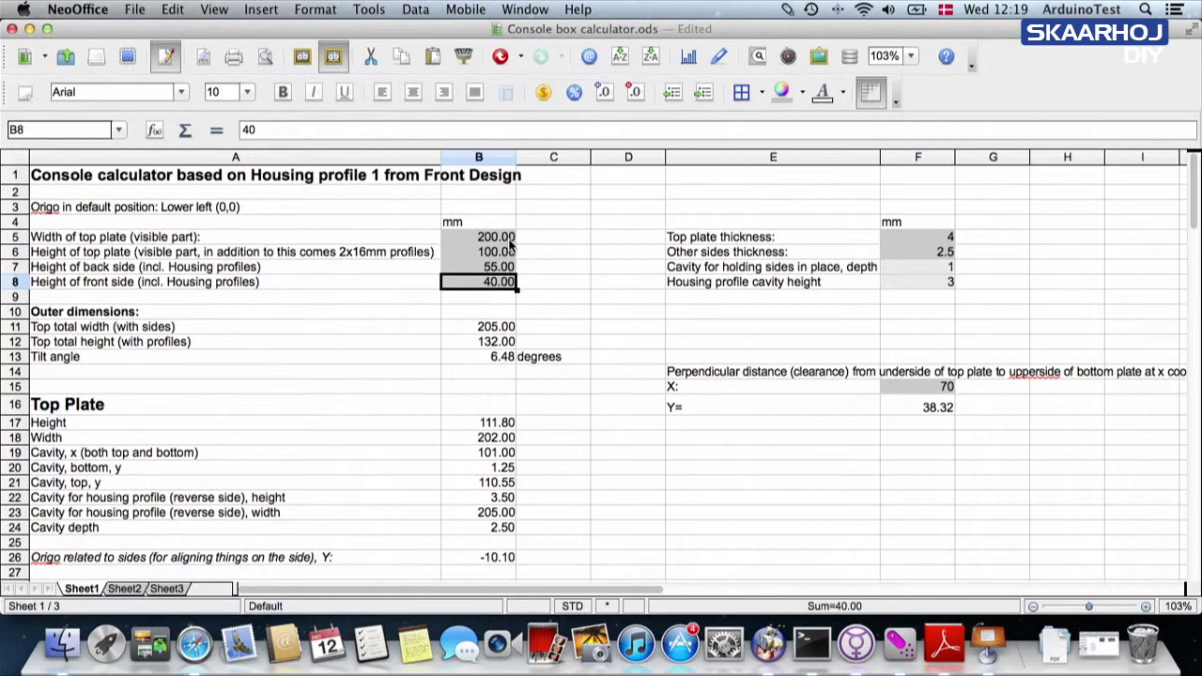
{"action": "type", "text": "50"}
{"action": "key", "text": "Tab"}
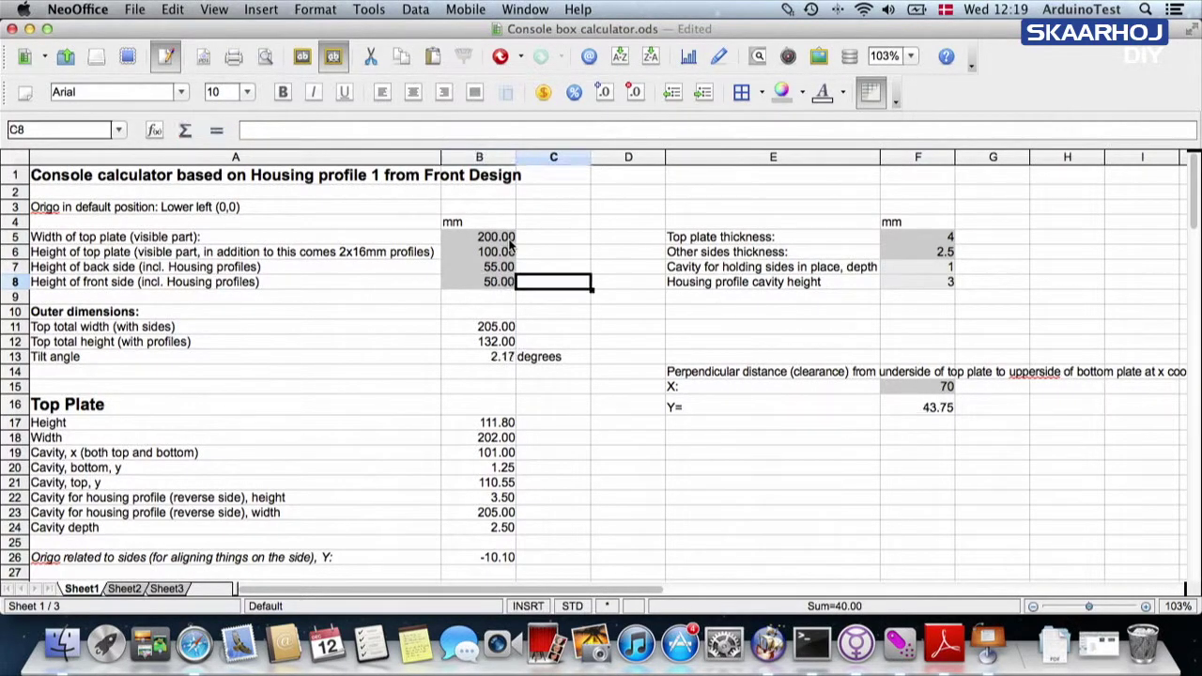
{"action": "left_click", "coordinate": [485, 328]}
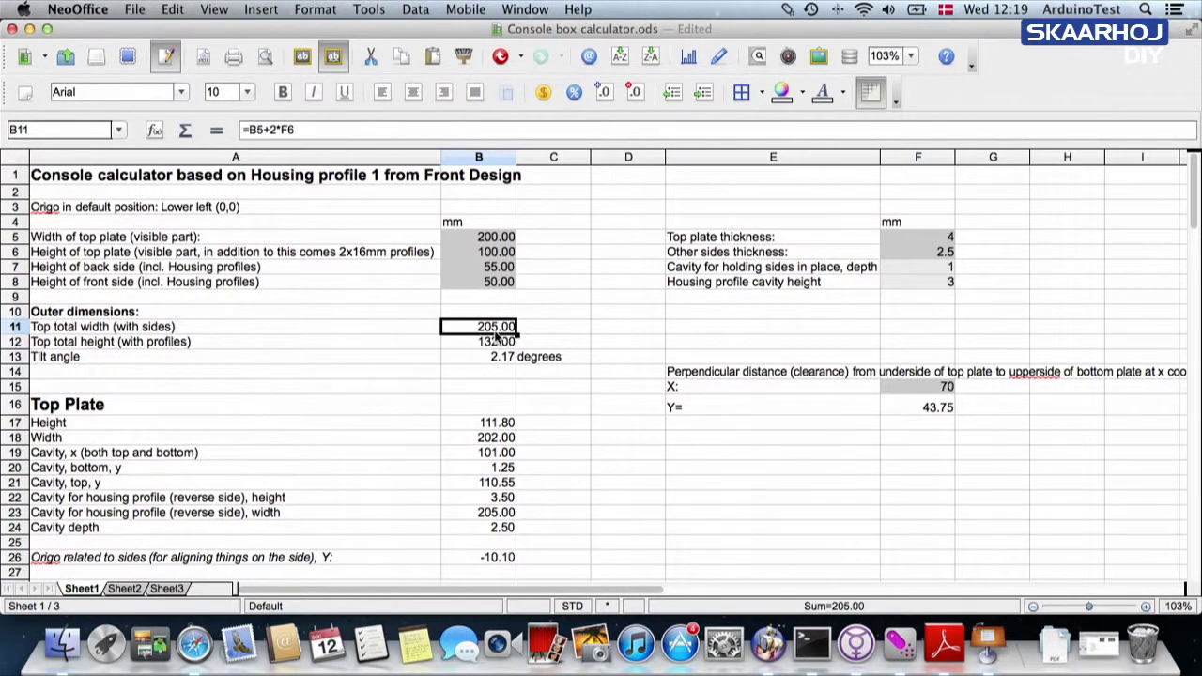
{"action": "key", "text": "super+Tab"}
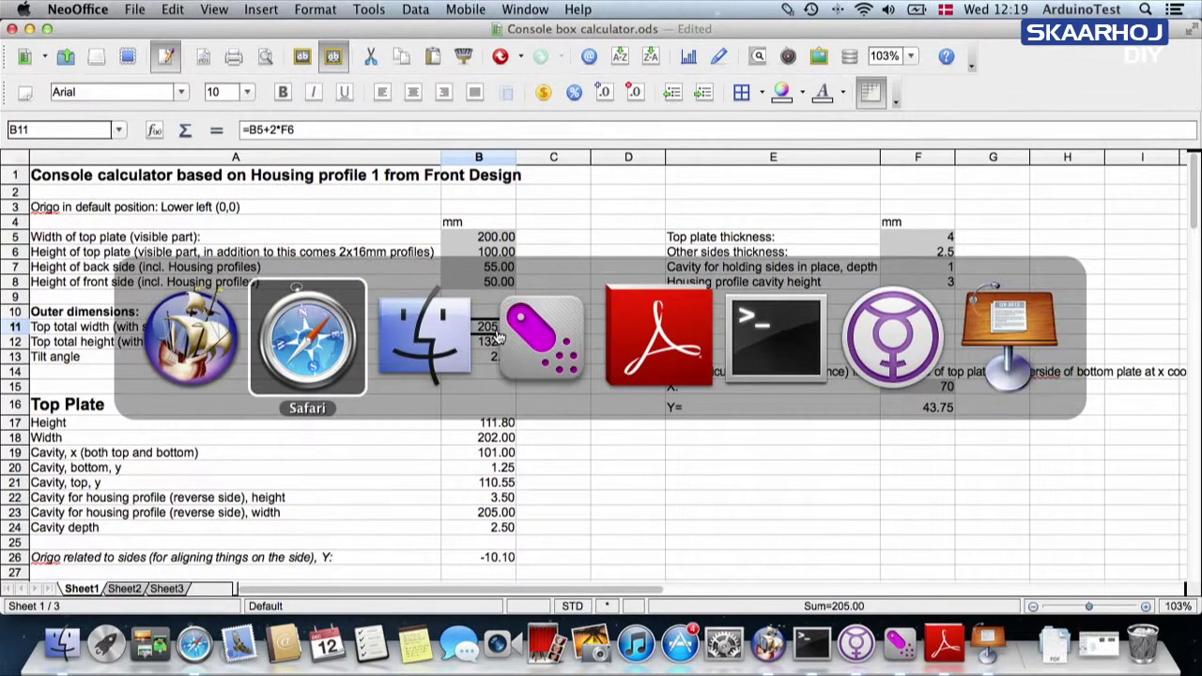
{"action": "key", "text": "super+Tab"}
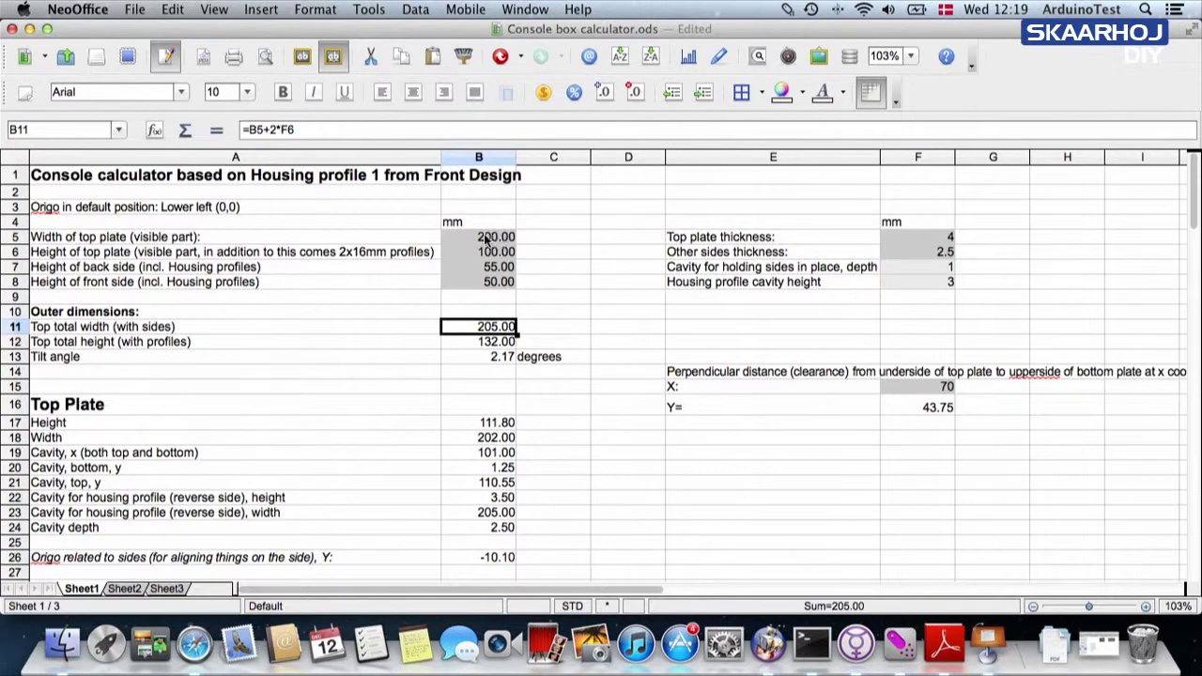
{"action": "key", "text": "super+Tab"}
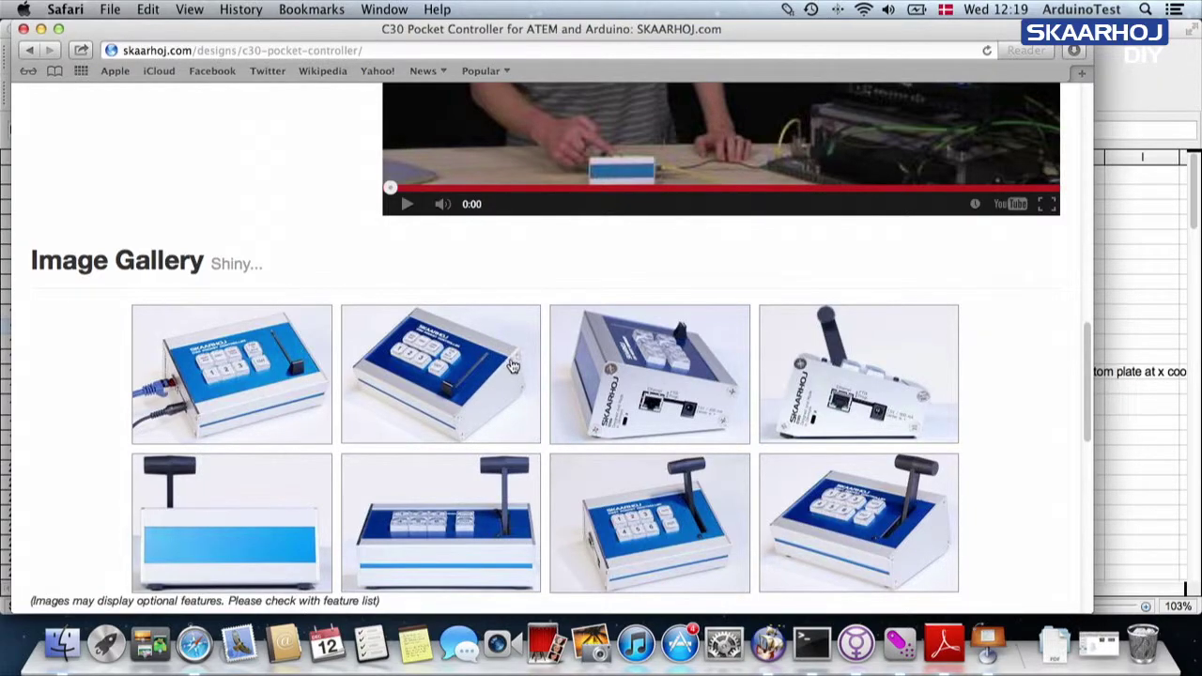
{"action": "key", "text": "super+Tab"}
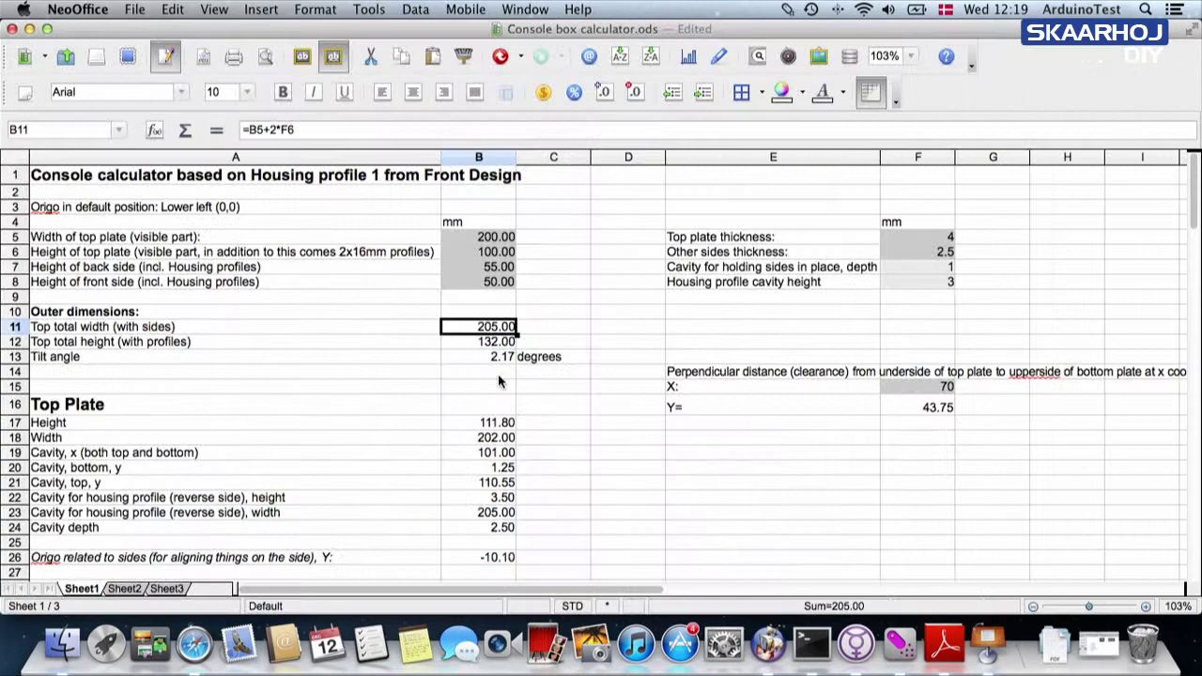
{"action": "left_click", "coordinate": [928, 254]}
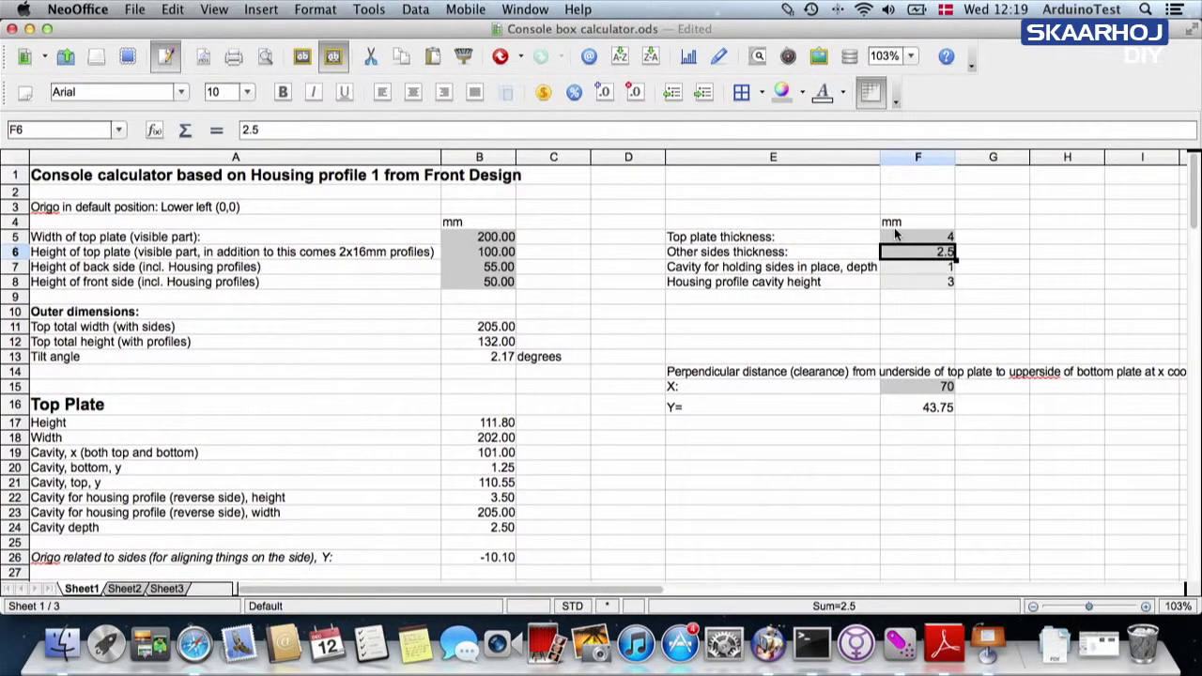
{"action": "type", "text": "3"}
{"action": "key", "text": "Tab"}
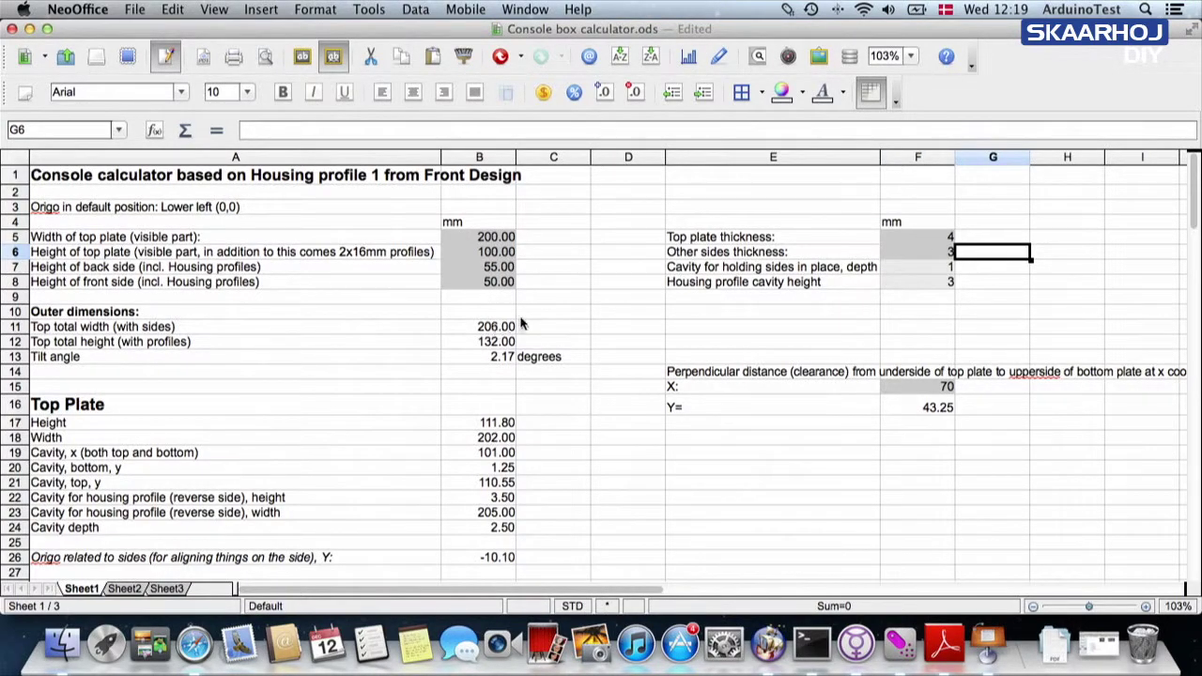
{"action": "left_click", "coordinate": [939, 251]}
{"action": "double_click", "coordinate": [948, 252]}
{"action": "key", "text": "BackSpace"}
{"action": "type", "text": "2,5"}
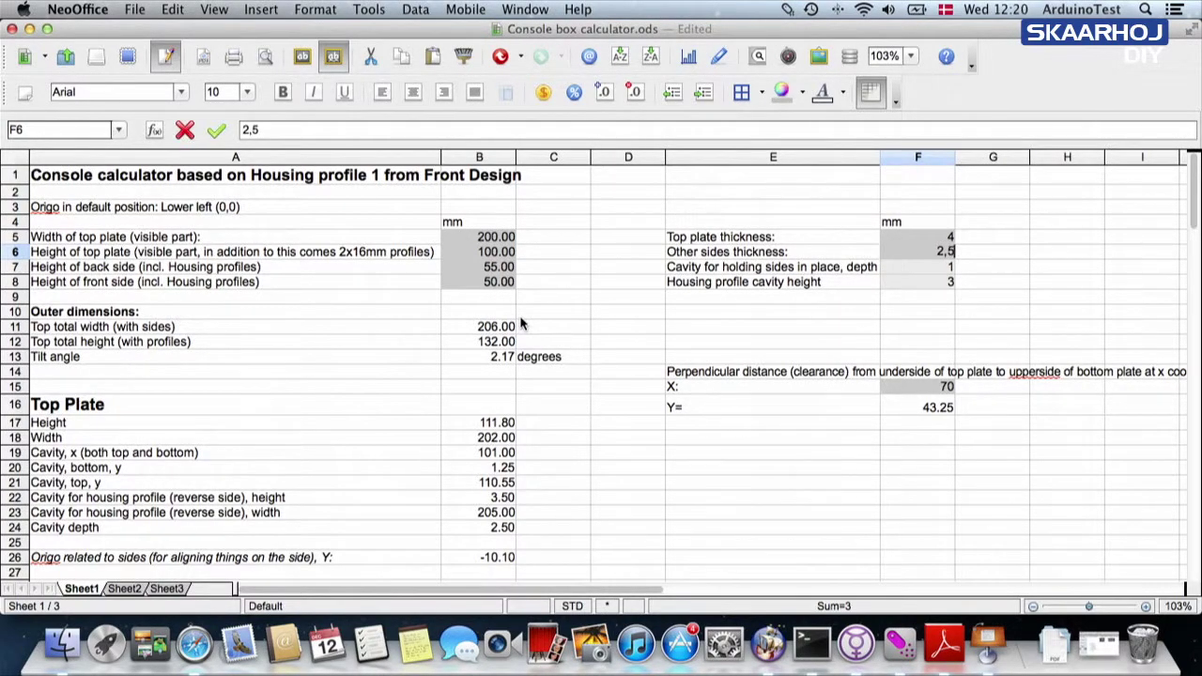
{"action": "left_click", "coordinate": [971, 248]}
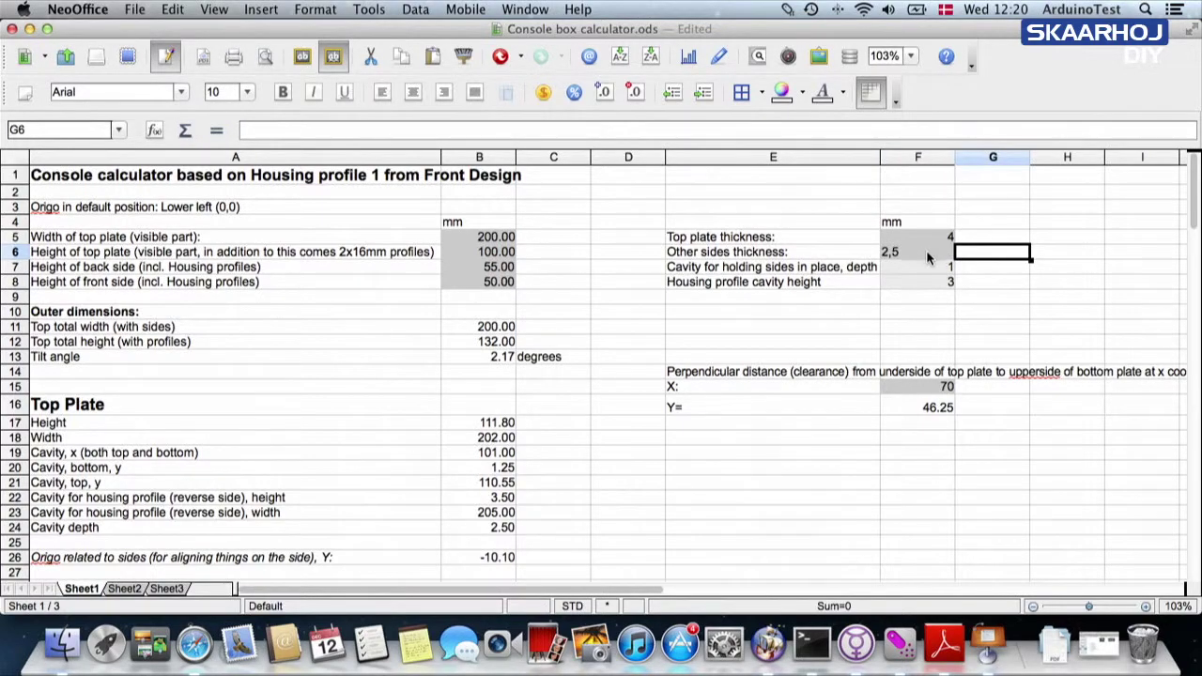
{"action": "left_click", "coordinate": [928, 254]}
{"action": "type", "text": "2.5"}
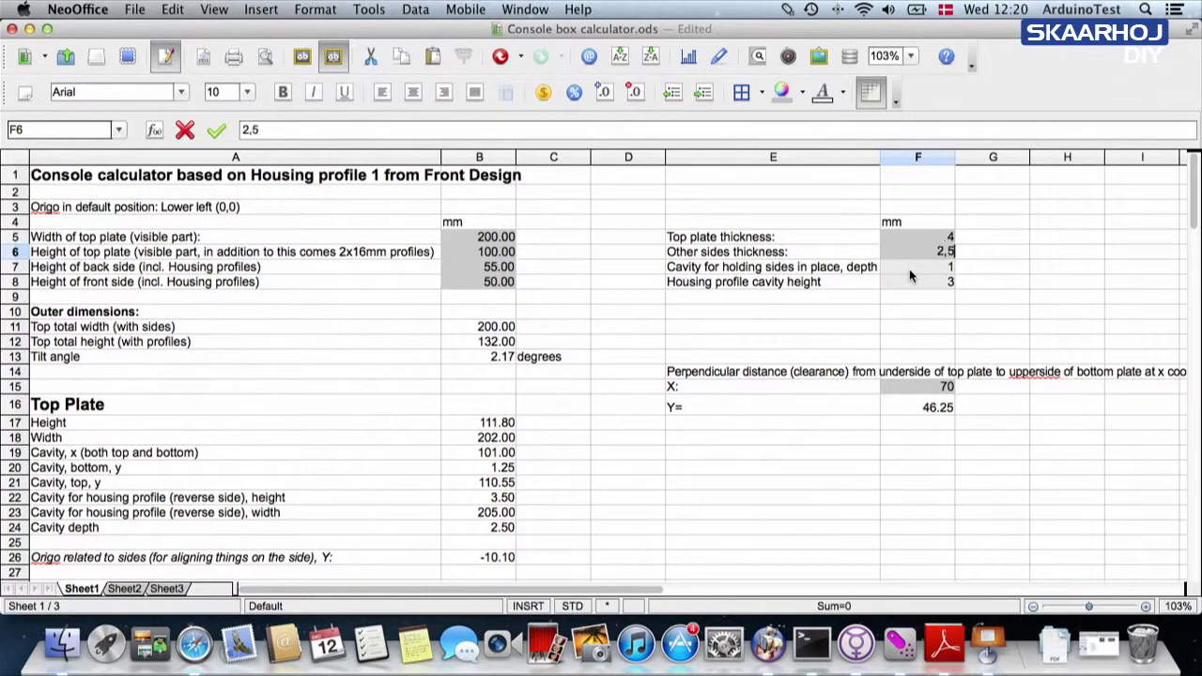
{"action": "key", "text": "Return"}
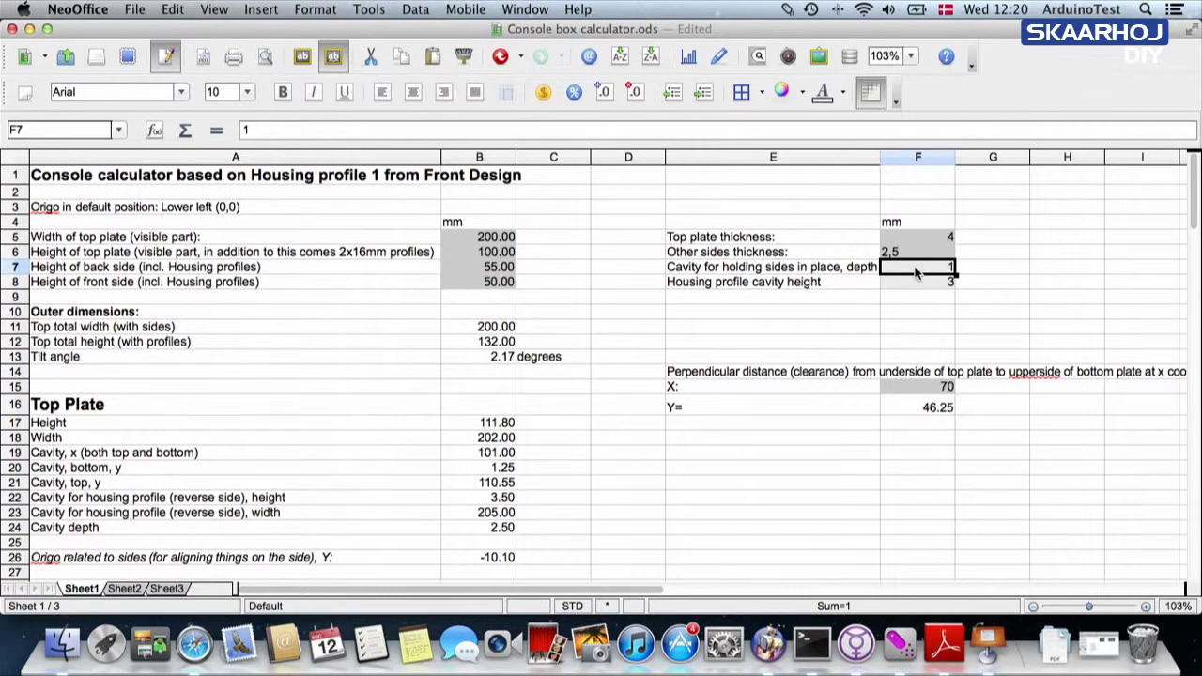
{"action": "left_click", "coordinate": [925, 252]}
{"action": "type", "text": "2.5"}
{"action": "left_click", "coordinate": [494, 344]}
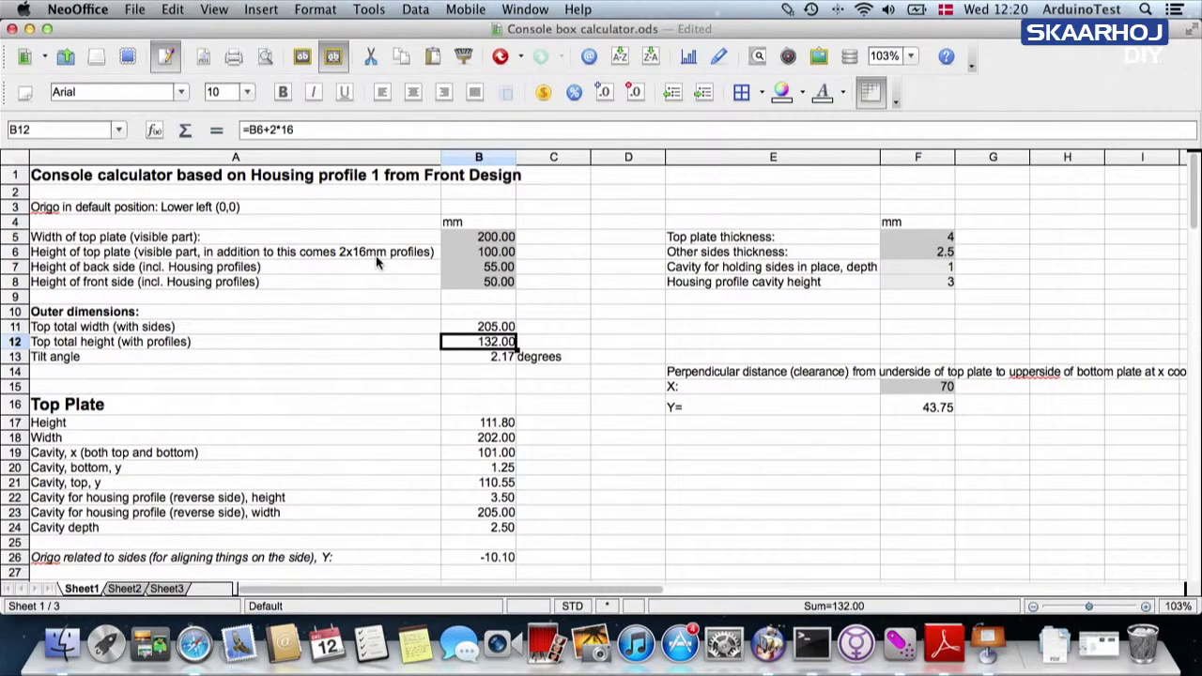
{"action": "key", "text": "super+Tab"}
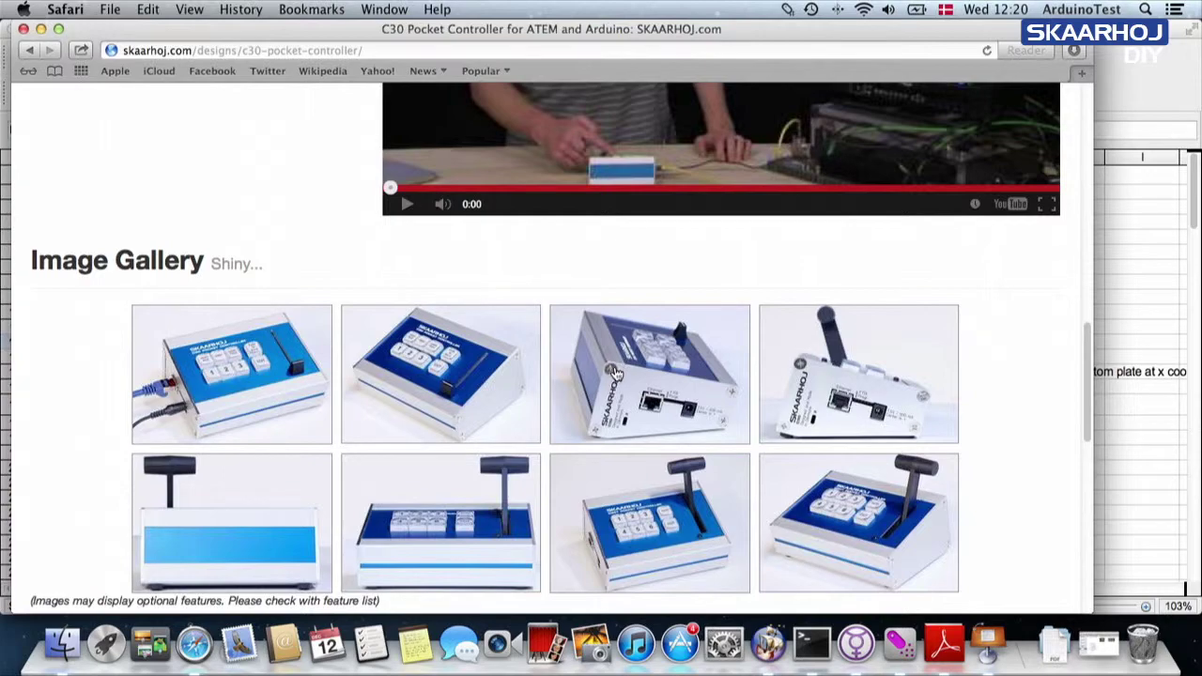
{"action": "key", "text": "ctrl+2"}
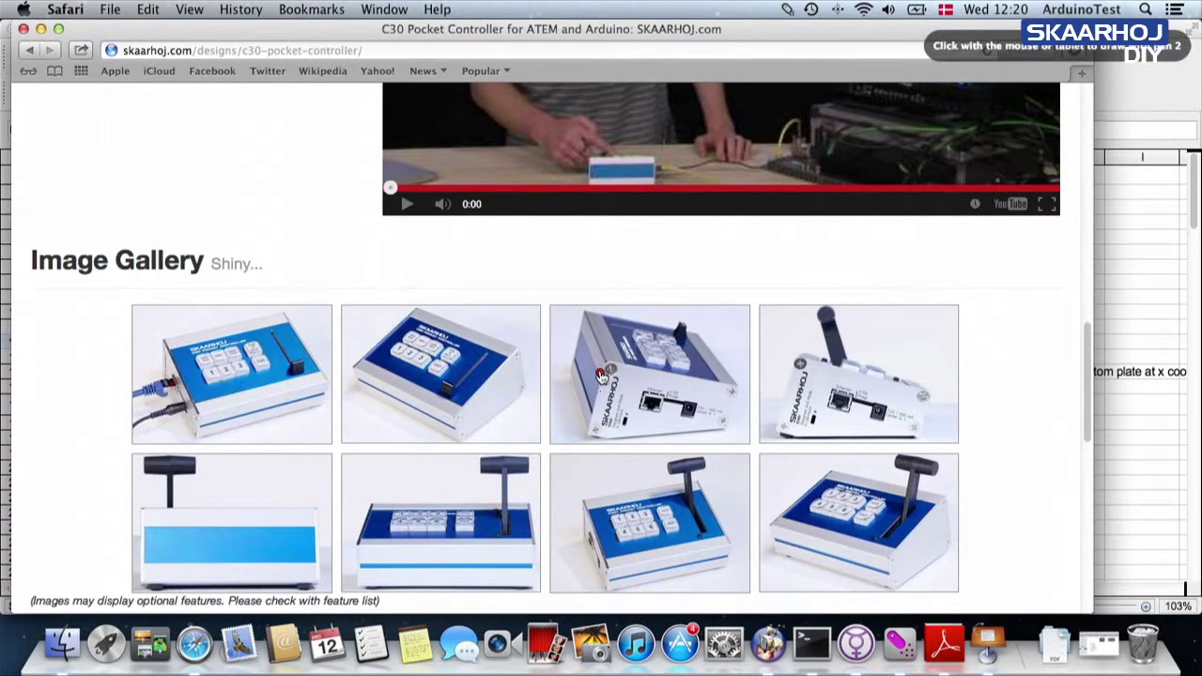
{"action": "mouse_move", "coordinate": [601, 372]}
{"action": "left_mouse_down"}
{"action": "mouse_move", "coordinate": [673, 348]}
{"action": "mouse_move", "coordinate": [586, 372]}
{"action": "left_mouse_up"}
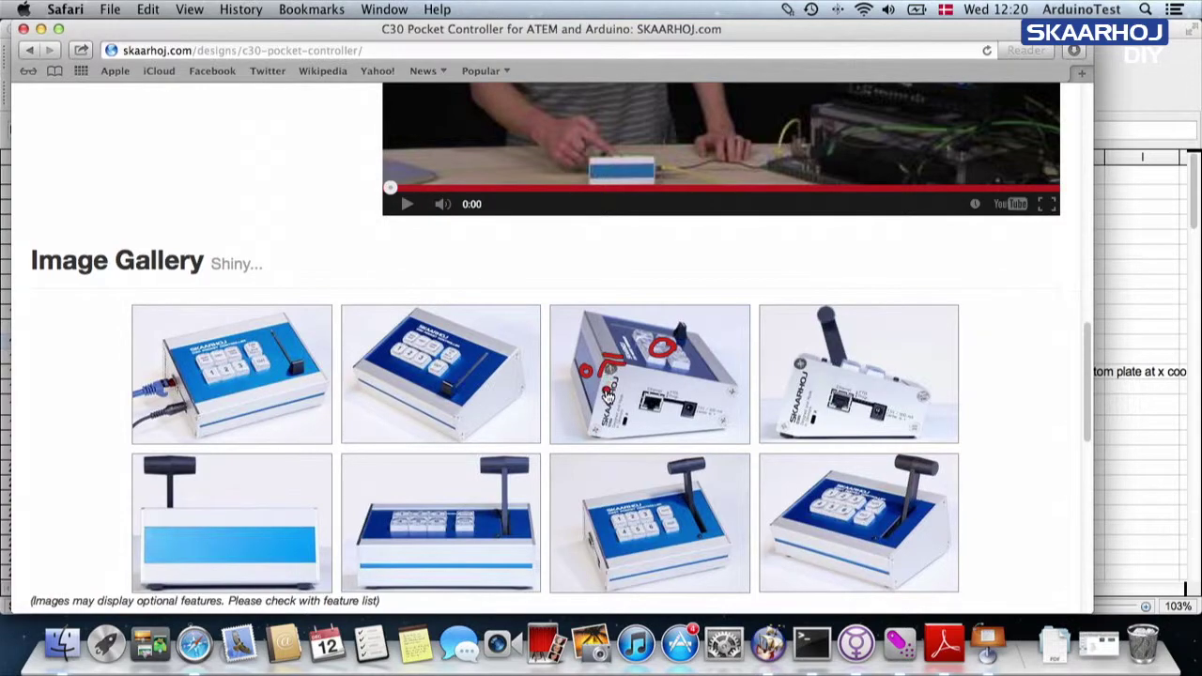
{"action": "key", "text": "Escape"}
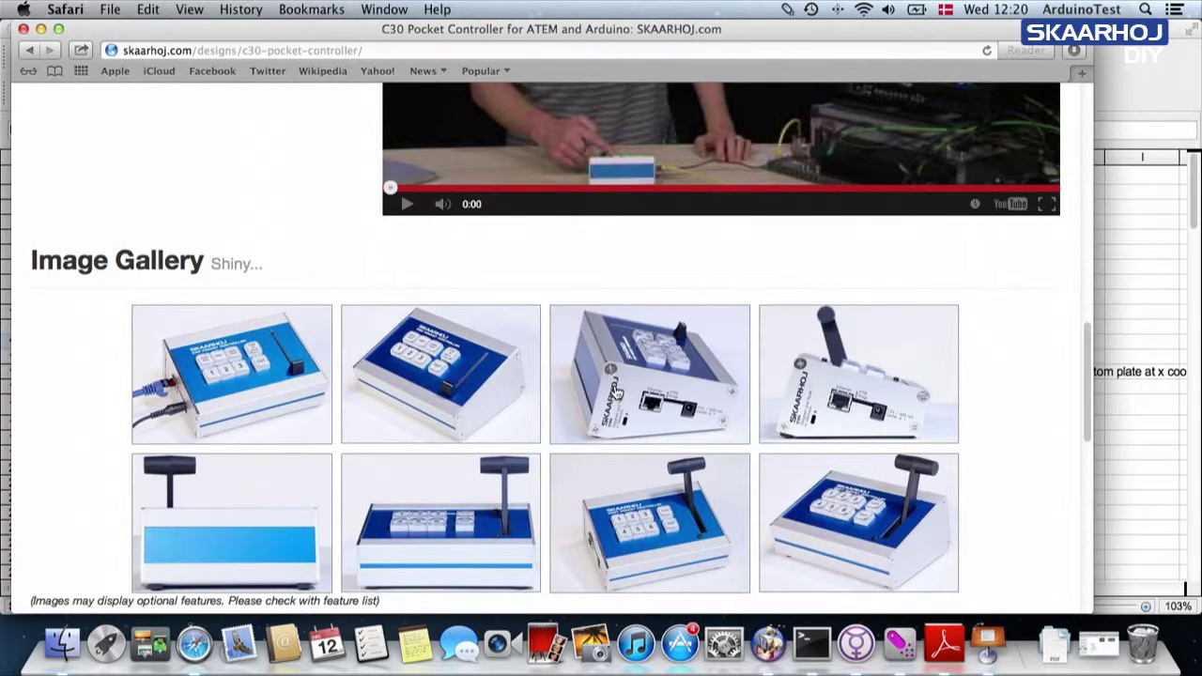
{"action": "key", "text": "super+Tab"}
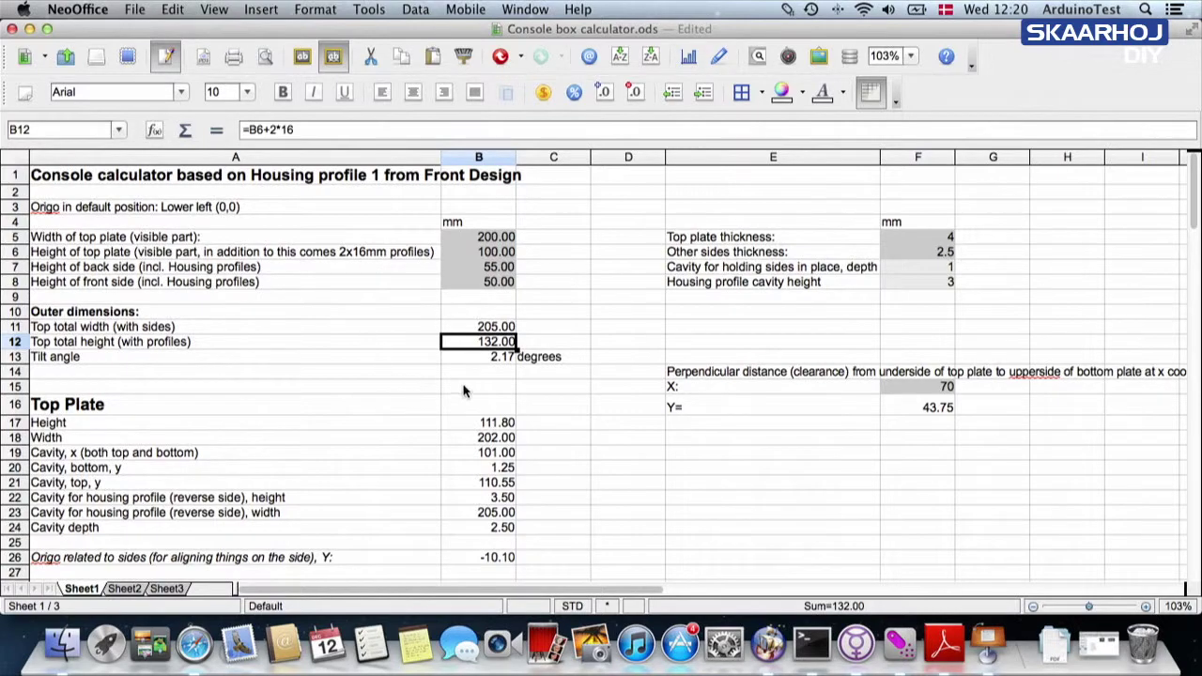
- Inspect the B13 tilt-angle formula and the back and front side height values
{"action": "left_click", "coordinate": [499, 363]}
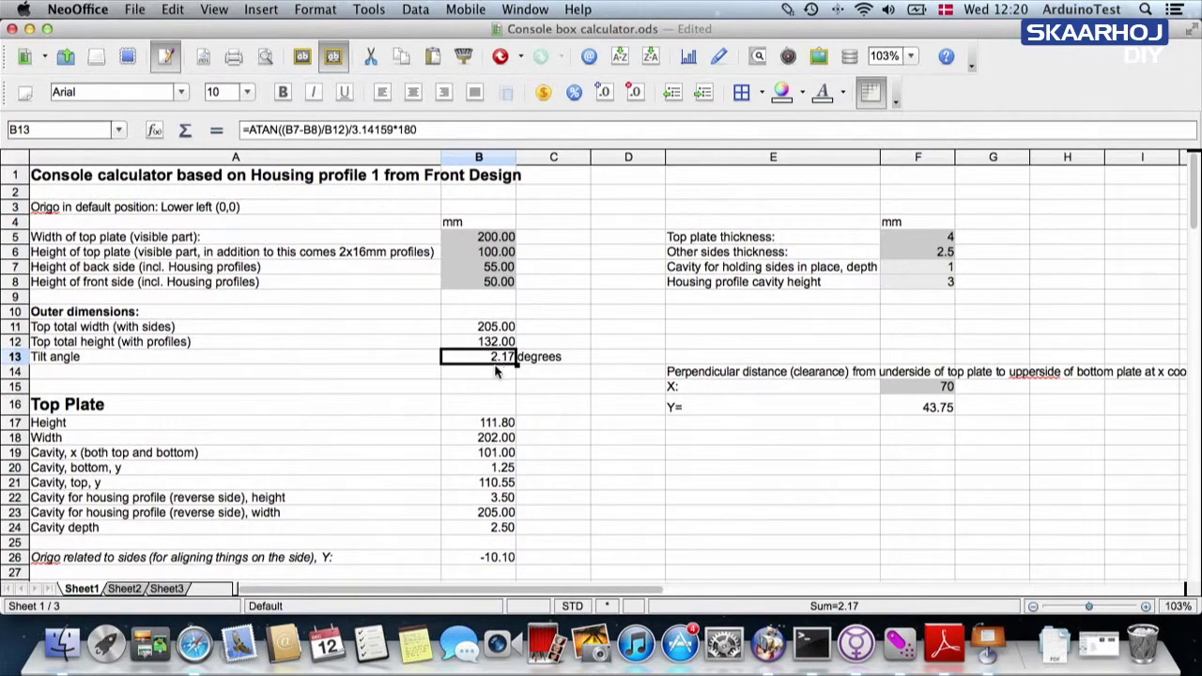
{"action": "left_click", "coordinate": [497, 269]}
{"action": "left_click", "coordinate": [497, 283]}
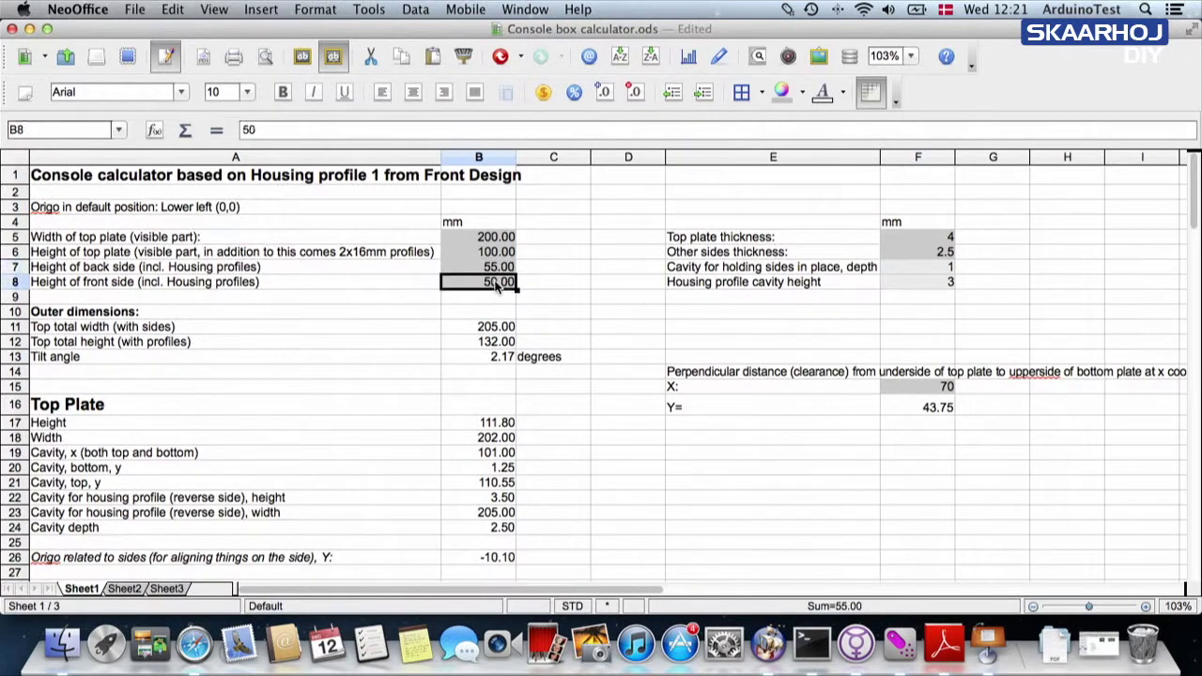
{"action": "left_click", "coordinate": [494, 362]}
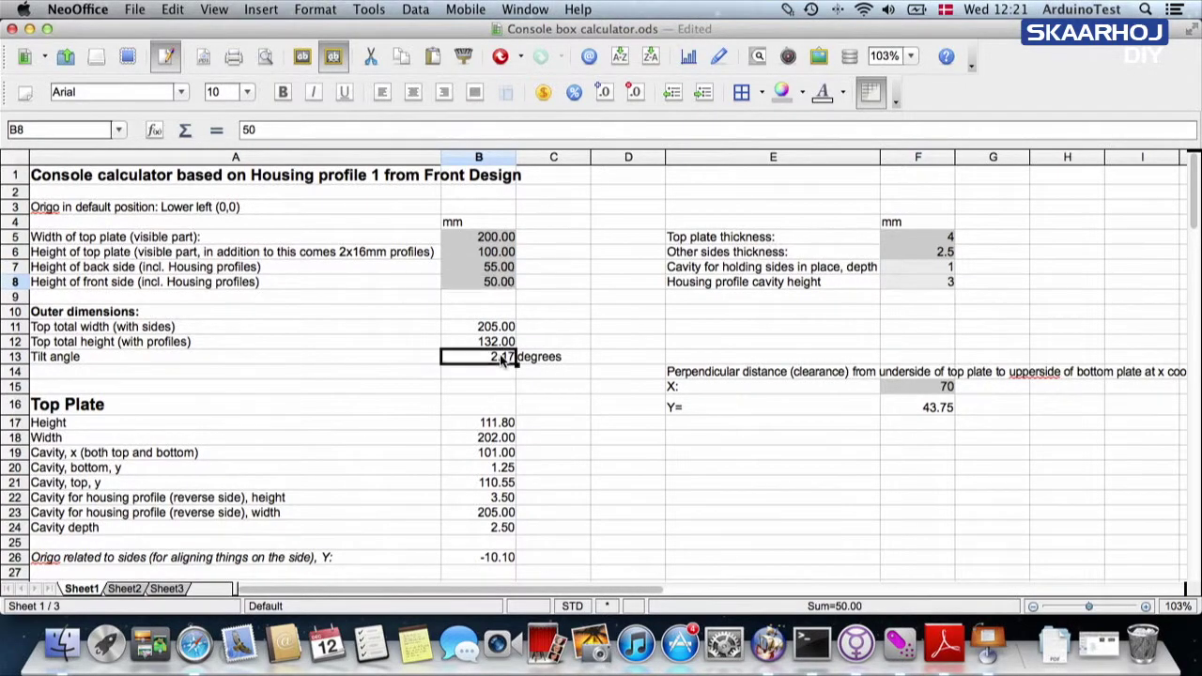
- Change the front side height in B8 to 45 mm and return to Safari
{"action": "left_click", "coordinate": [502, 281]}
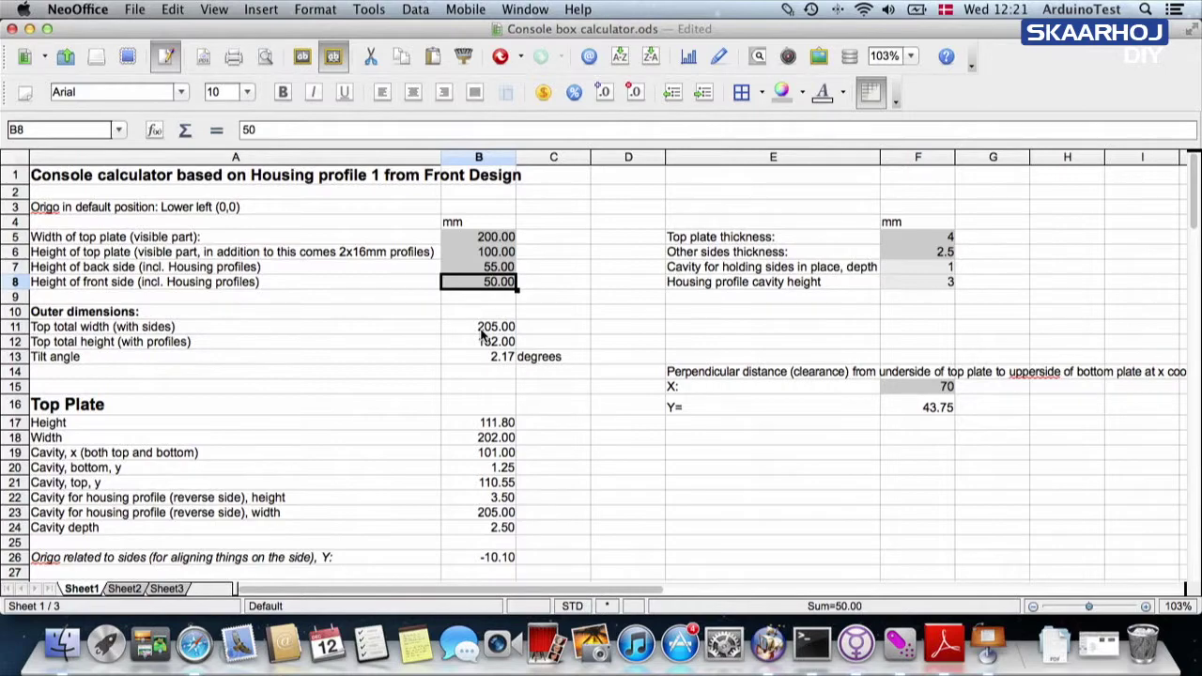
{"action": "type", "text": "45"}
{"action": "key", "text": "Tab"}
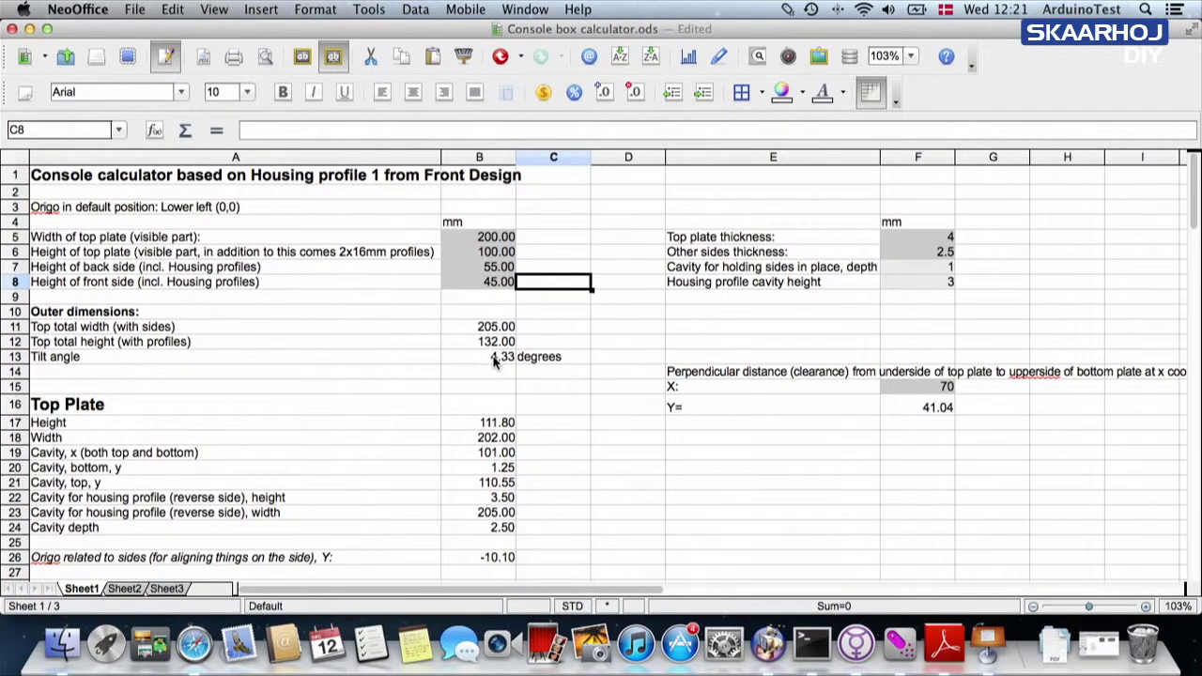
{"action": "key", "text": "super+Tab"}
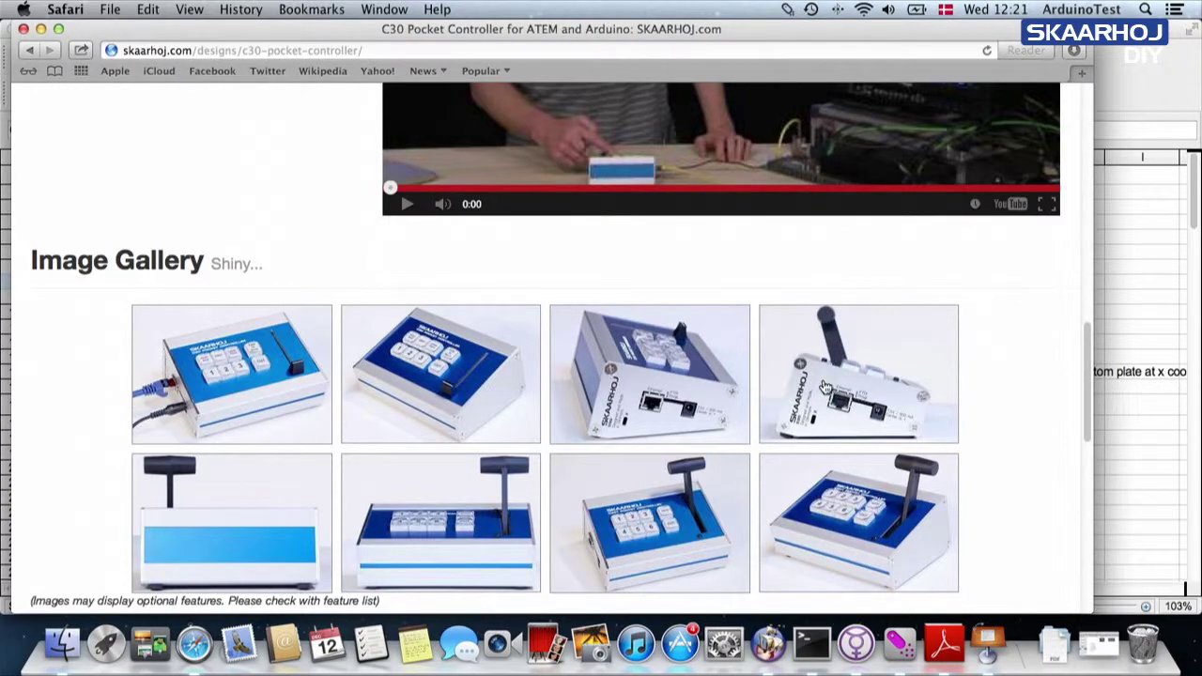
- Outline the cavity under the top plate in green and trace the top plate edge in red
{"action": "key", "text": "3"}
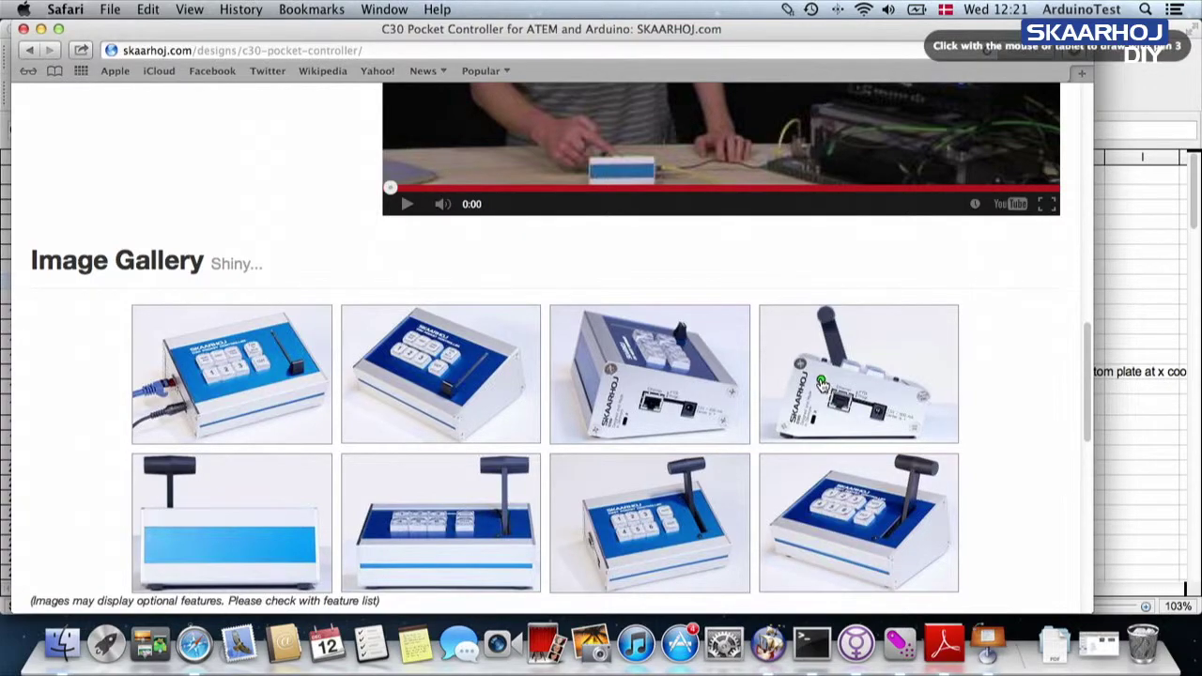
{"action": "mouse_move", "coordinate": [821, 380]}
{"action": "left_mouse_down"}
{"action": "mouse_move", "coordinate": [814, 408]}
{"action": "mouse_move", "coordinate": [850, 430]}
{"action": "mouse_move", "coordinate": [892, 423]}
{"action": "mouse_move", "coordinate": [898, 399]}
{"action": "left_mouse_up"}
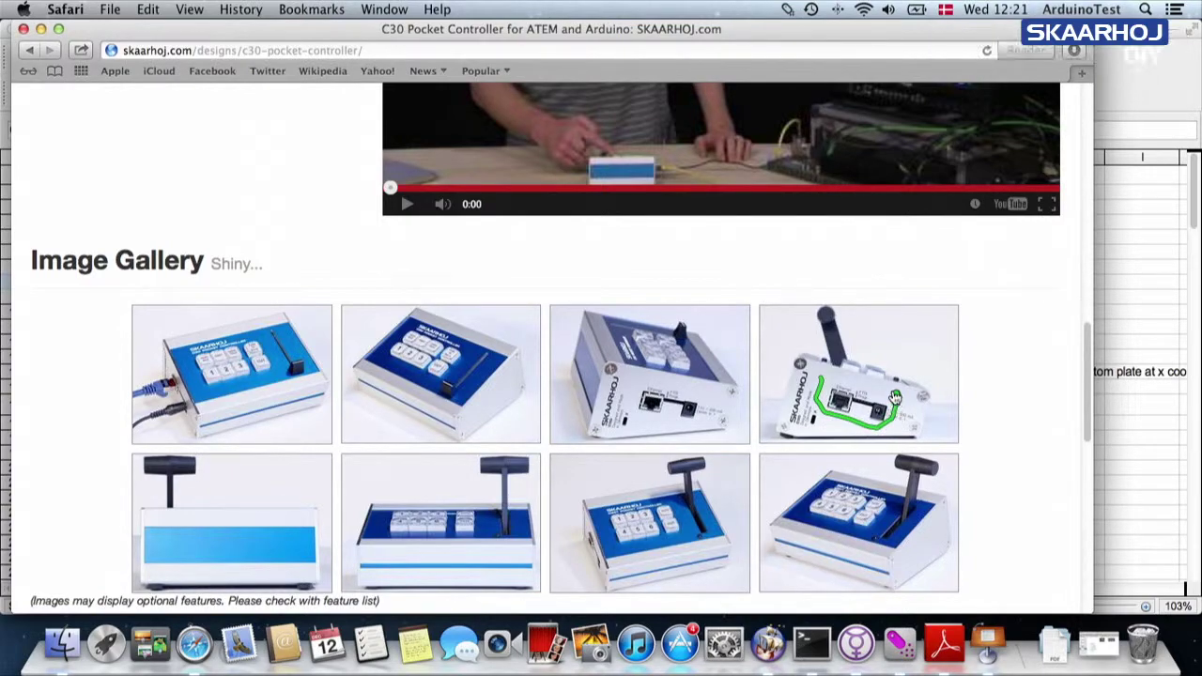
{"action": "mouse_move", "coordinate": [830, 383]}
{"action": "left_mouse_down"}
{"action": "mouse_move", "coordinate": [914, 397]}
{"action": "mouse_move", "coordinate": [897, 438]}
{"action": "left_mouse_up"}
{"action": "left_click_drag", "start_coordinate": [876, 440], "coordinate": [879, 387]}
{"action": "key", "text": "2"}
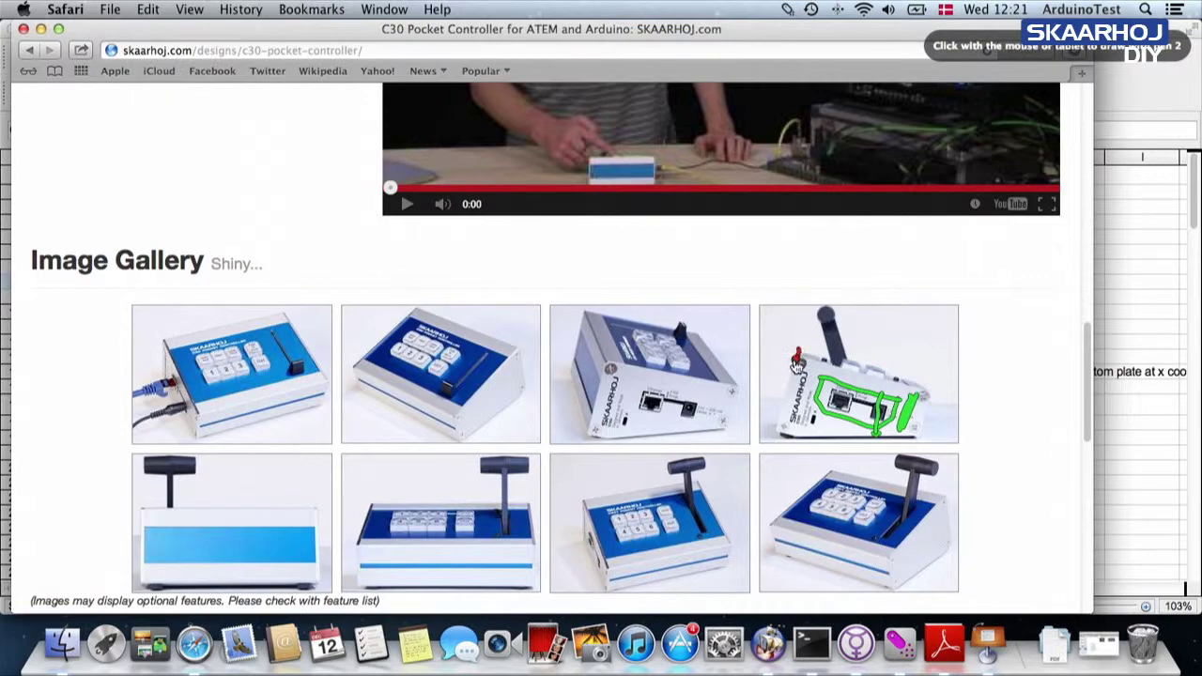
{"action": "left_click_drag", "start_coordinate": [796, 359], "coordinate": [888, 381]}
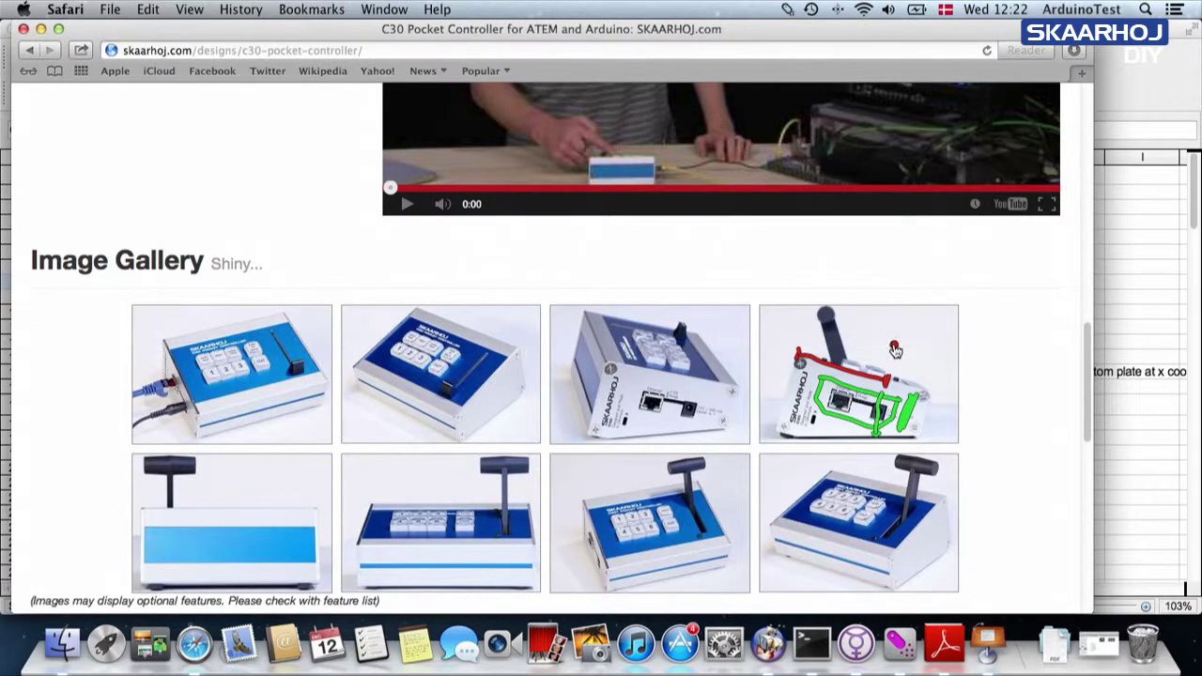
{"action": "key", "text": "super+Tab"}
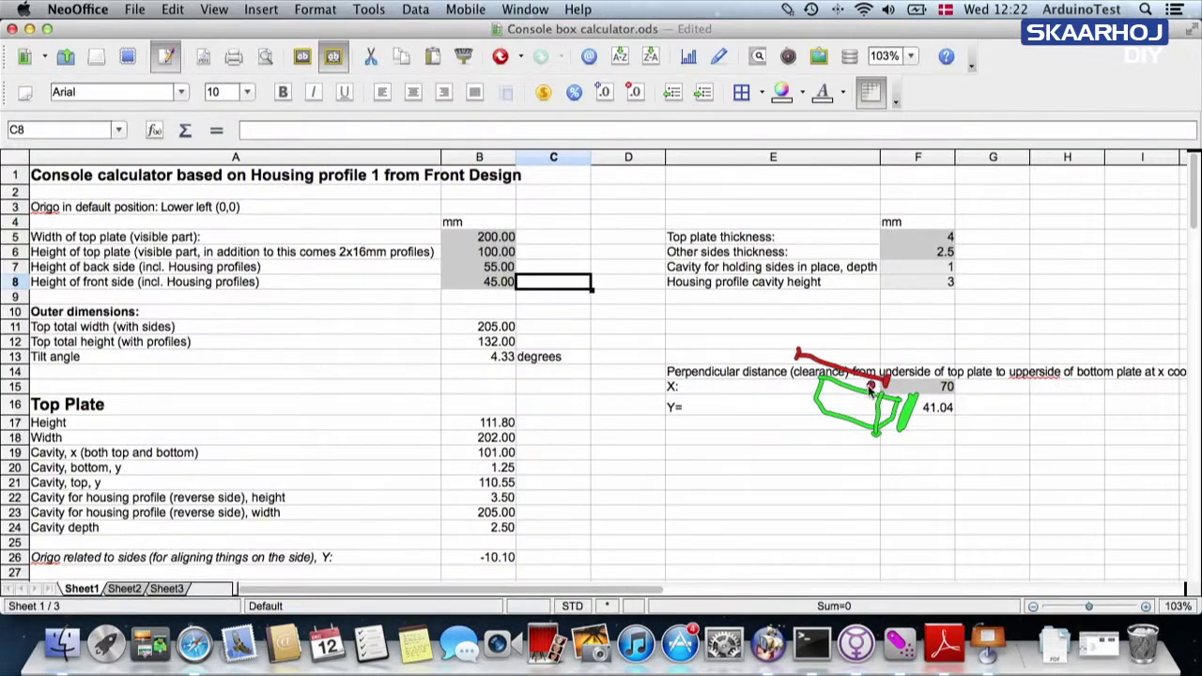
- Circle the clearance X value 70 in F15 in red, clear the markup, and select G15–G16
{"action": "mouse_move", "coordinate": [929, 395]}
{"action": "left_mouse_down"}
{"action": "mouse_move", "coordinate": [951, 388]}
{"action": "mouse_move", "coordinate": [934, 389]}
{"action": "left_mouse_up"}
{"action": "left_click", "coordinate": [967, 388]}
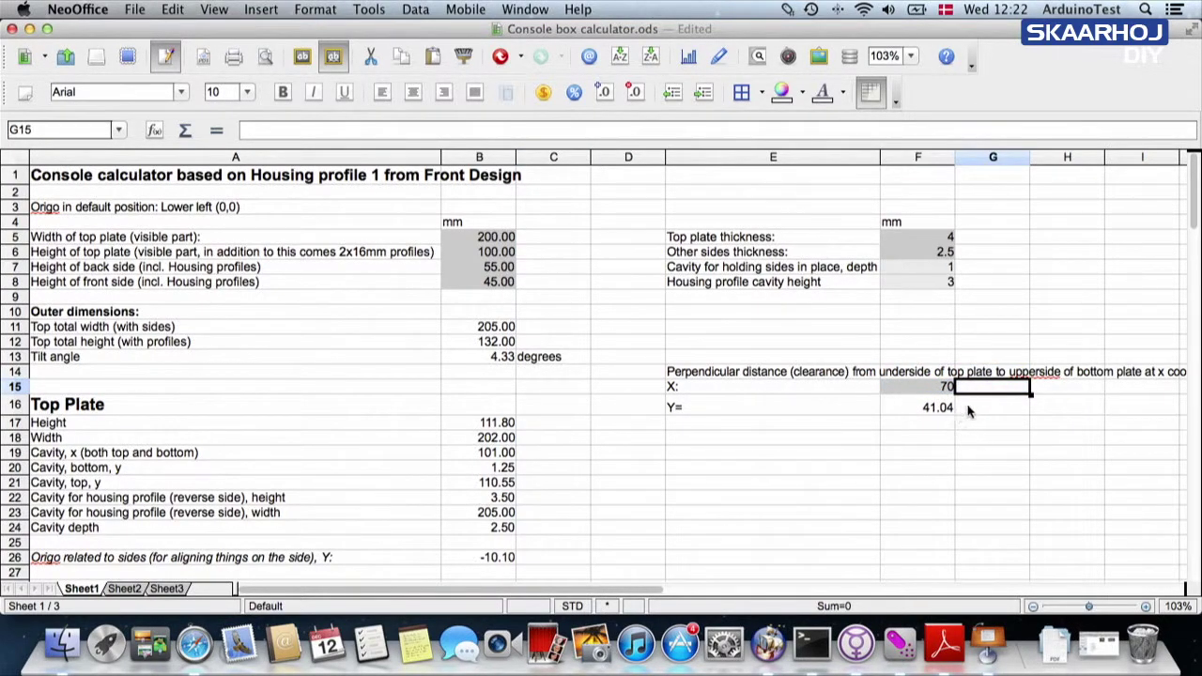
{"action": "left_click", "coordinate": [959, 409]}
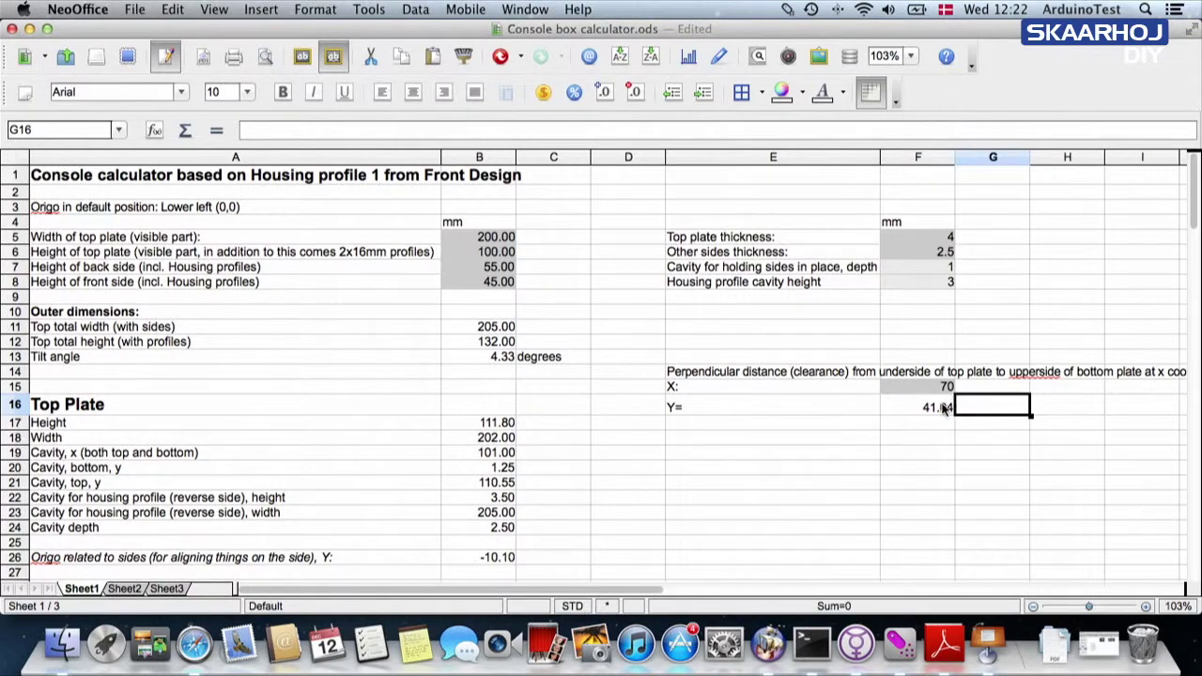
{"action": "key", "text": "super+Tab"}
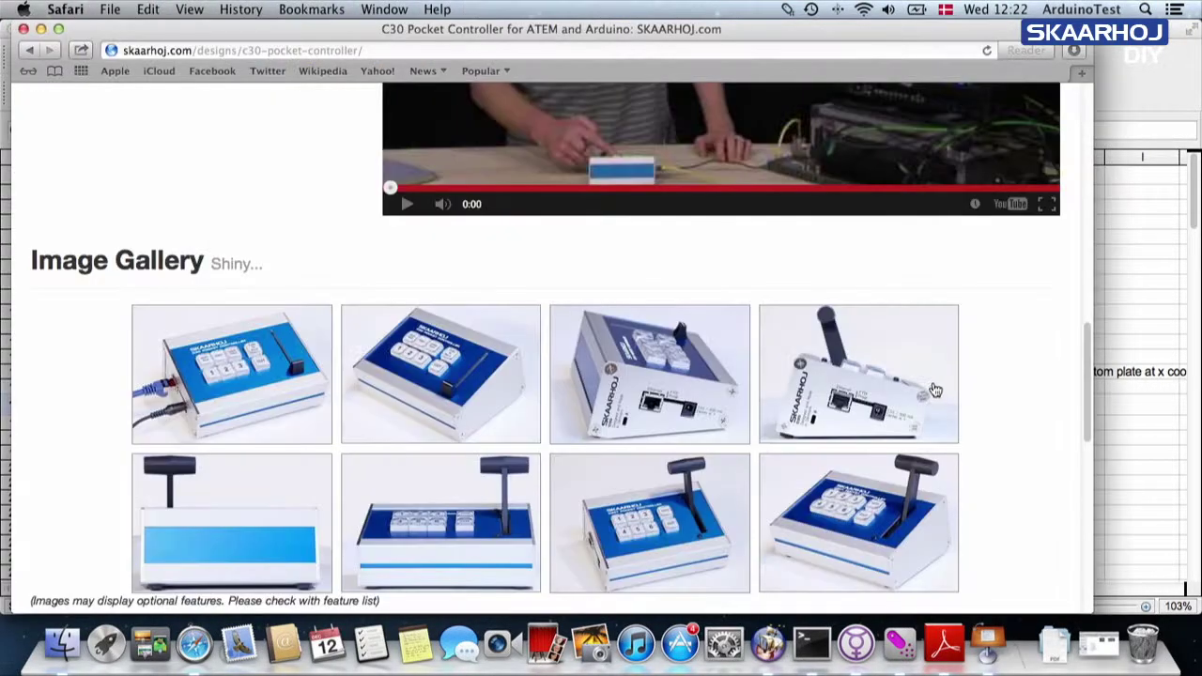
{"action": "mouse_move", "coordinate": [811, 368]}
{"action": "left_mouse_down"}
{"action": "mouse_move", "coordinate": [800, 363]}
{"action": "mouse_move", "coordinate": [890, 377]}
{"action": "left_mouse_up"}
{"action": "mouse_move", "coordinate": [885, 331]}
{"action": "left_mouse_down"}
{"action": "mouse_move", "coordinate": [911, 361]}
{"action": "mouse_move", "coordinate": [973, 372]}
{"action": "left_mouse_up"}
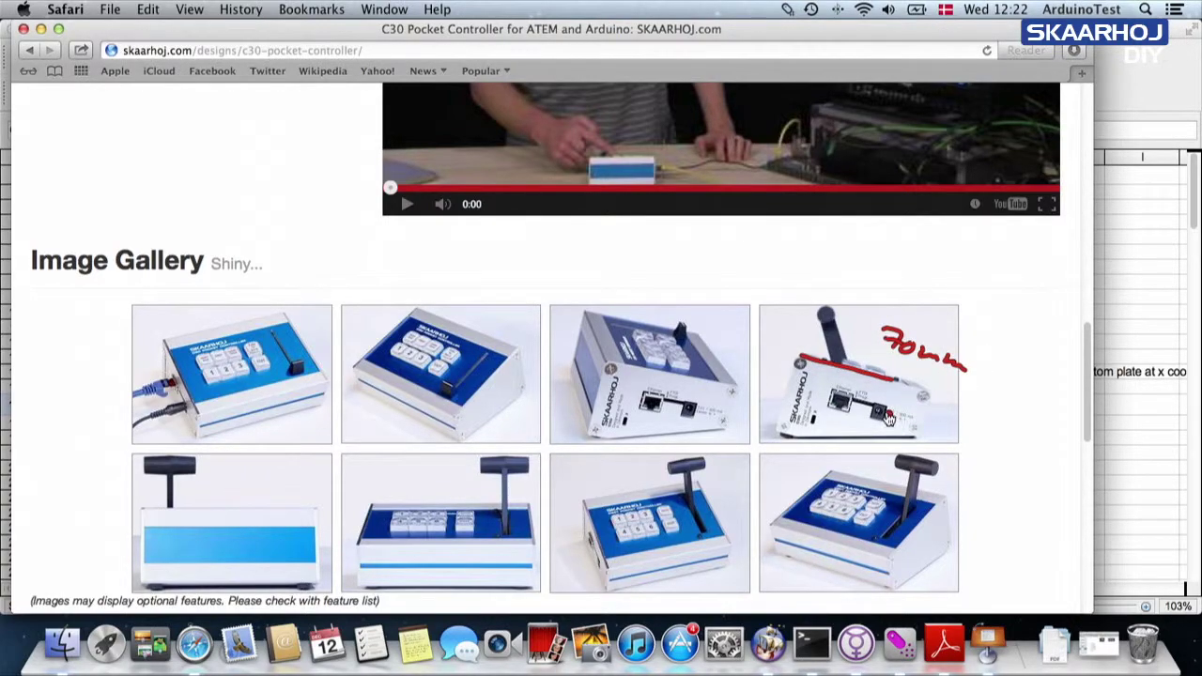
{"action": "key", "text": "3"}
{"action": "left_click_drag", "start_coordinate": [900, 385], "coordinate": [890, 420]}
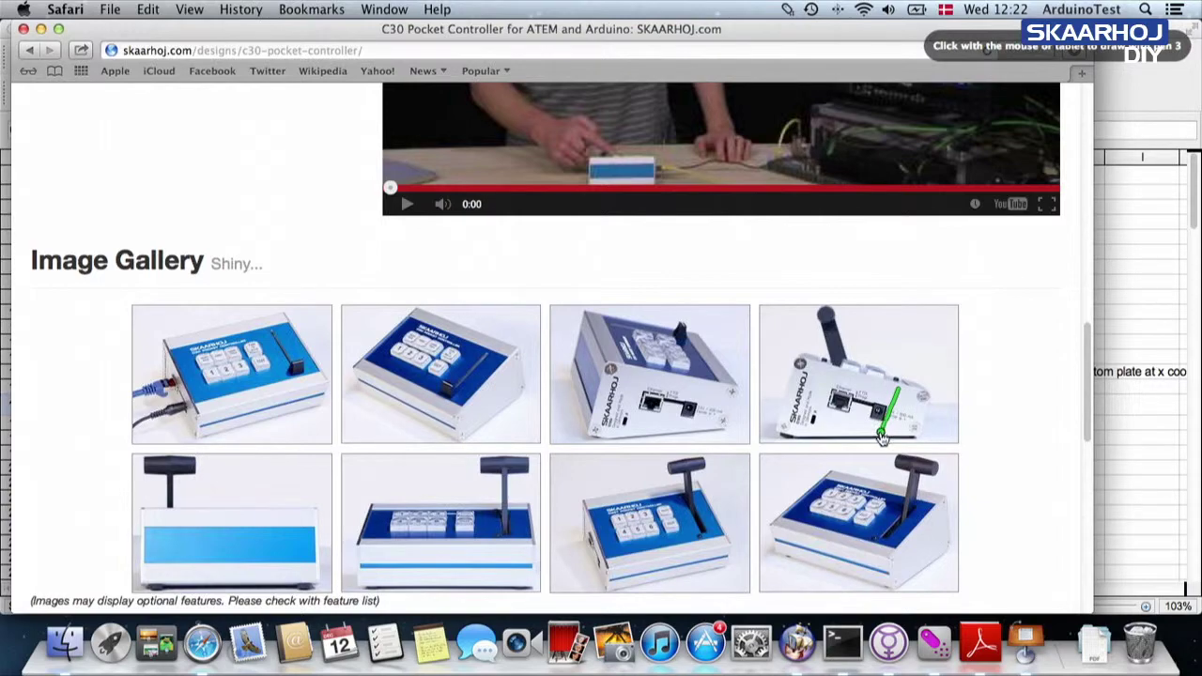
{"action": "left_click_drag", "start_coordinate": [872, 435], "coordinate": [894, 430]}
{"action": "left_click_drag", "start_coordinate": [890, 386], "coordinate": [909, 381]}
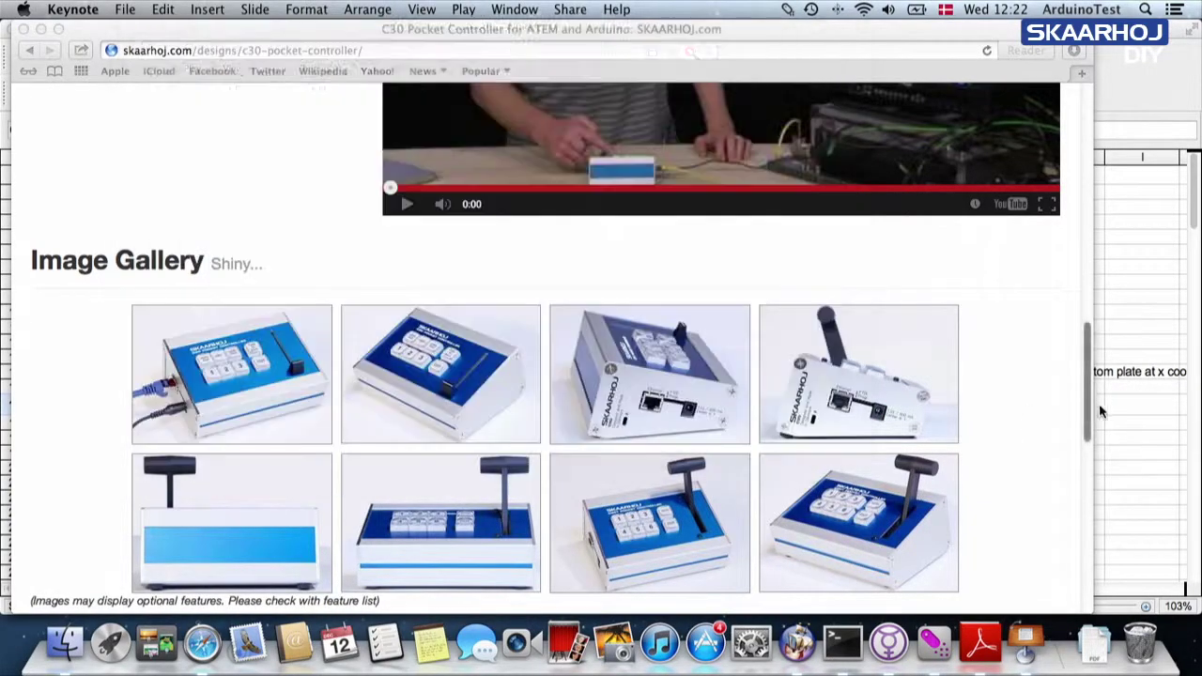
{"action": "left_click", "coordinate": [1107, 405]}
- Inspect the formula behind the 41.04 Y clearance in F16, then return to the controller page
{"action": "left_click", "coordinate": [932, 408]}
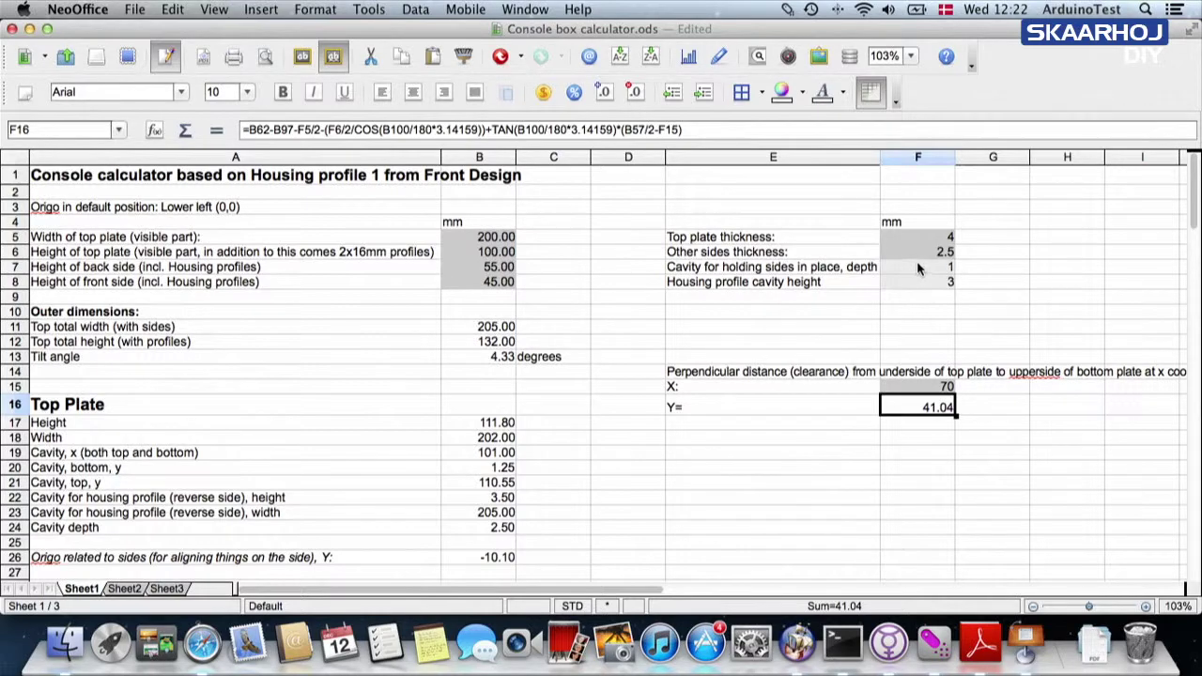
{"action": "left_click", "coordinate": [306, 408]}
{"action": "key", "text": "Down"}
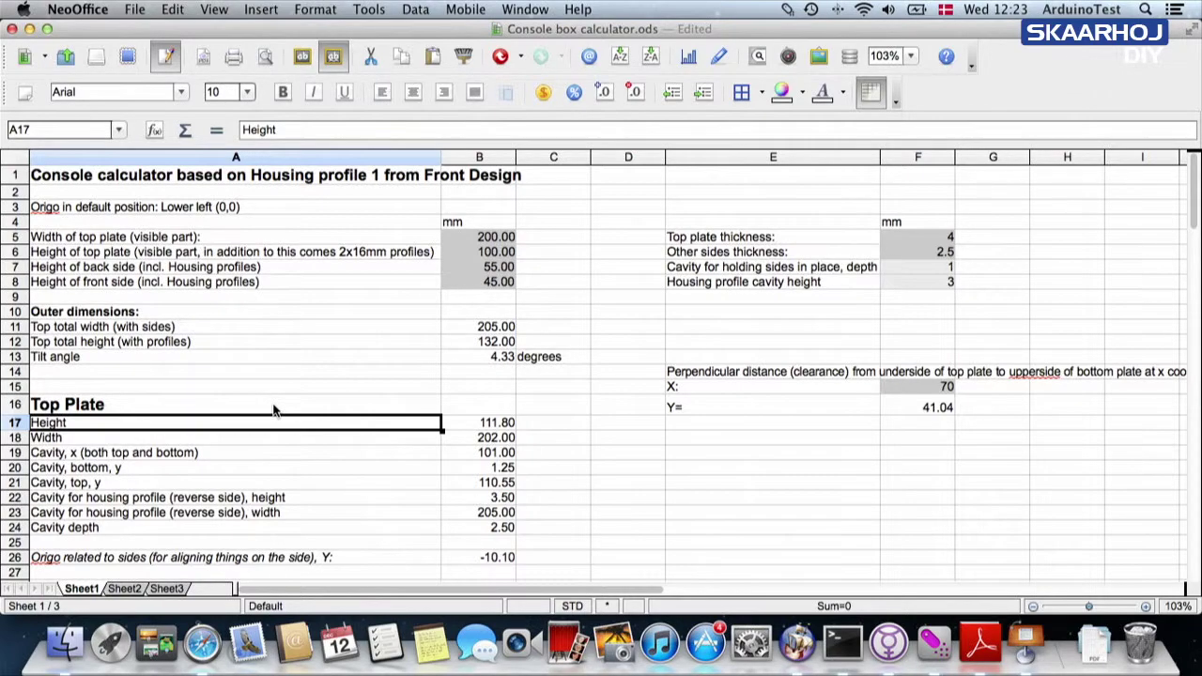
{"action": "key", "text": "super+Tab"}
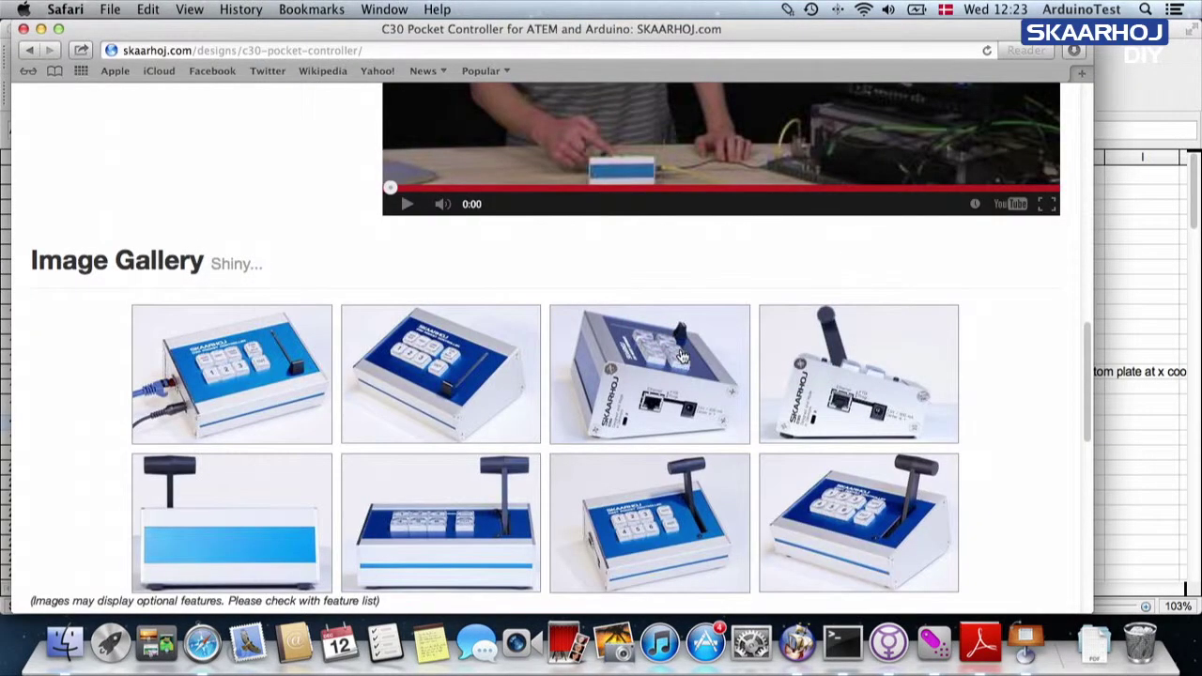
- Open Top.fpd from Finder's Enclosure folder and accept the Front Panel Designer licence
{"action": "key", "text": "super+Tab"}
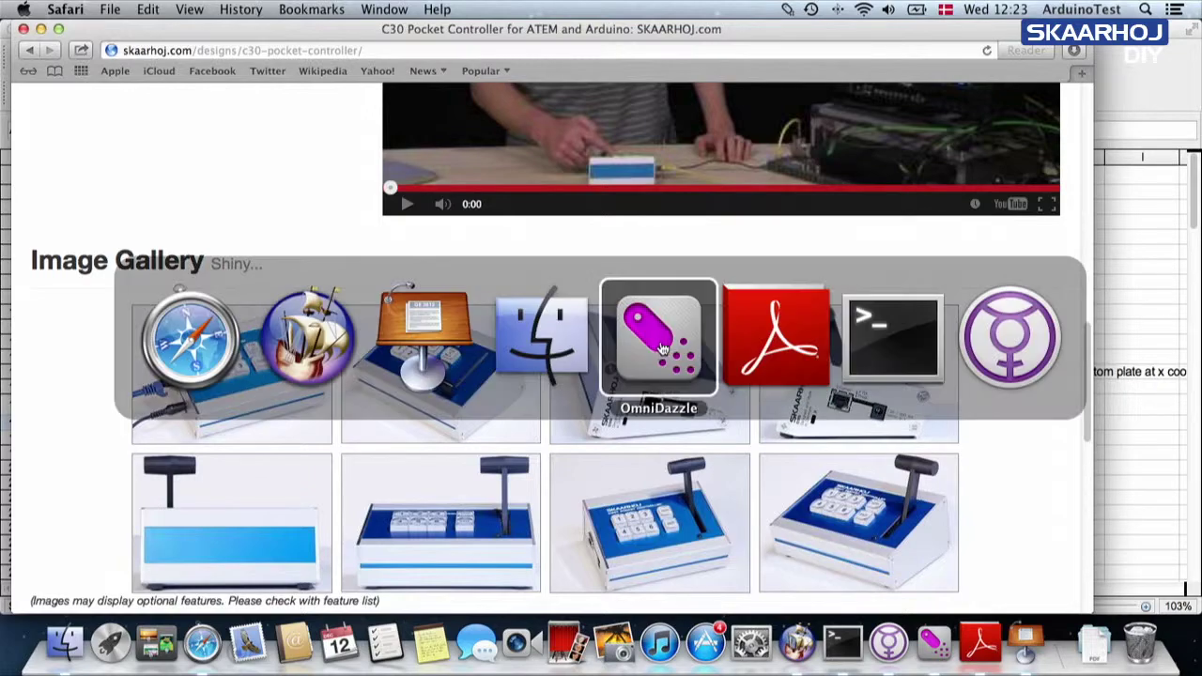
{"action": "left_click", "coordinate": [548, 343]}
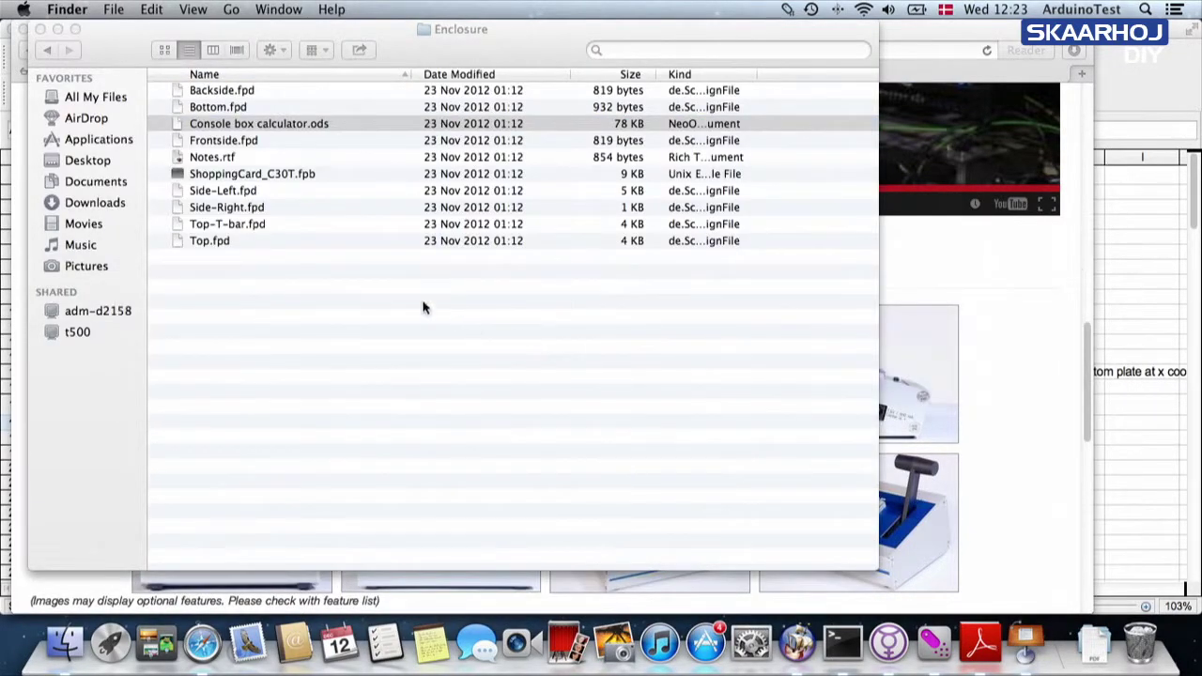
{"action": "double_click", "coordinate": [214, 242]}
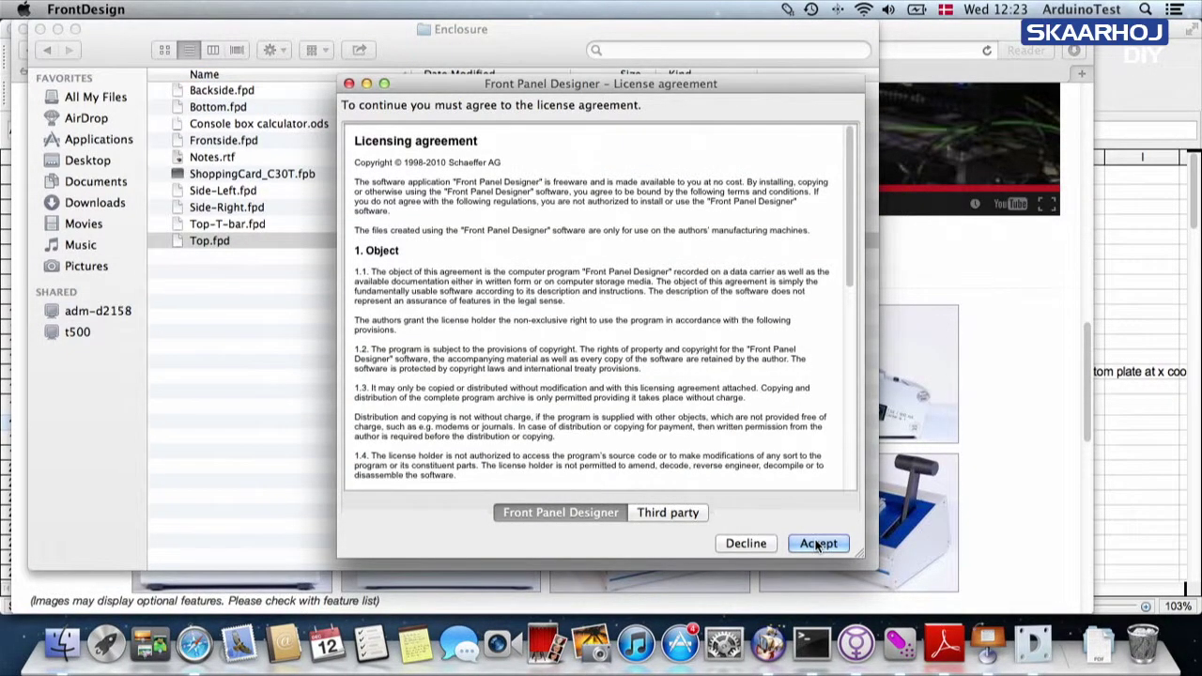
{"action": "left_click", "coordinate": [818, 544]}
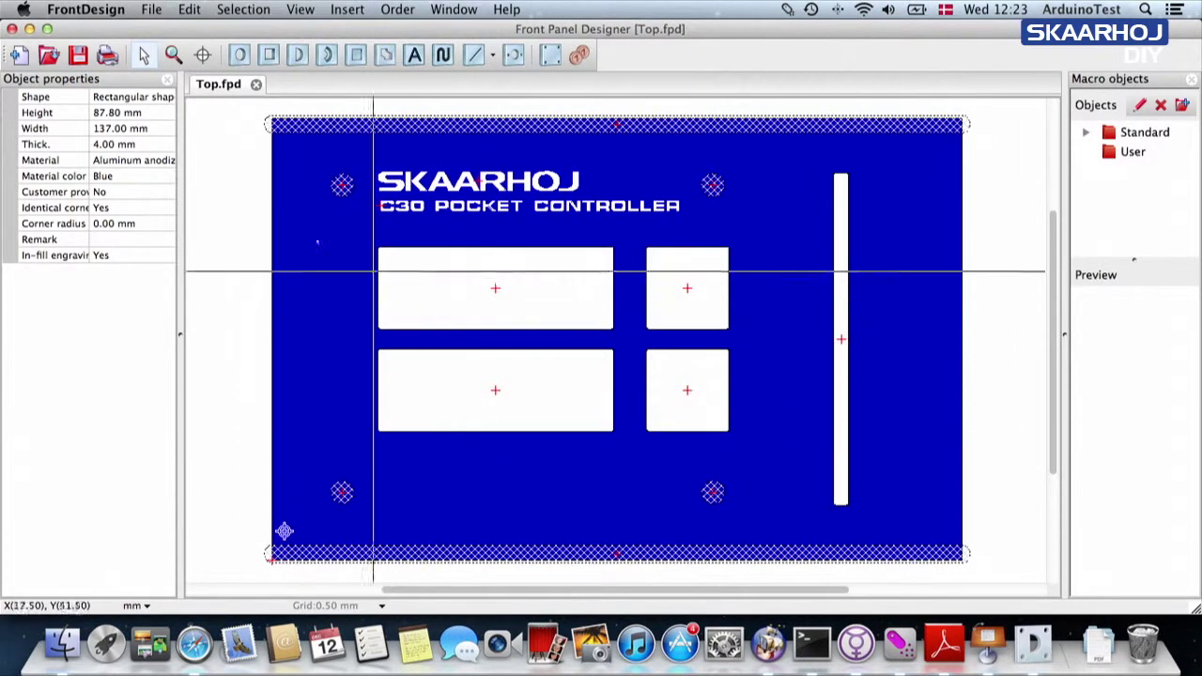
- Check the panel's 87.80 mm Height and 137.00 mm Width in Object properties
{"action": "left_click", "coordinate": [154, 111]}
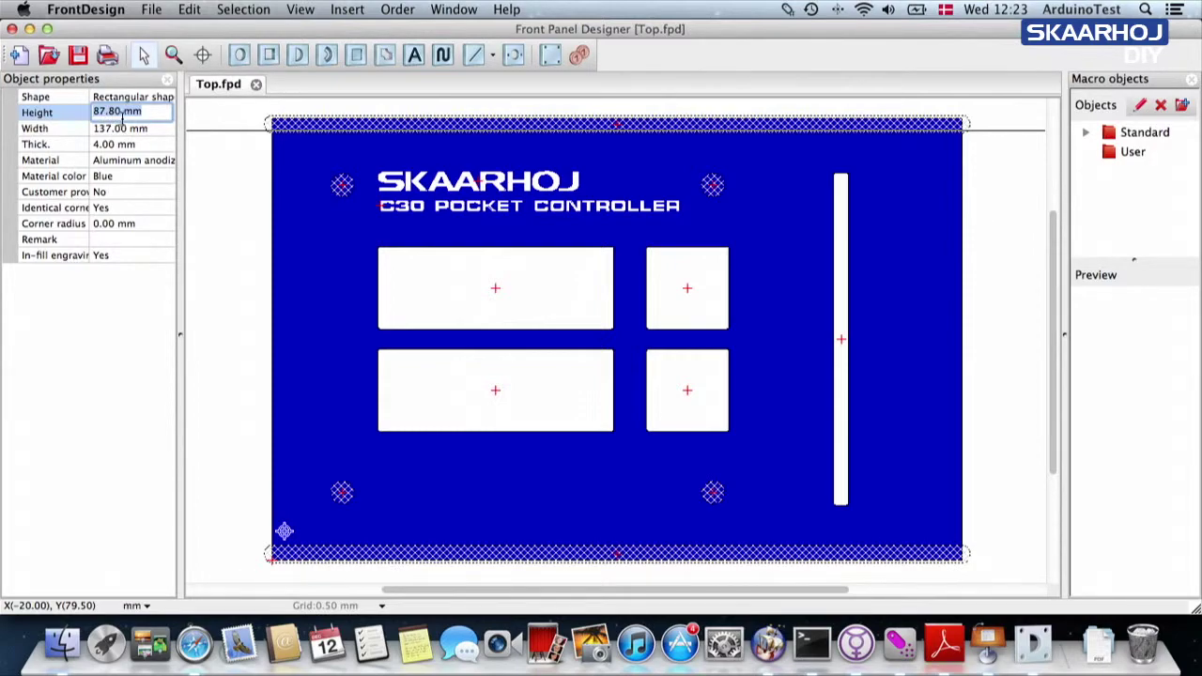
{"action": "left_click", "coordinate": [158, 127]}
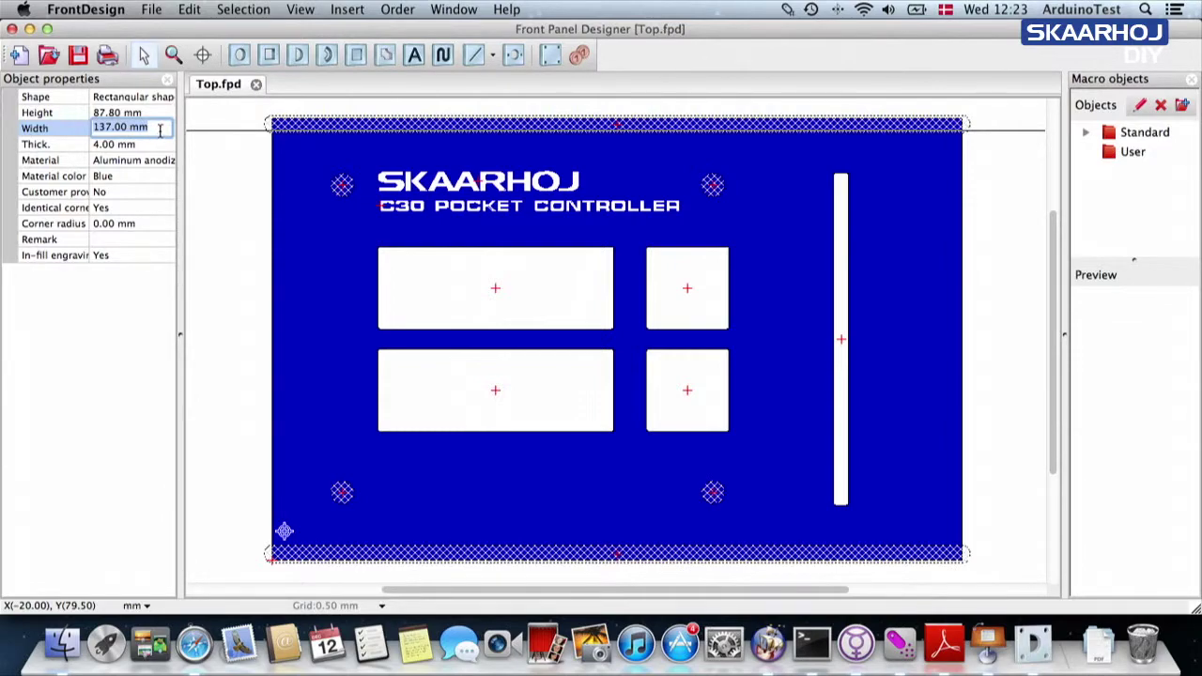
{"action": "left_click", "coordinate": [157, 127]}
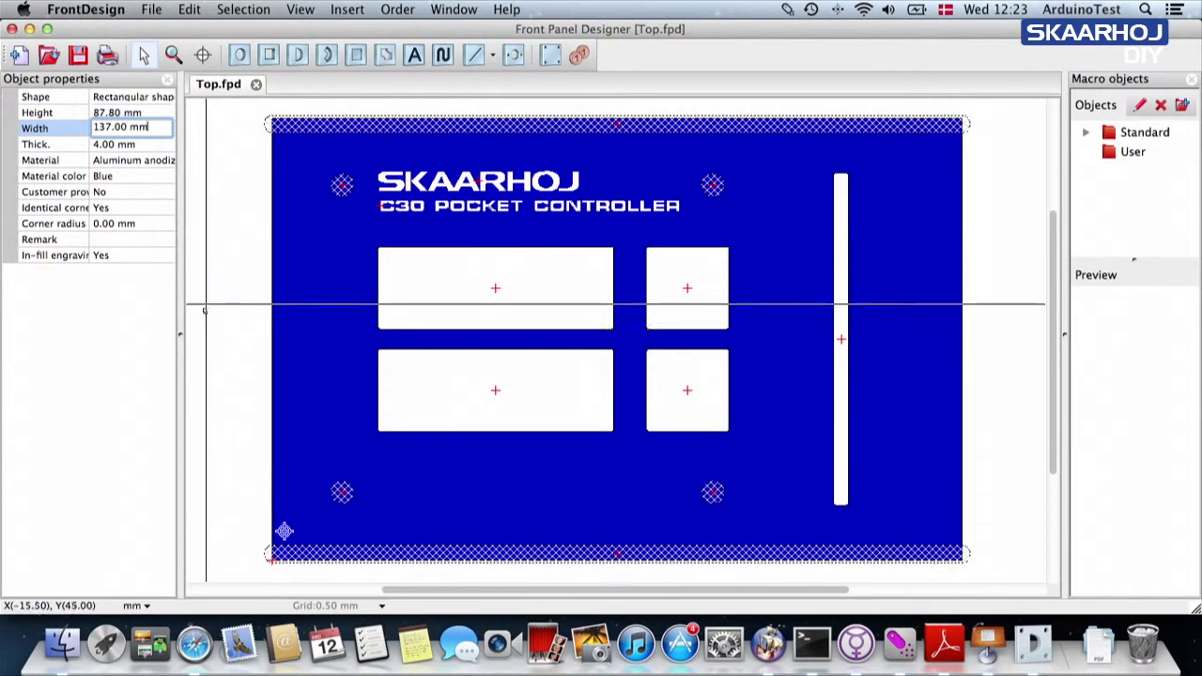
{"action": "key", "text": "super+Tab"}
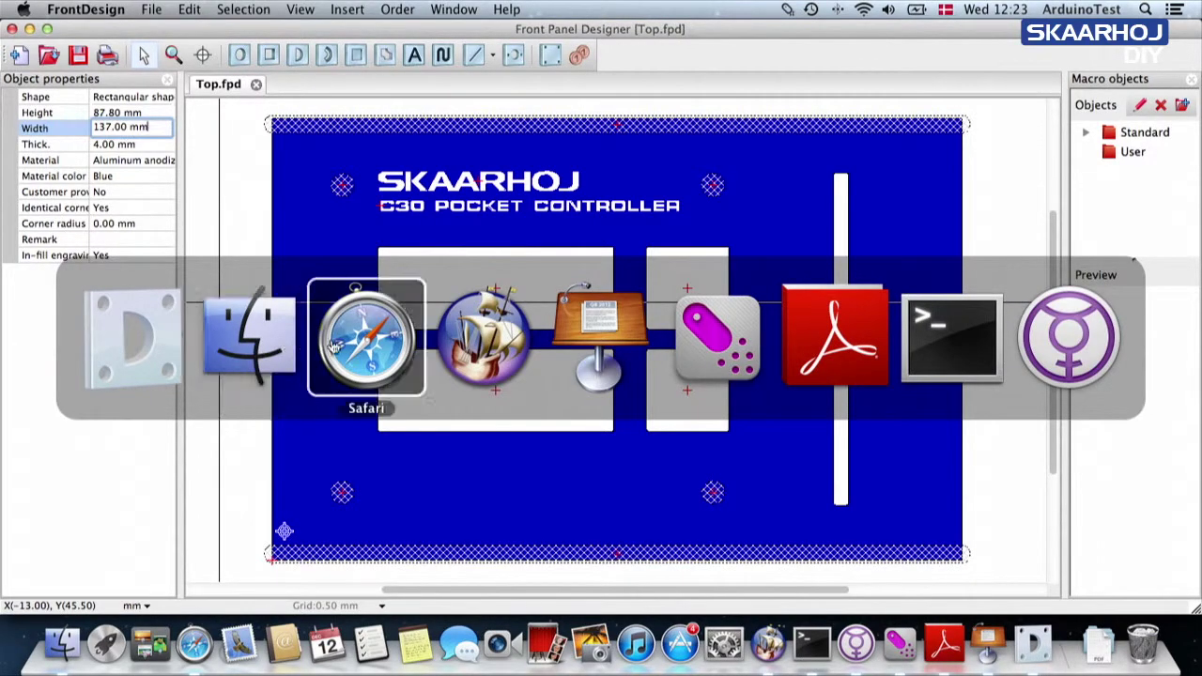
{"action": "left_click", "coordinate": [486, 348]}
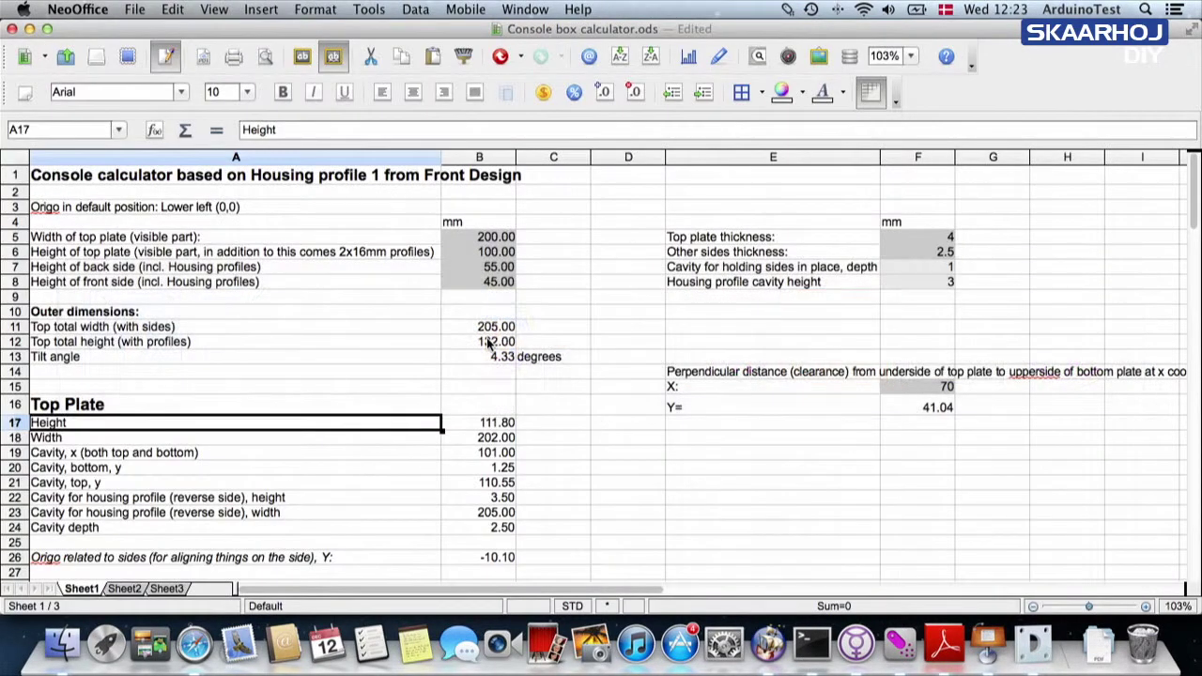
{"action": "left_click", "coordinate": [505, 425]}
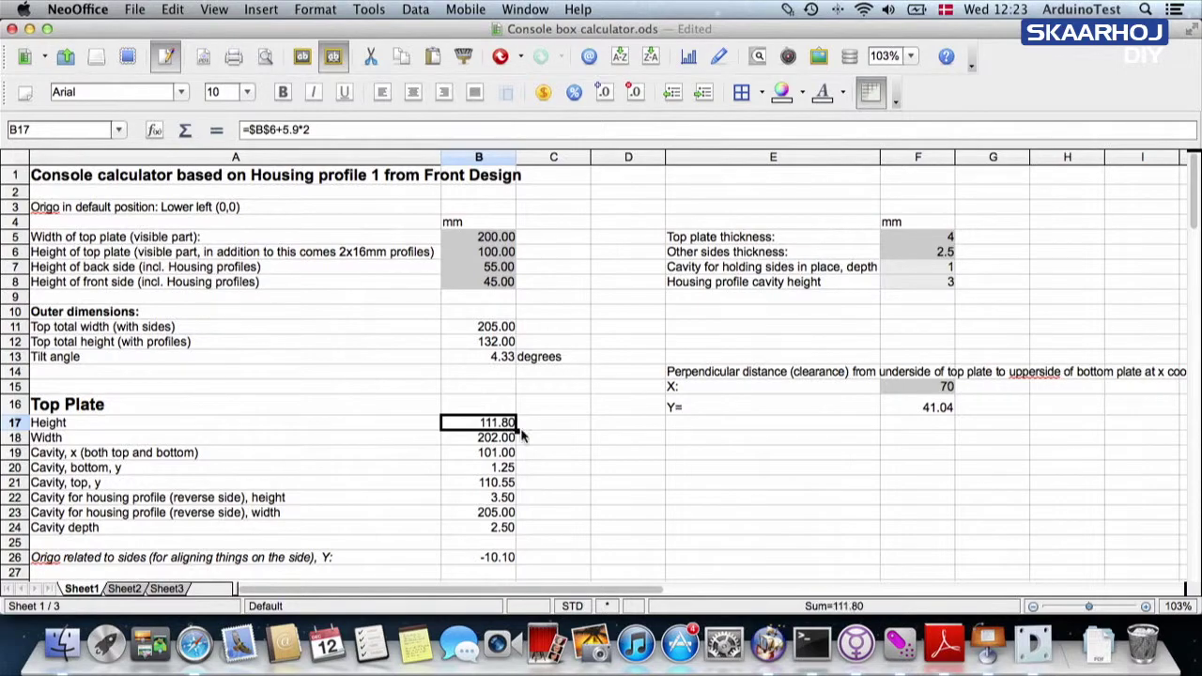
{"action": "key", "text": "Down"}
{"action": "key", "text": "Down"}
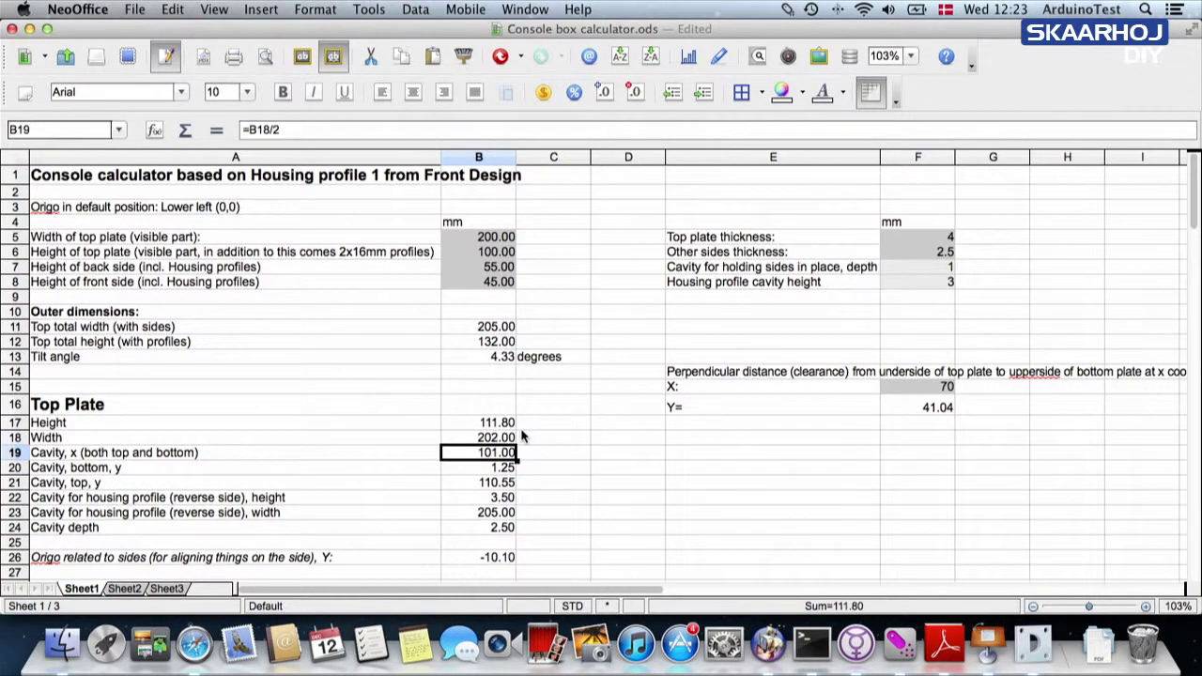
{"action": "key", "text": "Up"}
{"action": "key", "text": "Up"}
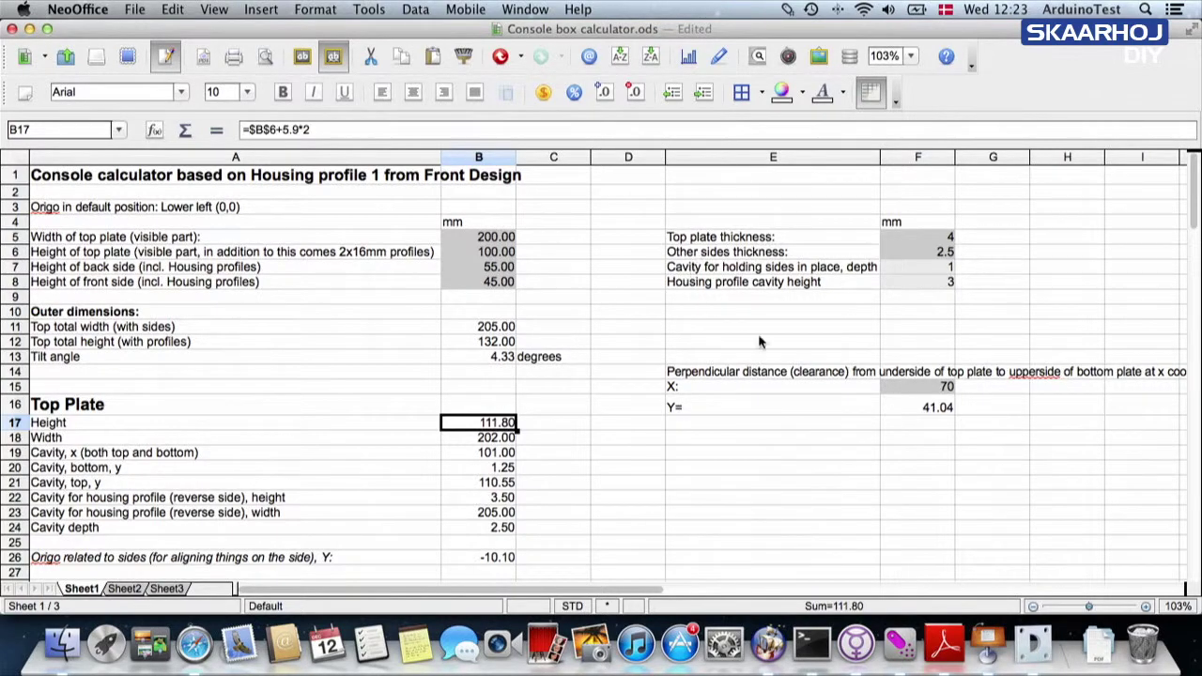
- Narrow and move the spreadsheet window beside the panel's Object properties
{"action": "left_click_drag", "start_coordinate": [1189, 610], "coordinate": [589, 610]}
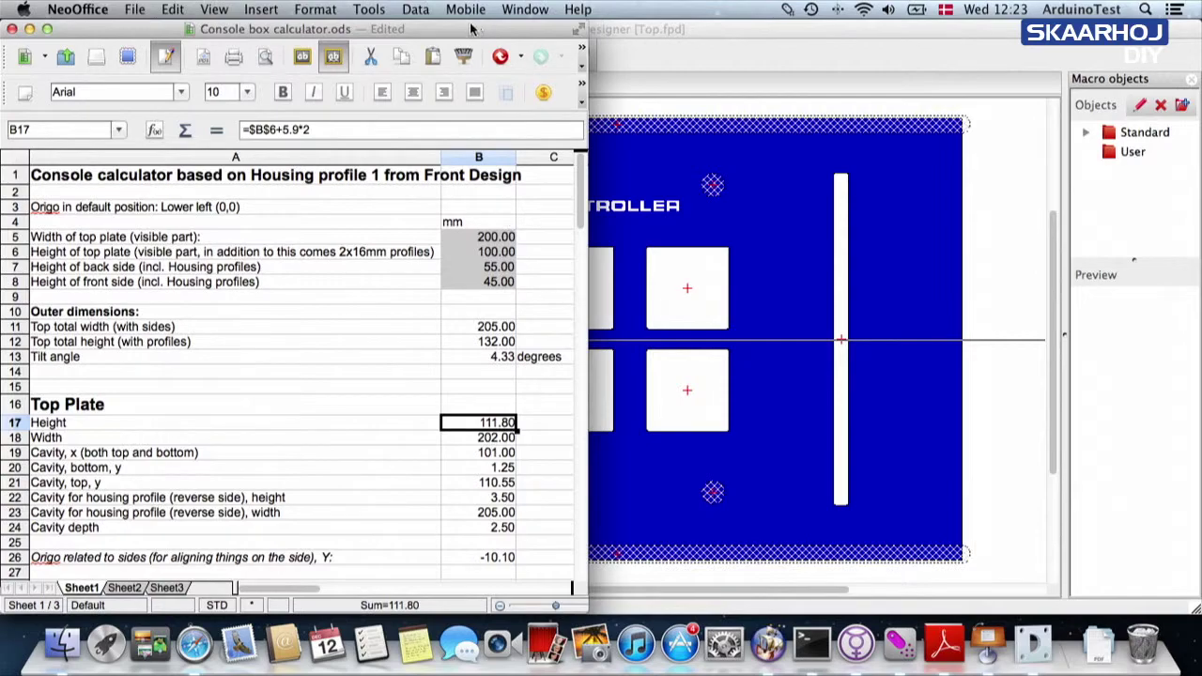
{"action": "left_click_drag", "start_coordinate": [469, 29], "coordinate": [1080, 29]}
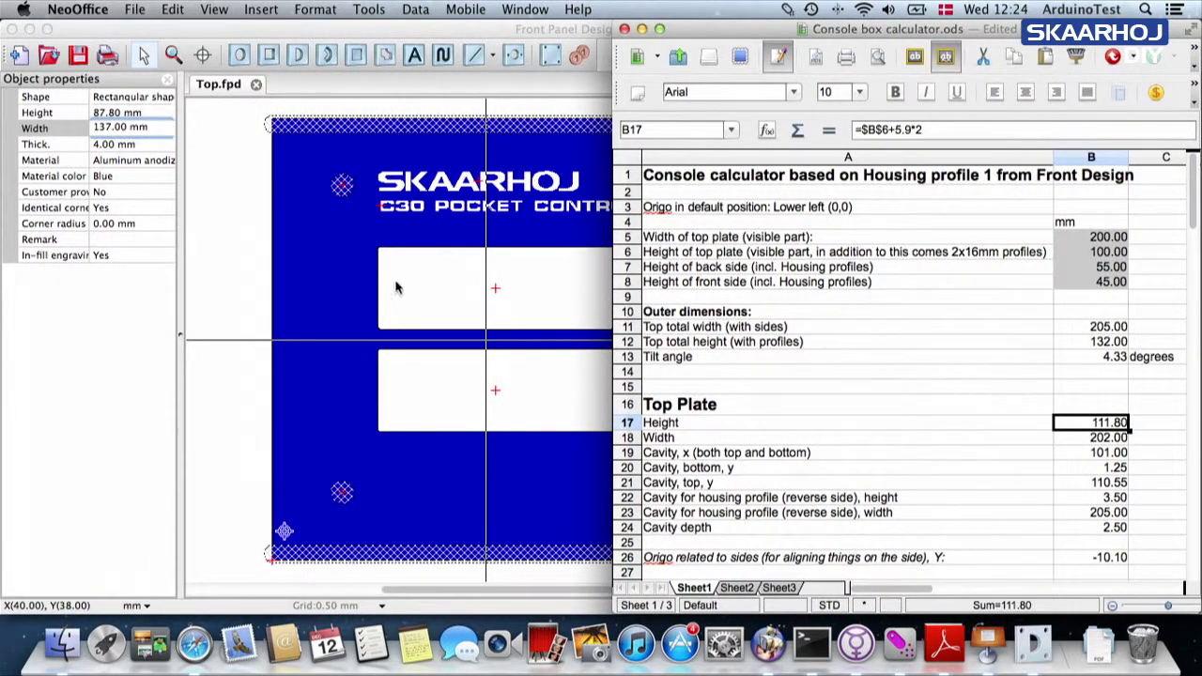
{"action": "left_click", "coordinate": [136, 117]}
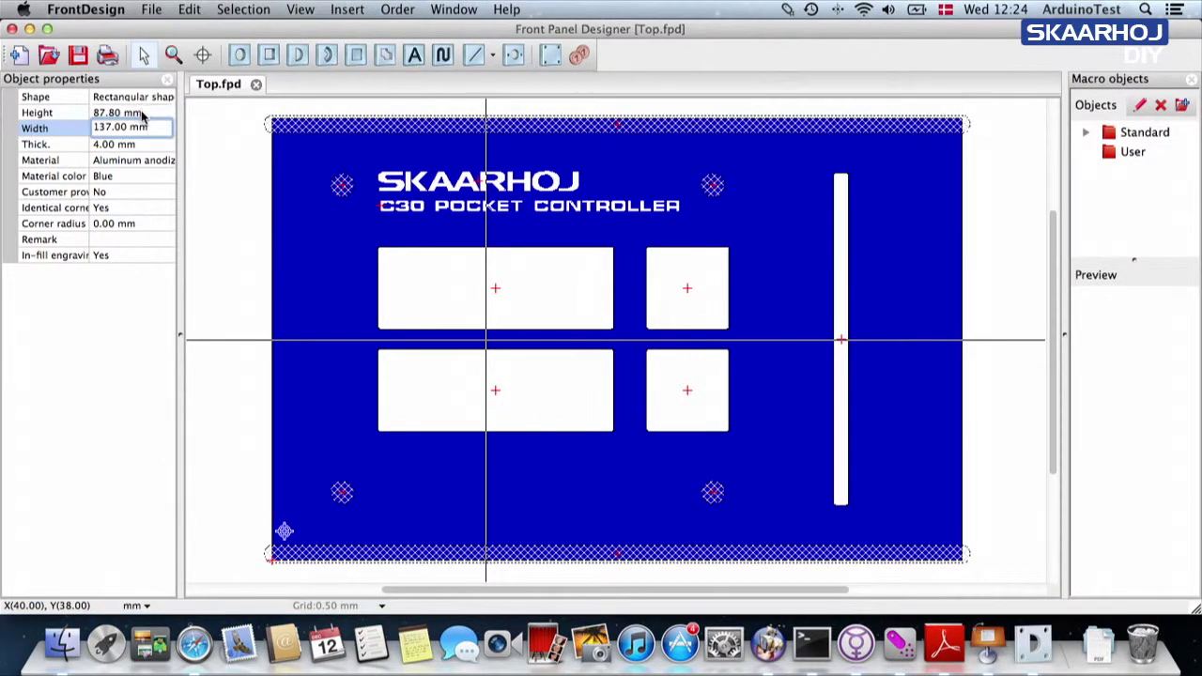
{"action": "key", "text": "super+Tab"}
- Paste the spreadsheet's 111.80 mm value into the top plate's Height
{"action": "key", "text": "super+Tab"}
{"action": "left_click", "coordinate": [142, 110]}
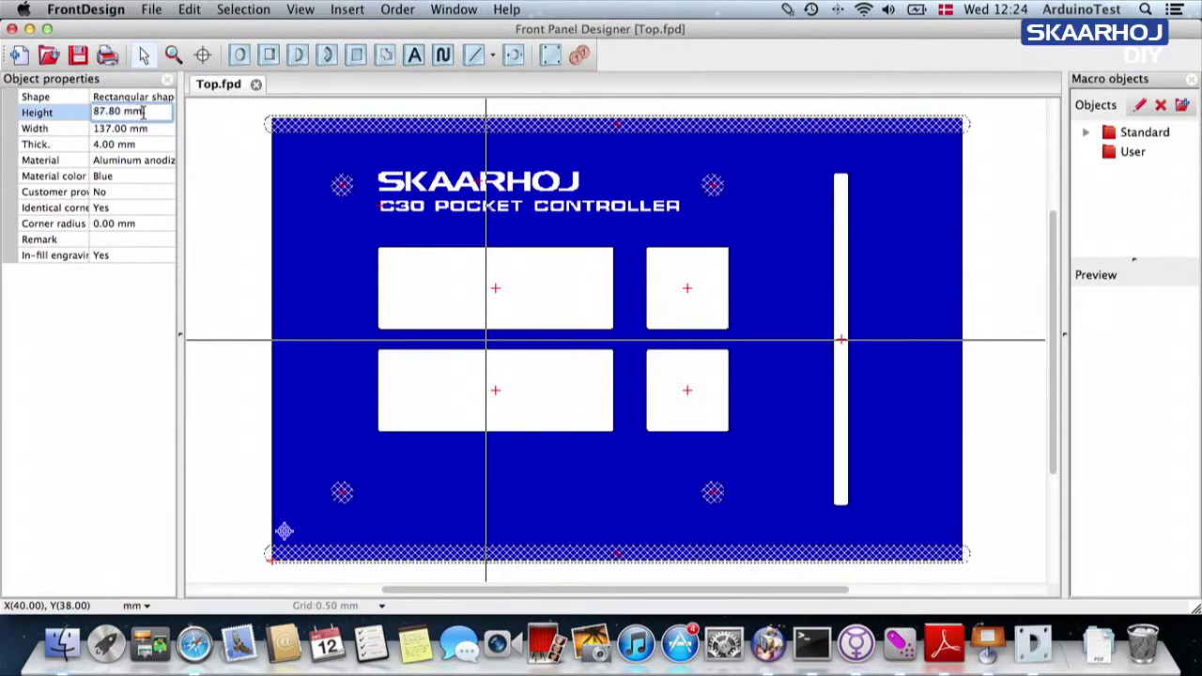
{"action": "key", "text": "super+a"}
{"action": "type", "text": "111.80"}
{"action": "key", "text": "Return"}
{"action": "key", "text": "super+Tab"}
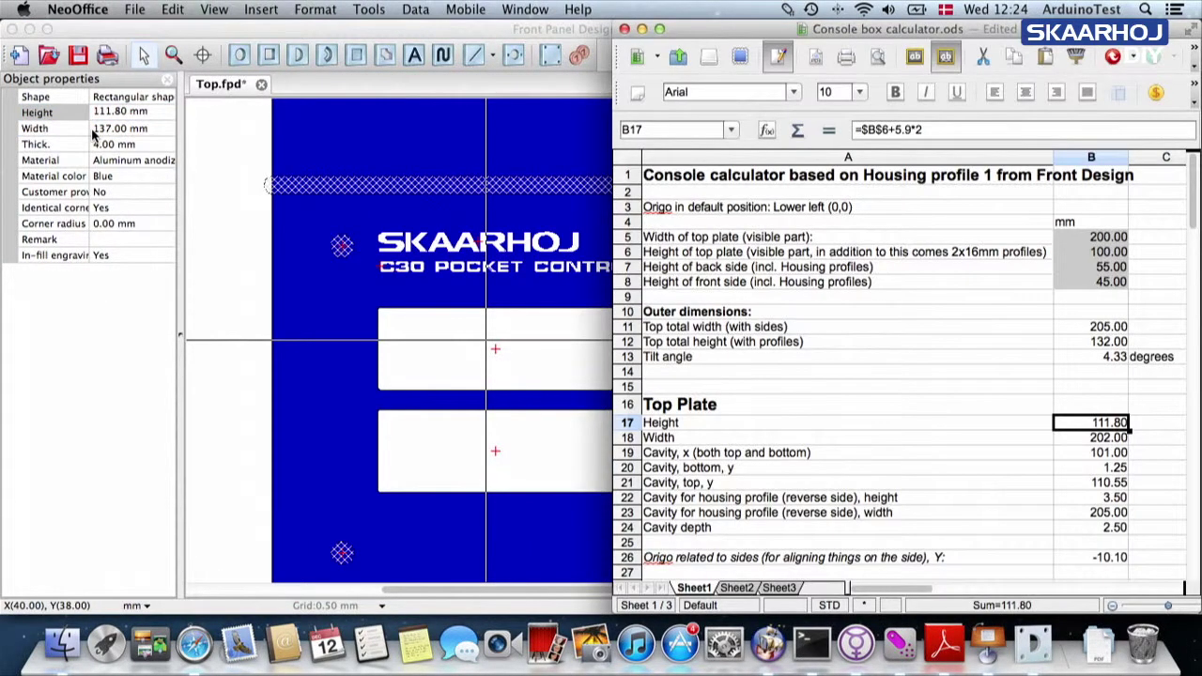
{"action": "key", "text": "Down"}
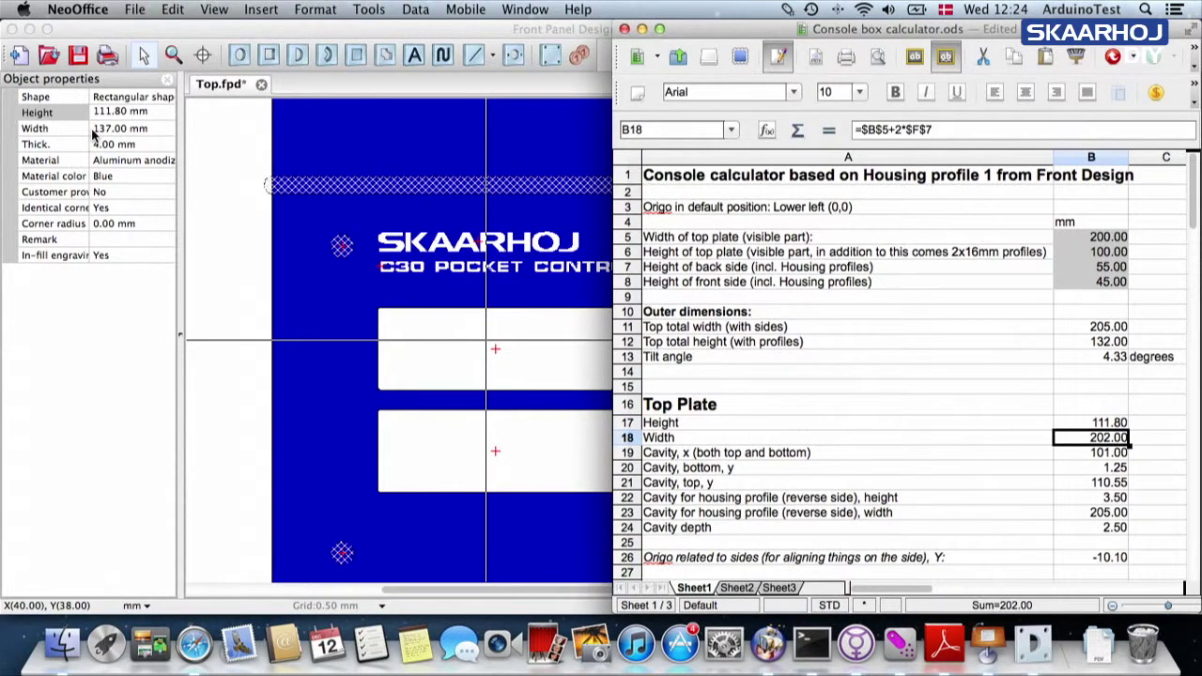
{"action": "key", "text": "super+Tab"}
- Set the top plate's Width to 202.00 mm
{"action": "left_click", "coordinate": [151, 129]}
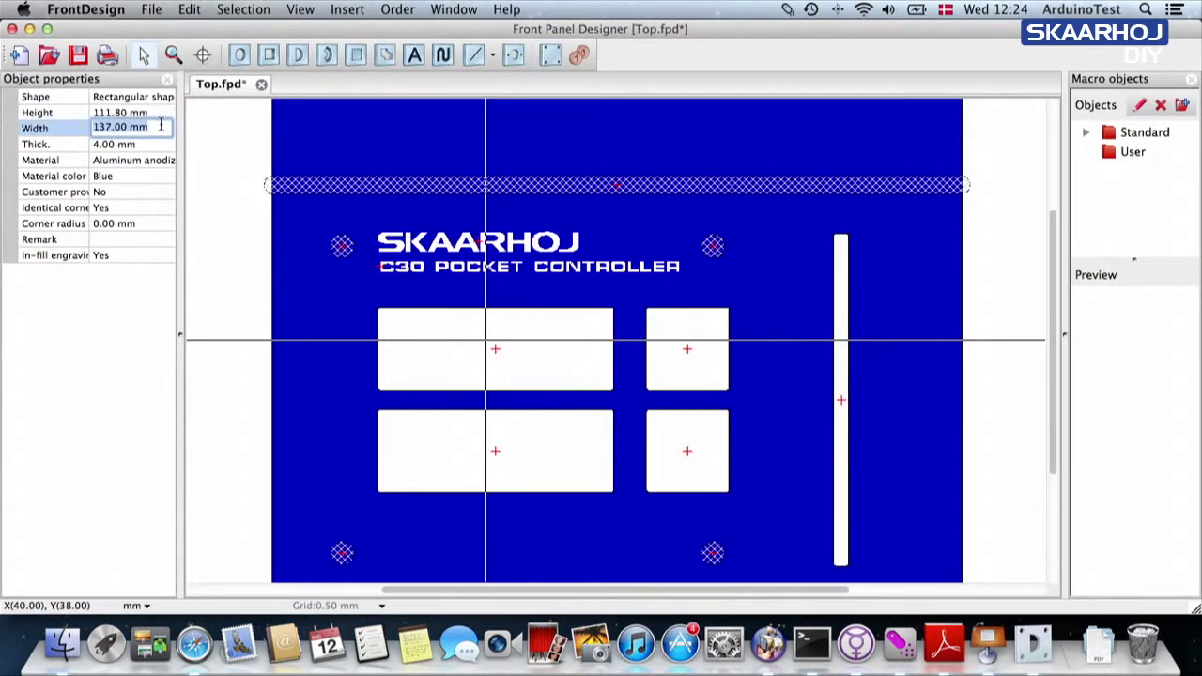
{"action": "type", "text": "202"}
{"action": "left_click", "coordinate": [150, 146]}
{"action": "key", "text": "super+Tab"}
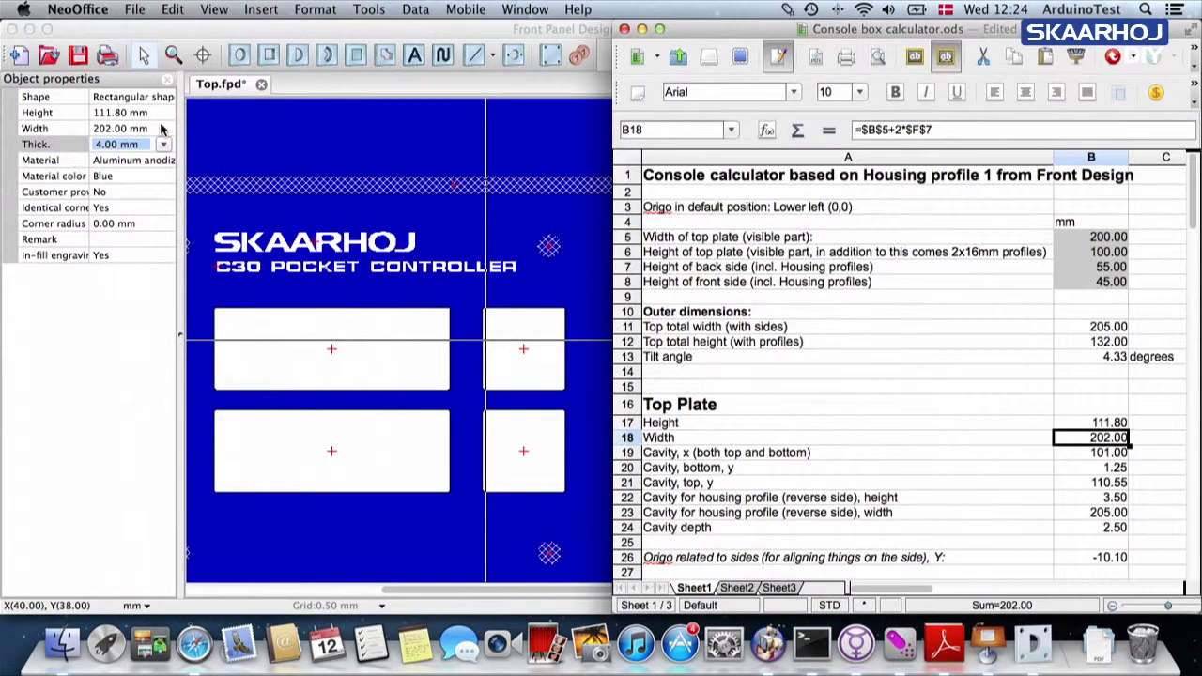
{"action": "key", "text": "super+Tab"}
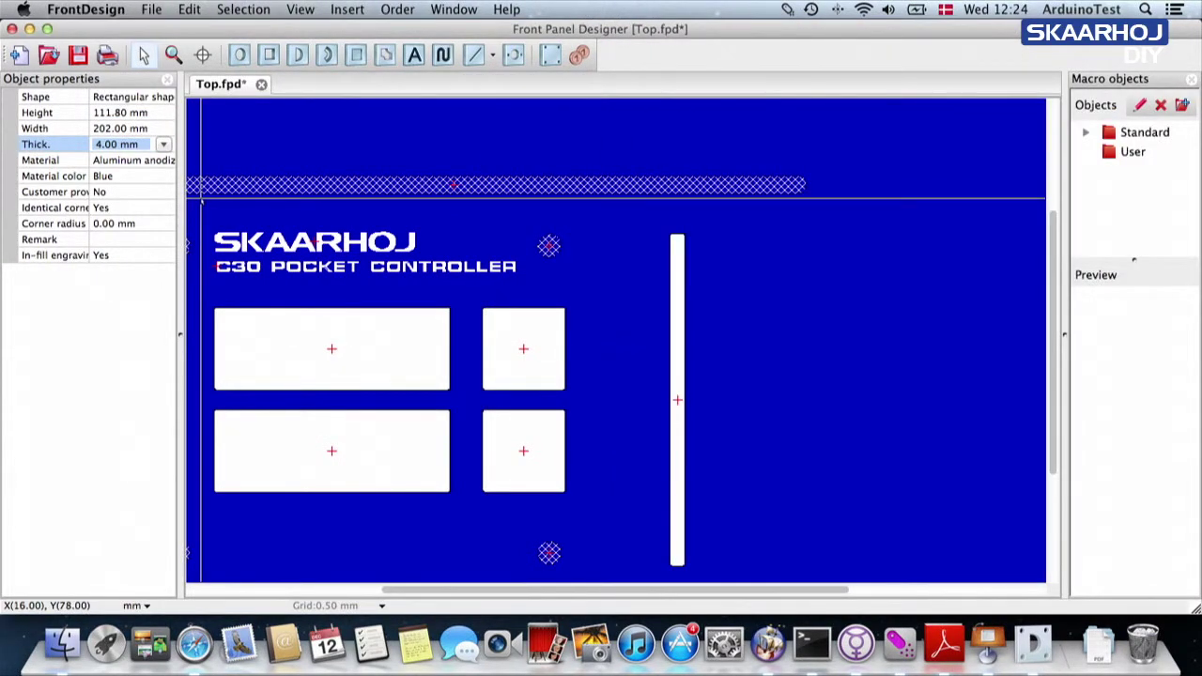
- Zoom out with the Zoom tool to show the whole resized plate
{"action": "key", "text": "super+Tab"}
{"action": "key", "text": "super+Tab"}
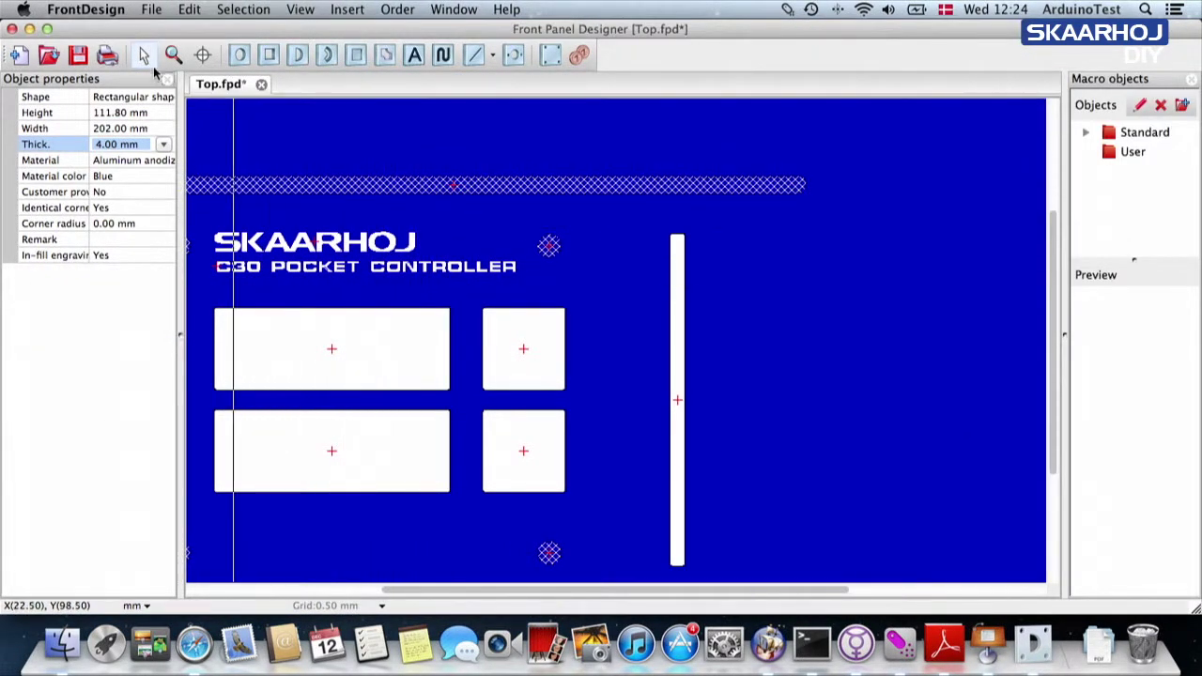
{"action": "right_click", "coordinate": [319, 161]}
{"action": "left_click", "coordinate": [376, 144]}
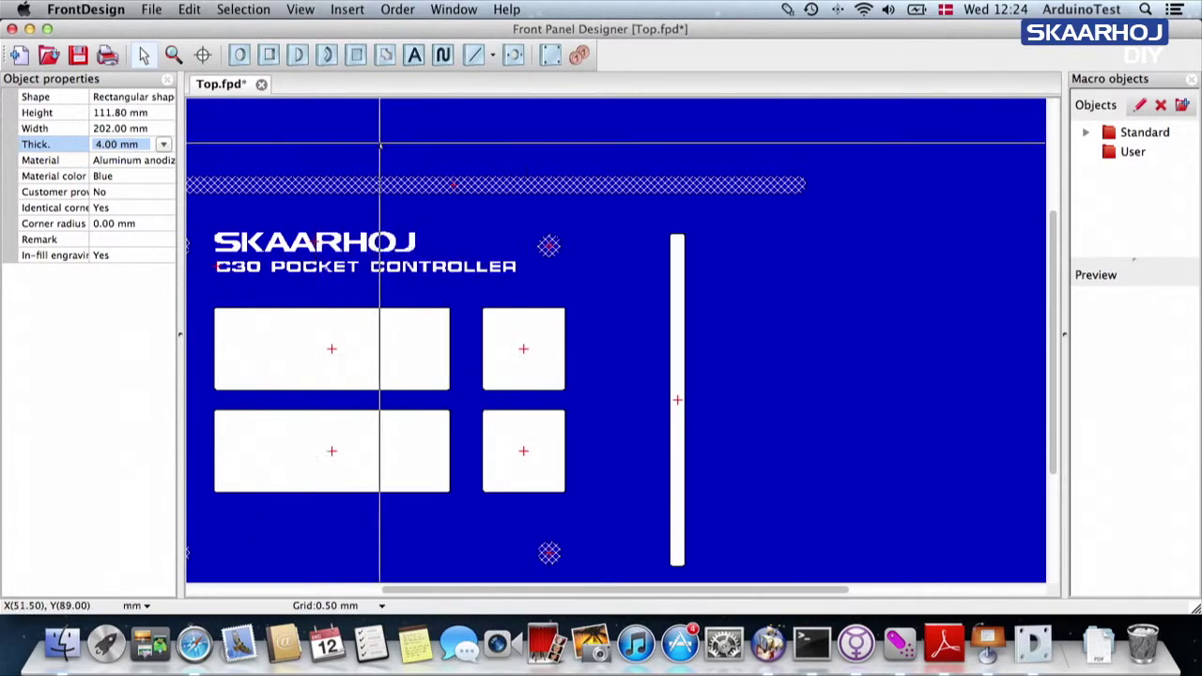
{"action": "right_click", "coordinate": [383, 143]}
{"action": "key", "text": "Escape"}
{"action": "key", "text": "z"}
{"action": "left_click_drag", "start_coordinate": [265, 193], "coordinate": [807, 514]}
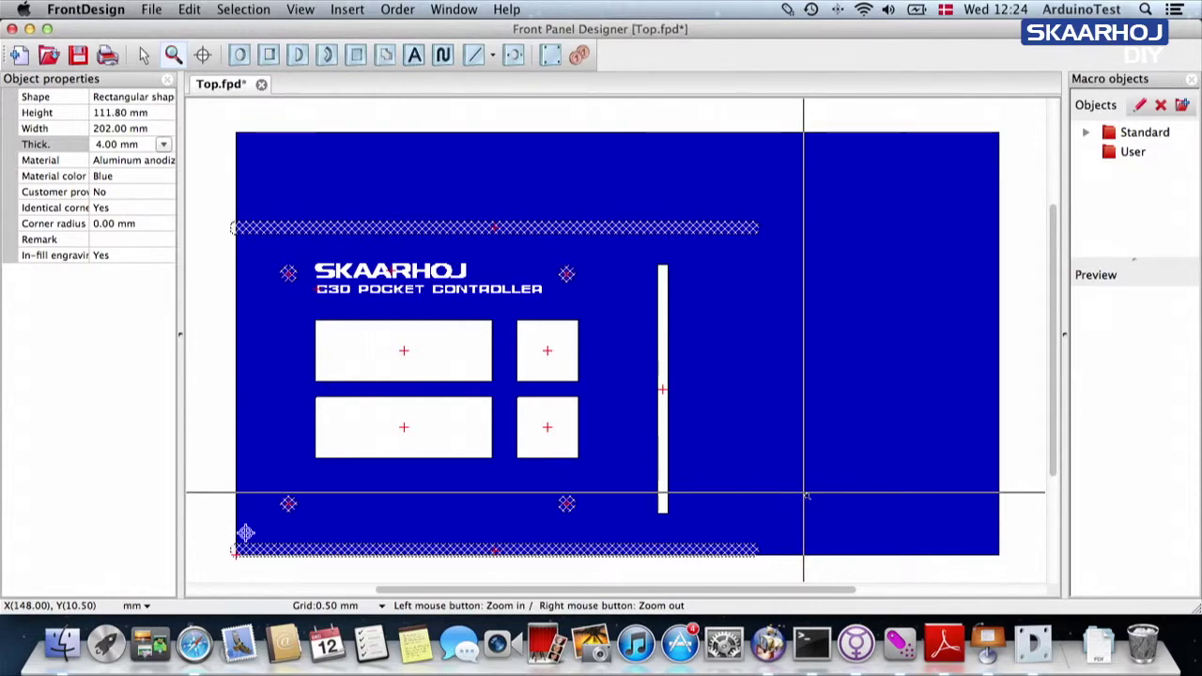
- Inspect both housing-profile cavities' properties and compare with the spreadsheet's cavity x row
{"action": "left_click", "coordinate": [144, 57]}
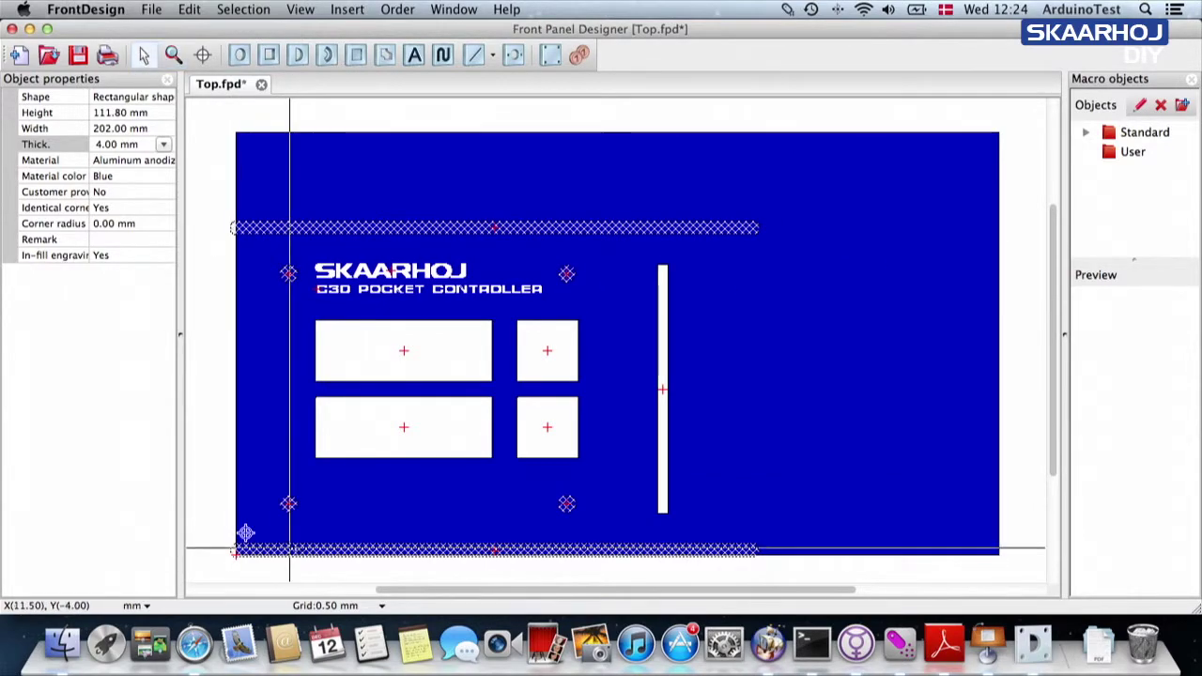
{"action": "left_click", "coordinate": [350, 546]}
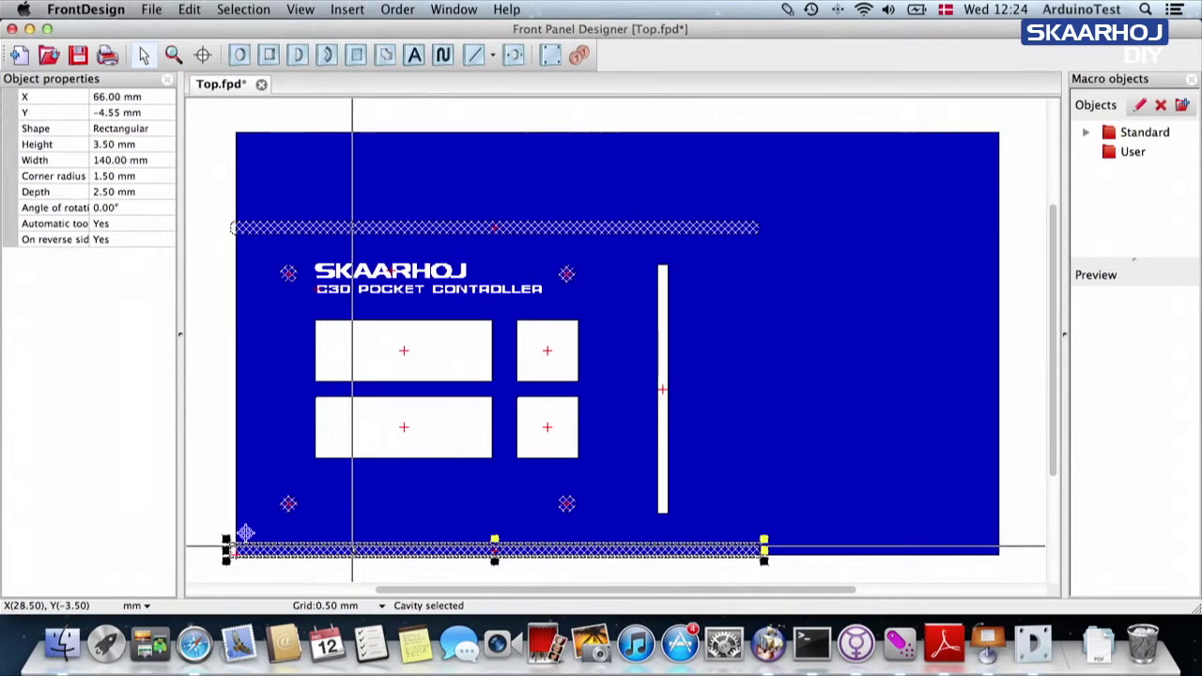
{"action": "left_click", "coordinate": [389, 227]}
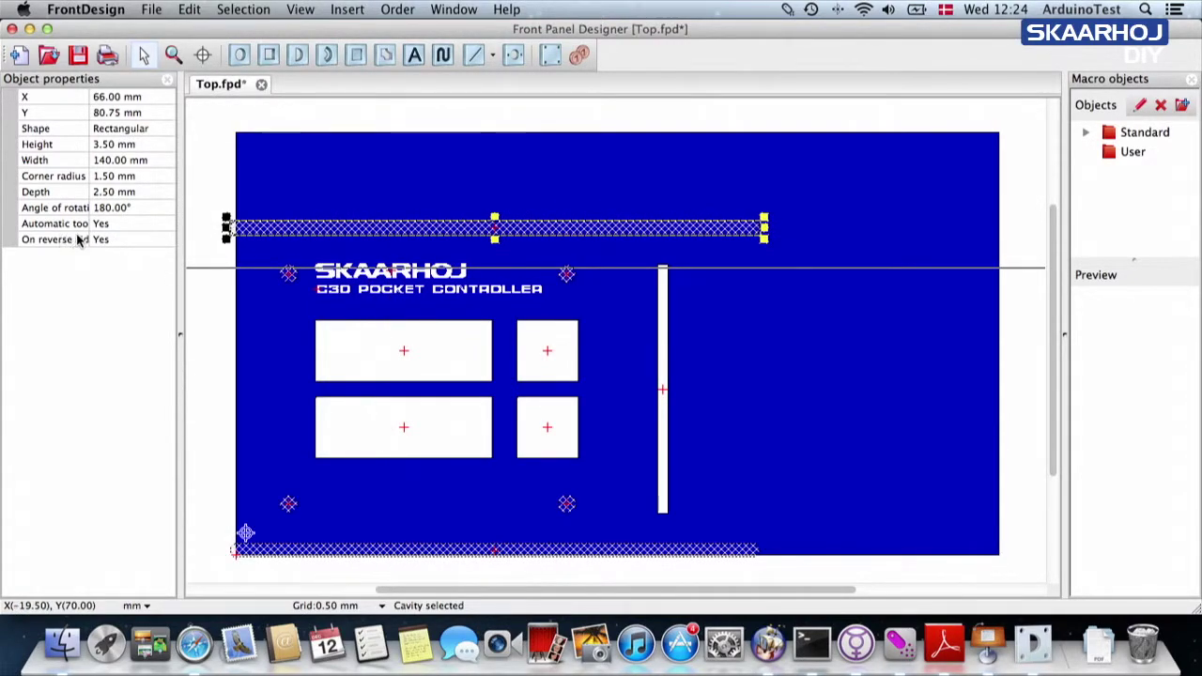
{"action": "left_click", "coordinate": [124, 239]}
{"action": "key", "text": "super+Tab"}
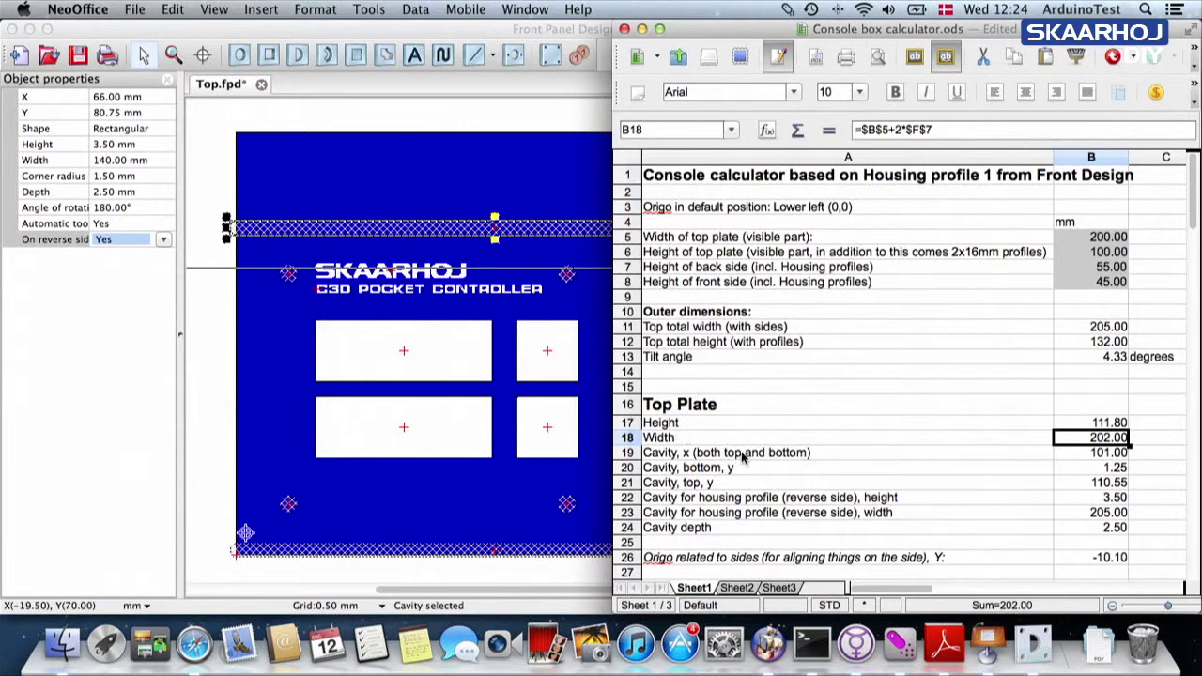
{"action": "left_click", "coordinate": [697, 455]}
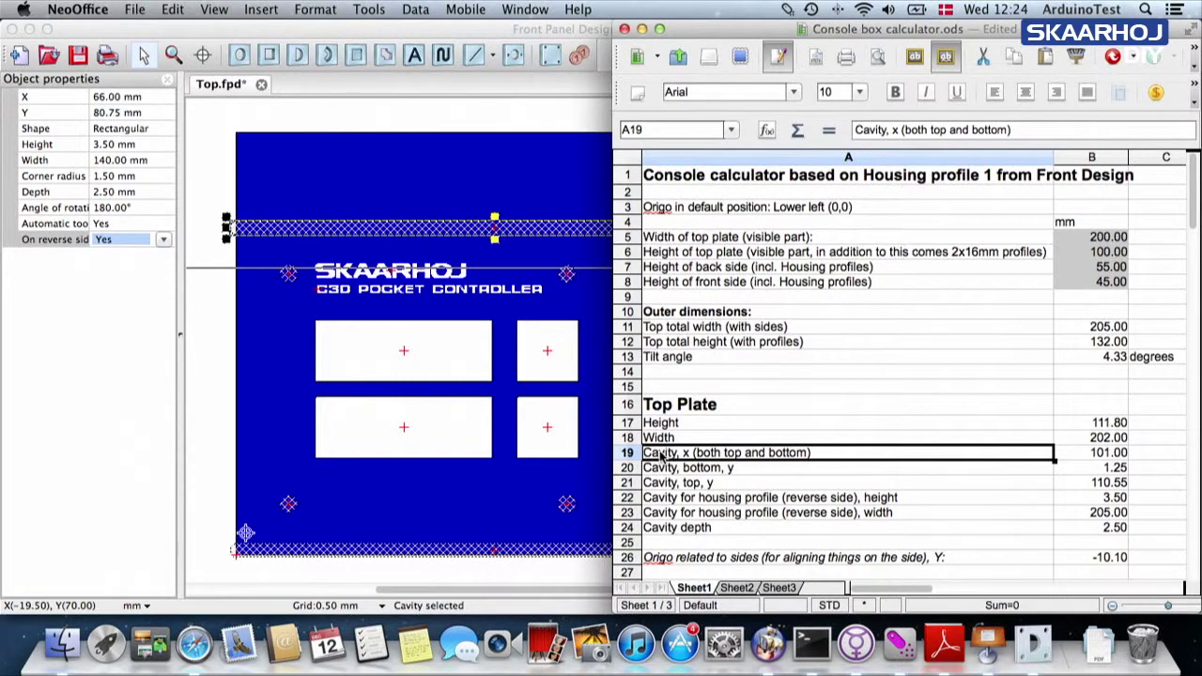
- Read the spreadsheet's note on the default origin position
{"action": "left_click", "coordinate": [514, 552]}
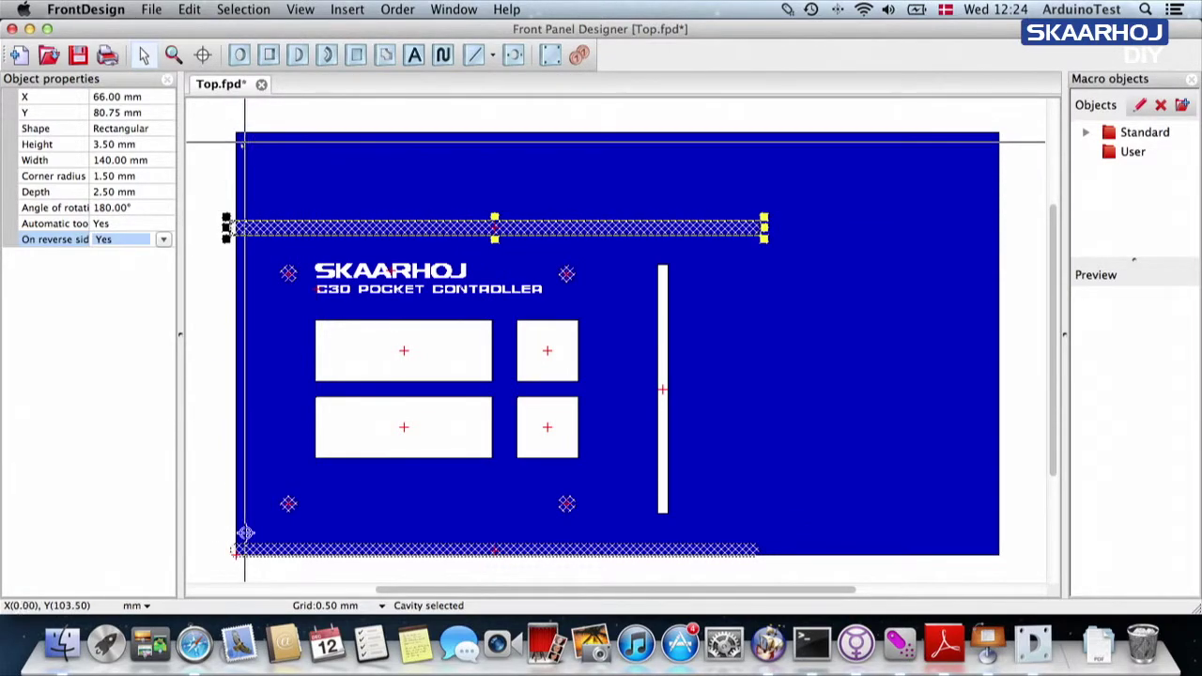
{"action": "key", "text": "super+Tab"}
{"action": "key", "text": "super+Tab"}
{"action": "key", "text": "super+Tab"}
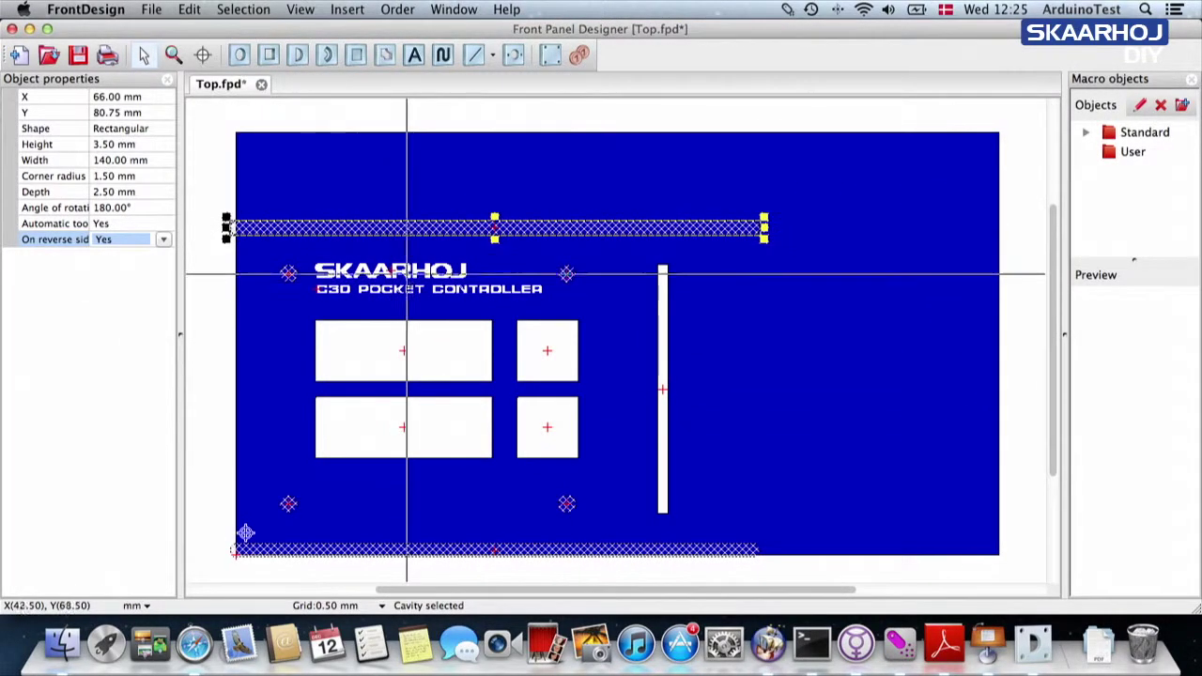
{"action": "key", "text": "super+Tab"}
{"action": "key", "text": "super+Tab"}
{"action": "key", "text": "super+Tab"}
{"action": "key", "text": "super+Tab"}
{"action": "key", "text": "super+Tab"}
{"action": "key", "text": "super+Tab"}
{"action": "key", "text": "super+Tab"}
{"action": "key", "text": "super+Tab"}
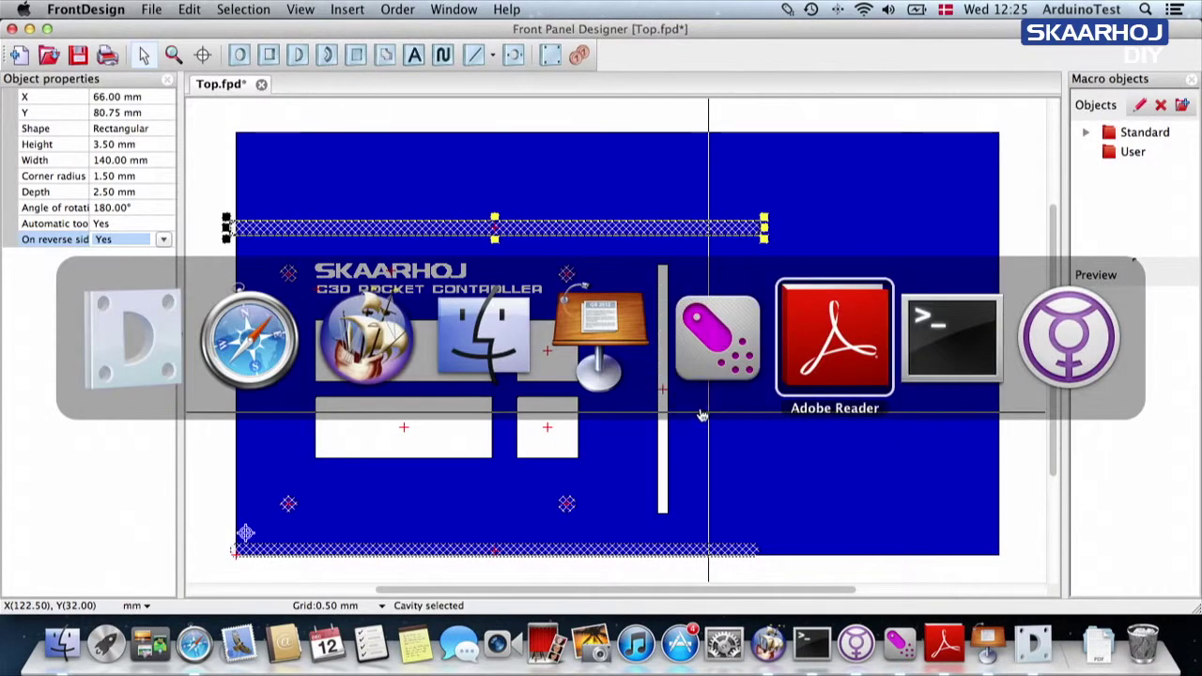
{"action": "left_click", "coordinate": [364, 338]}
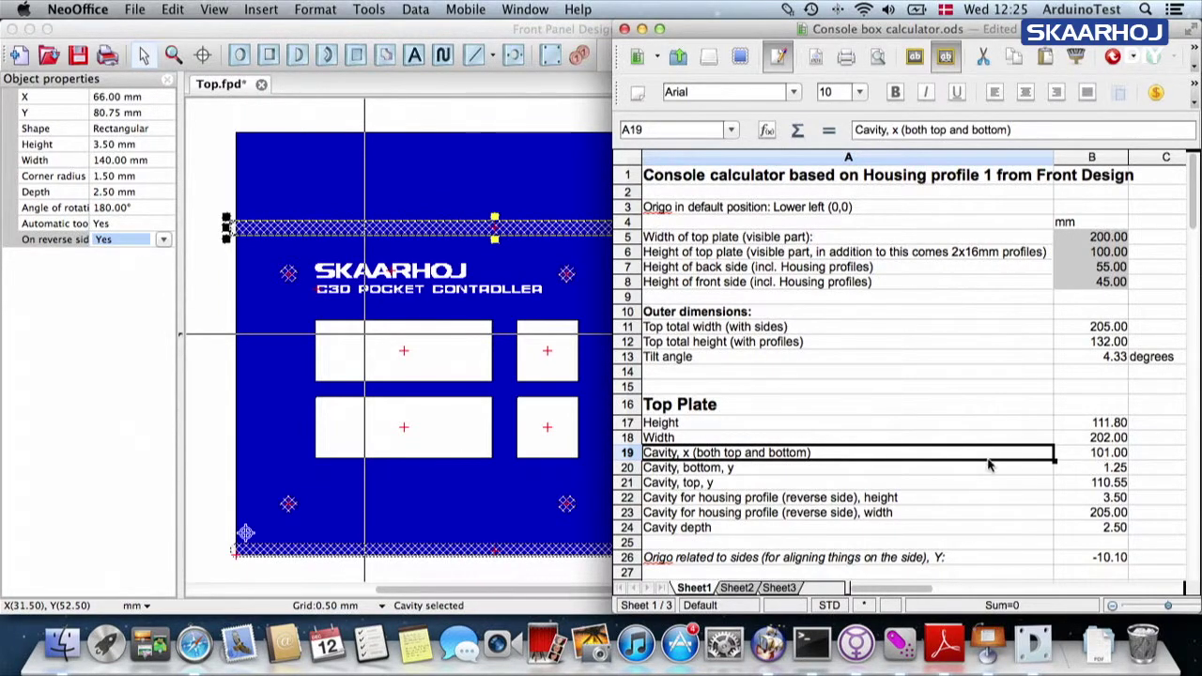
{"action": "left_click", "coordinate": [699, 212]}
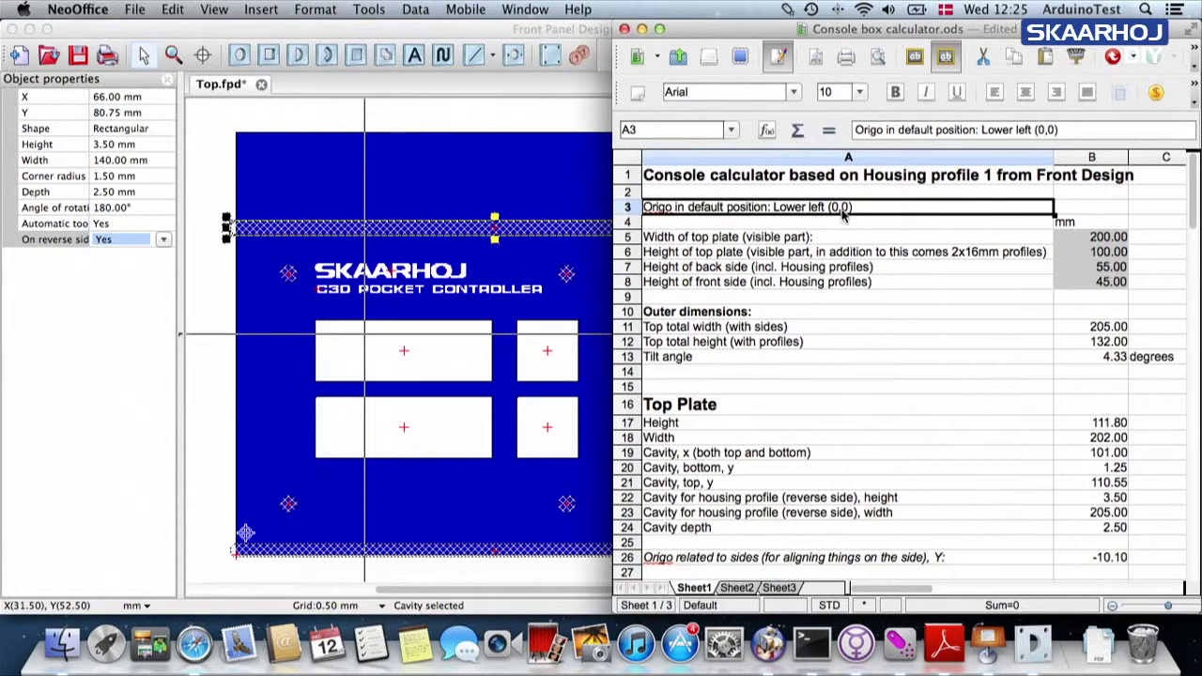
{"action": "left_click", "coordinate": [214, 419]}
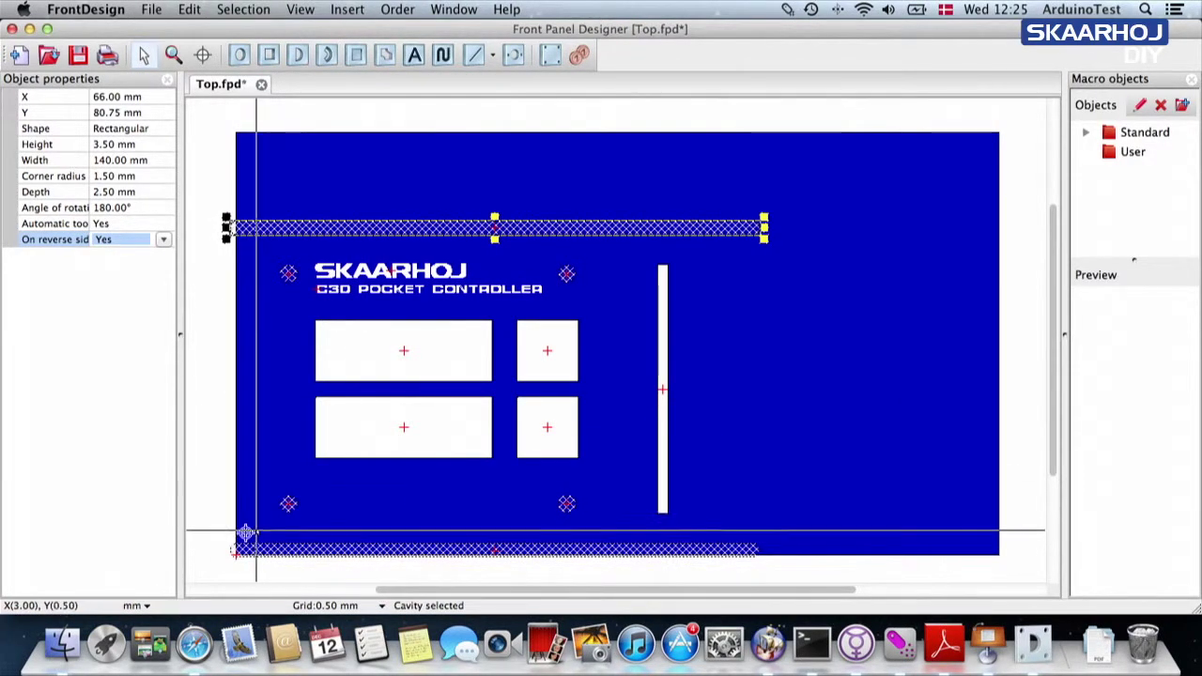
- Set the coordinate origin manually to X 0, Y 0 with the Set Origin tool
{"action": "left_click", "coordinate": [202, 54]}
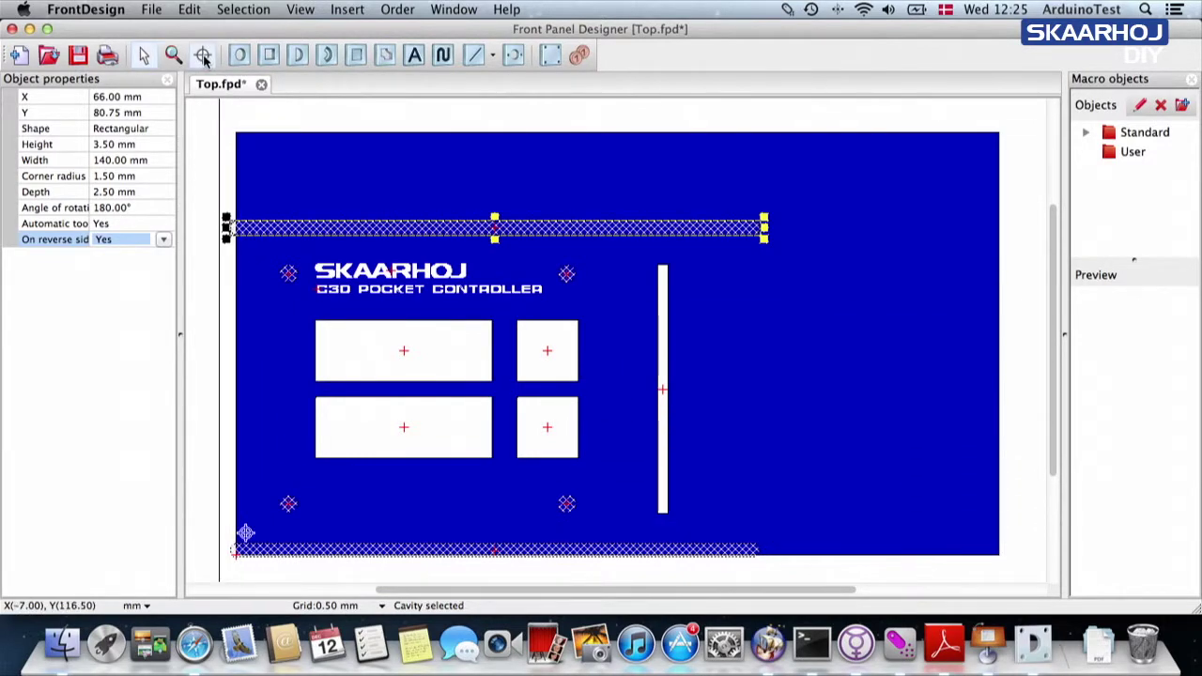
{"action": "left_click", "coordinate": [620, 56]}
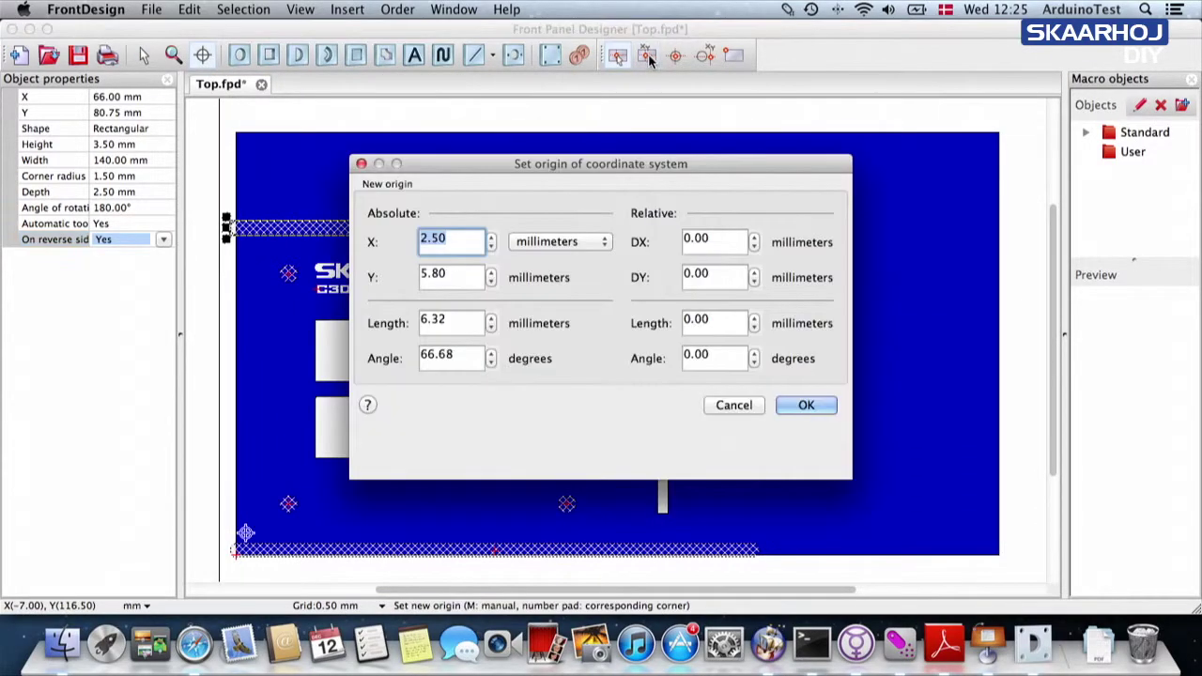
{"action": "type", "text": "0"}
{"action": "key", "text": "Tab"}
{"action": "type", "text": "0"}
{"action": "key", "text": "Tab"}
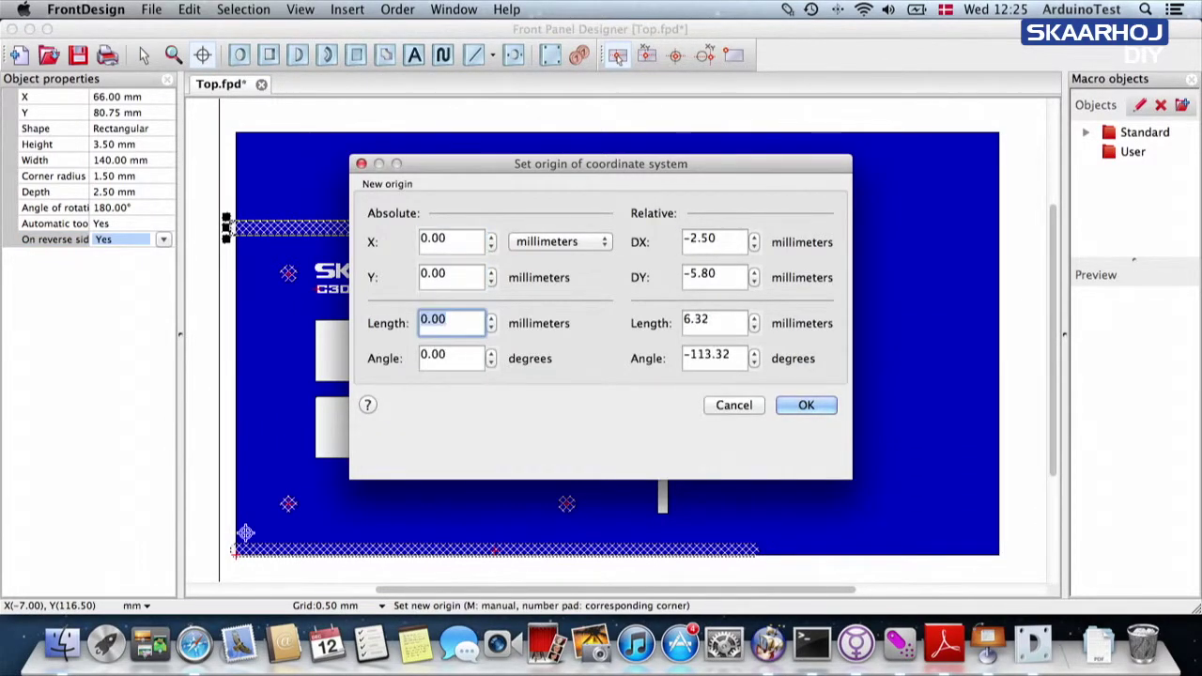
{"action": "key", "text": "Return"}
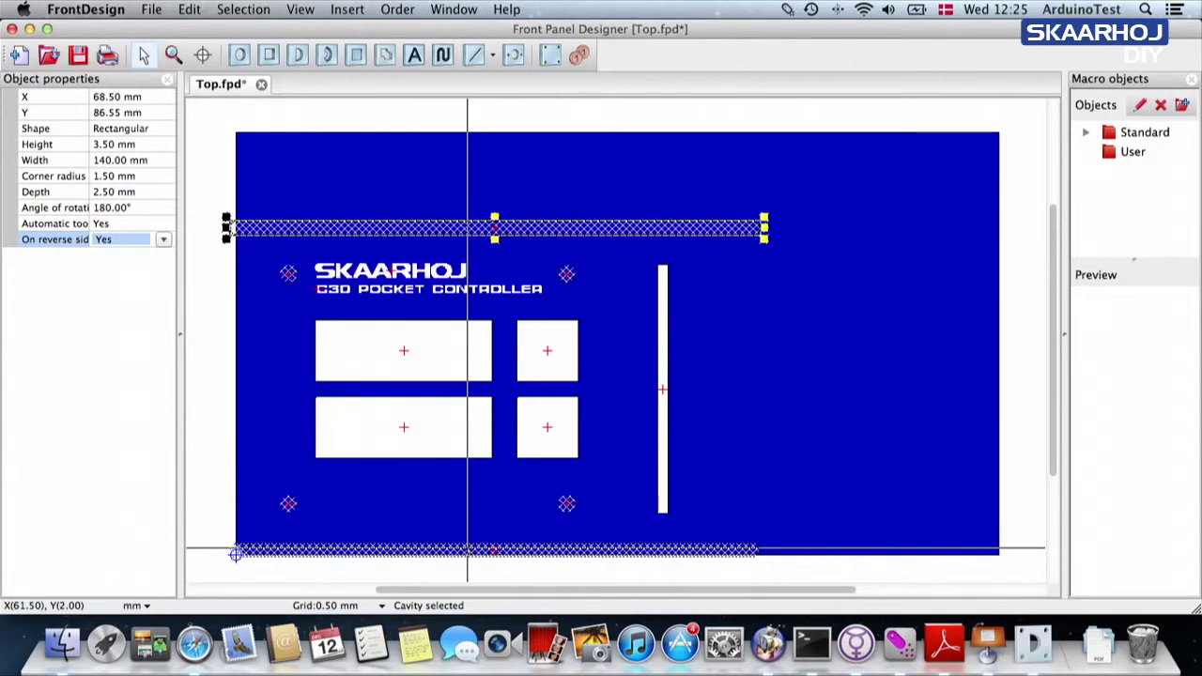
- Set both cavities' X position to 101.00 mm
{"action": "left_click", "coordinate": [467, 552], "text": "shift"}
{"action": "left_click", "coordinate": [150, 97]}
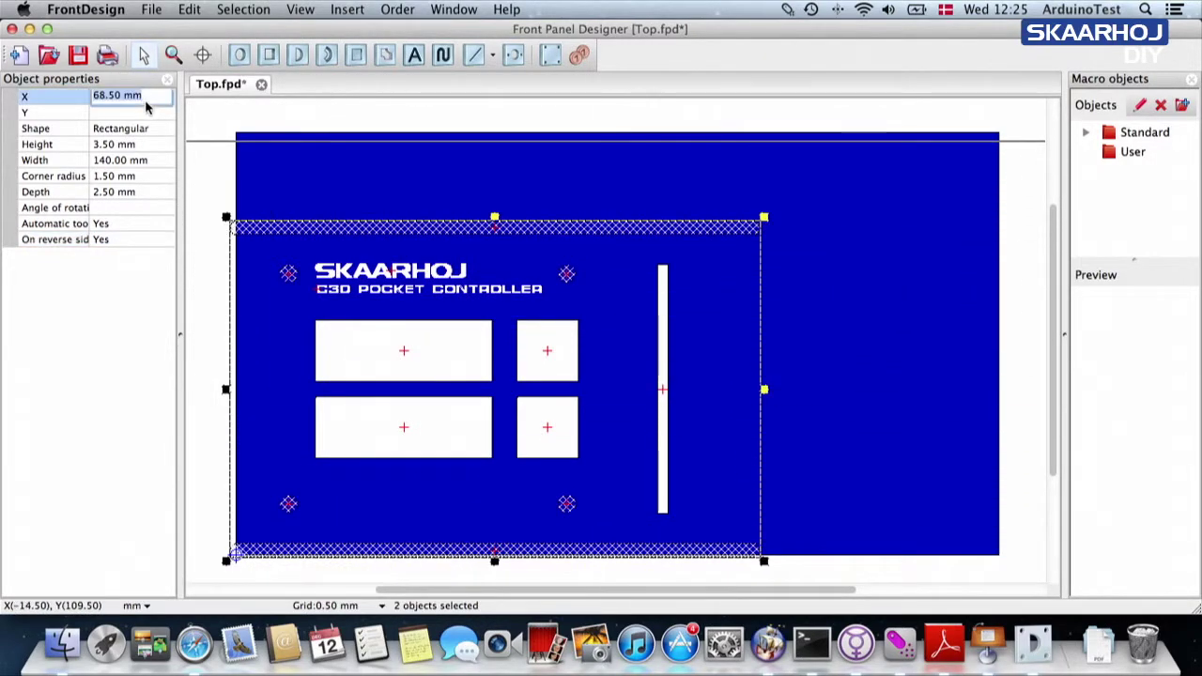
{"action": "type", "text": "100"}
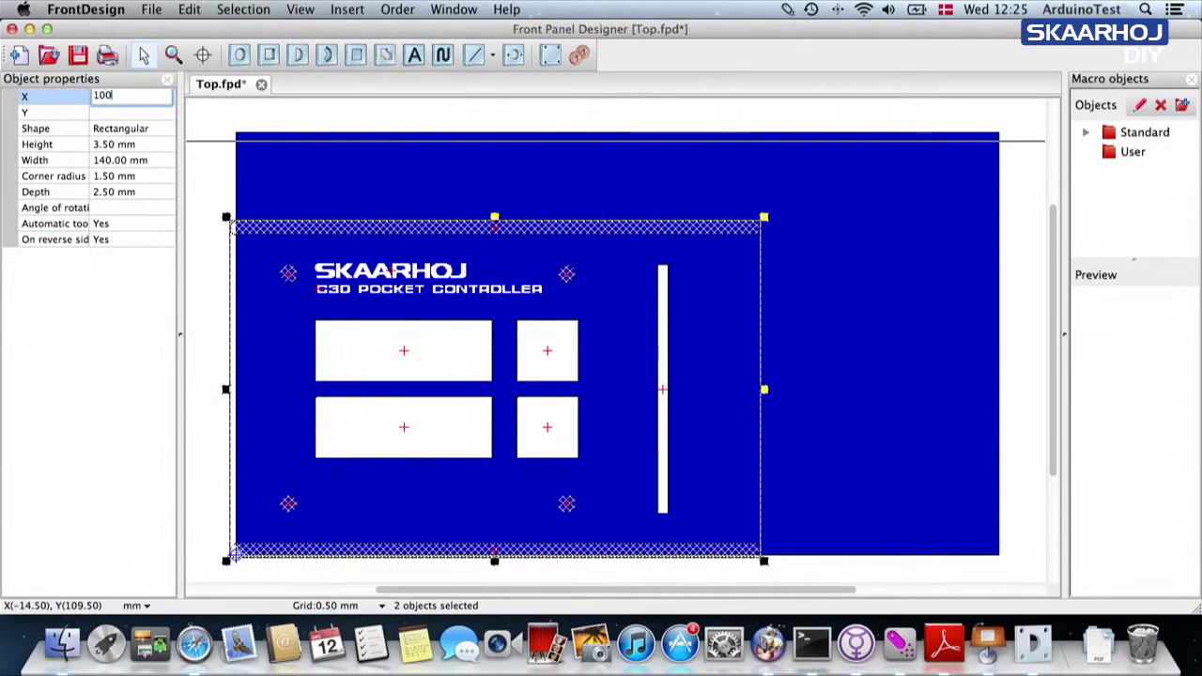
{"action": "key", "text": "BackSpace"}
{"action": "type", "text": "1"}
{"action": "key", "text": "super+Tab"}
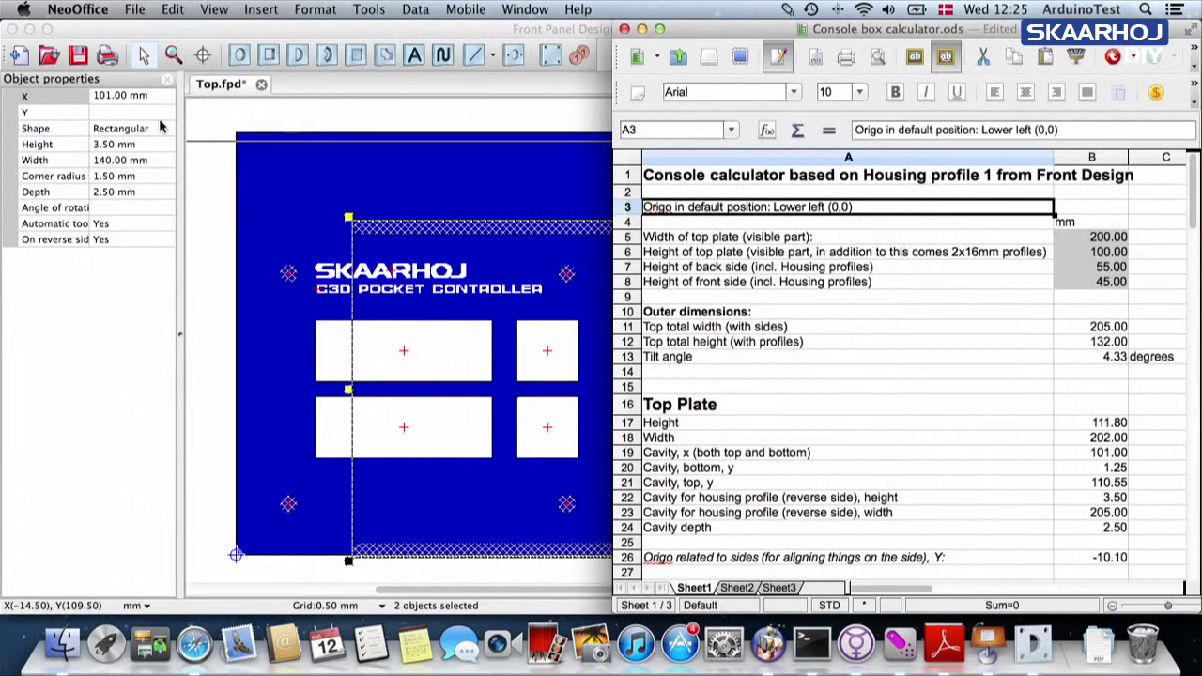
- Check the cavity x and 1.25 mm bottom y cells, then select the bottom cavity alone
{"action": "left_click", "coordinate": [1108, 457]}
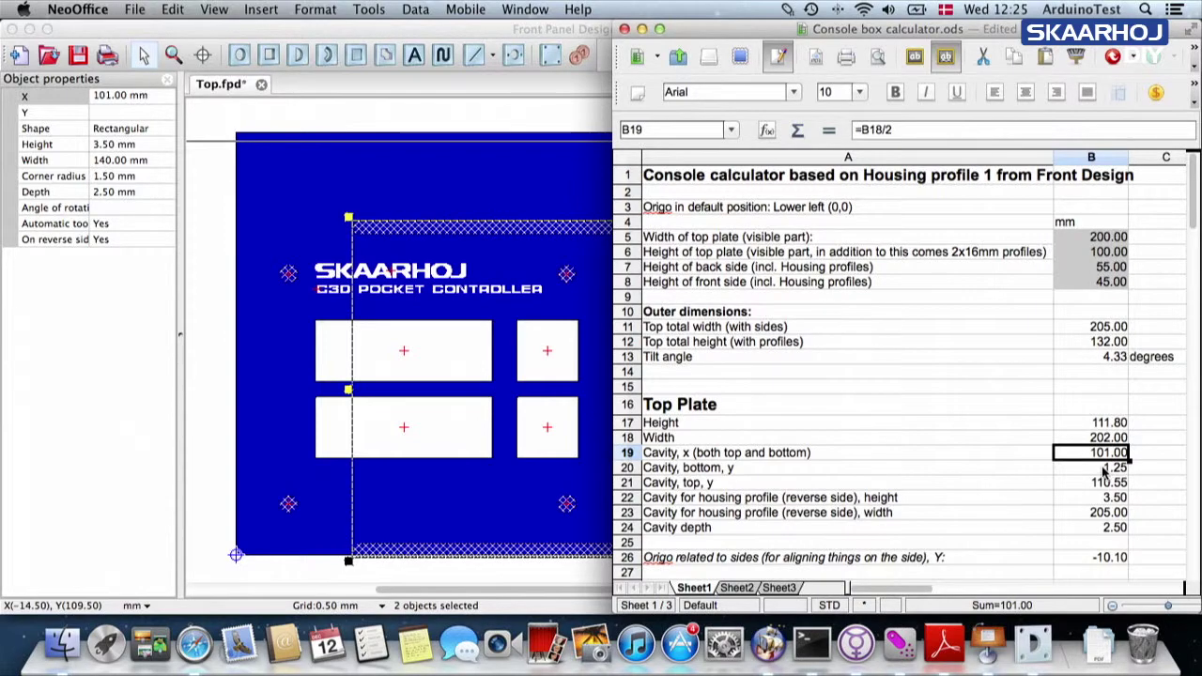
{"action": "key", "text": "super+Tab"}
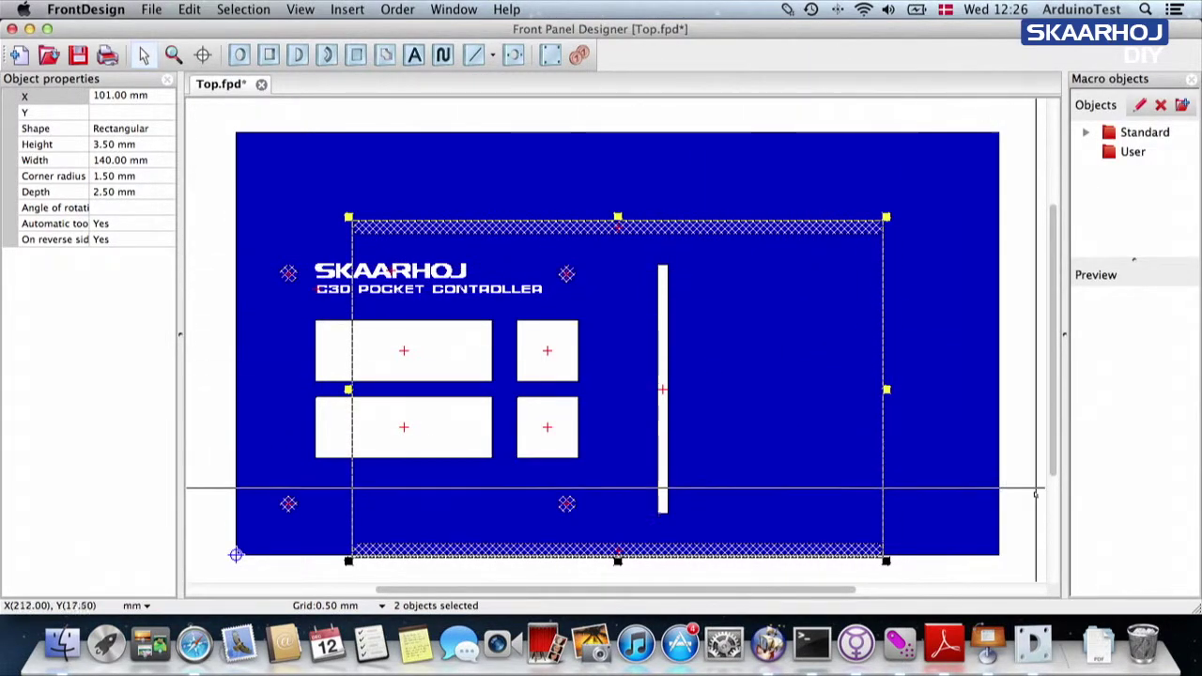
{"action": "key", "text": "super+Tab"}
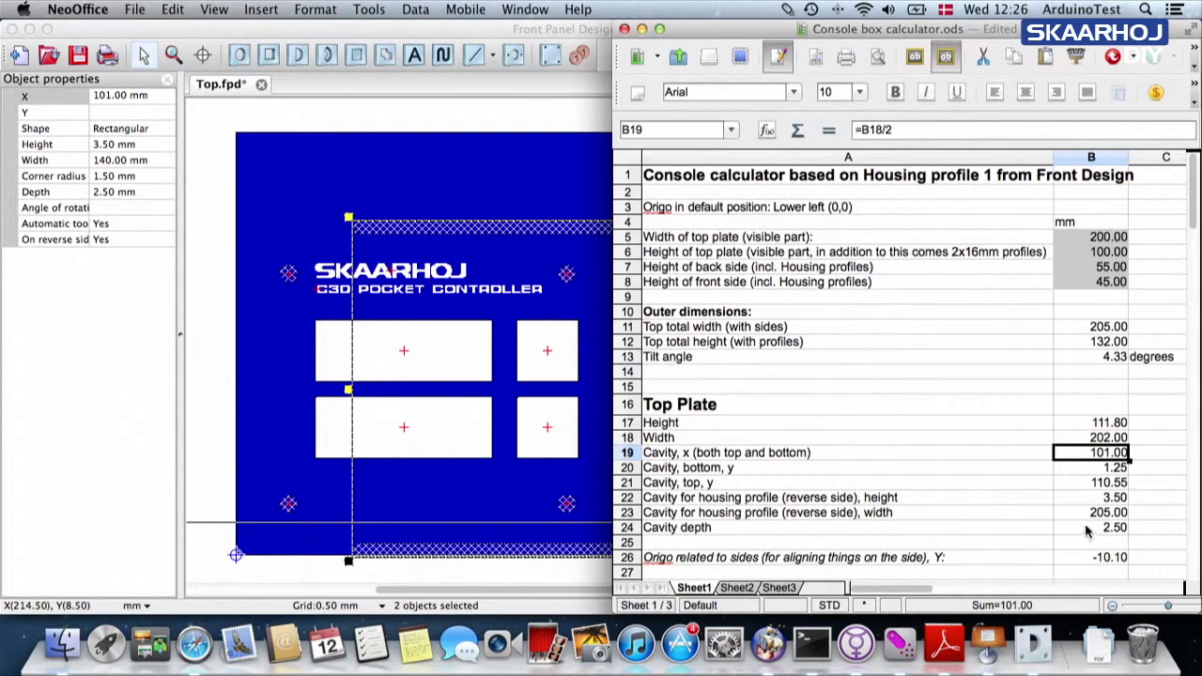
{"action": "left_click", "coordinate": [735, 467]}
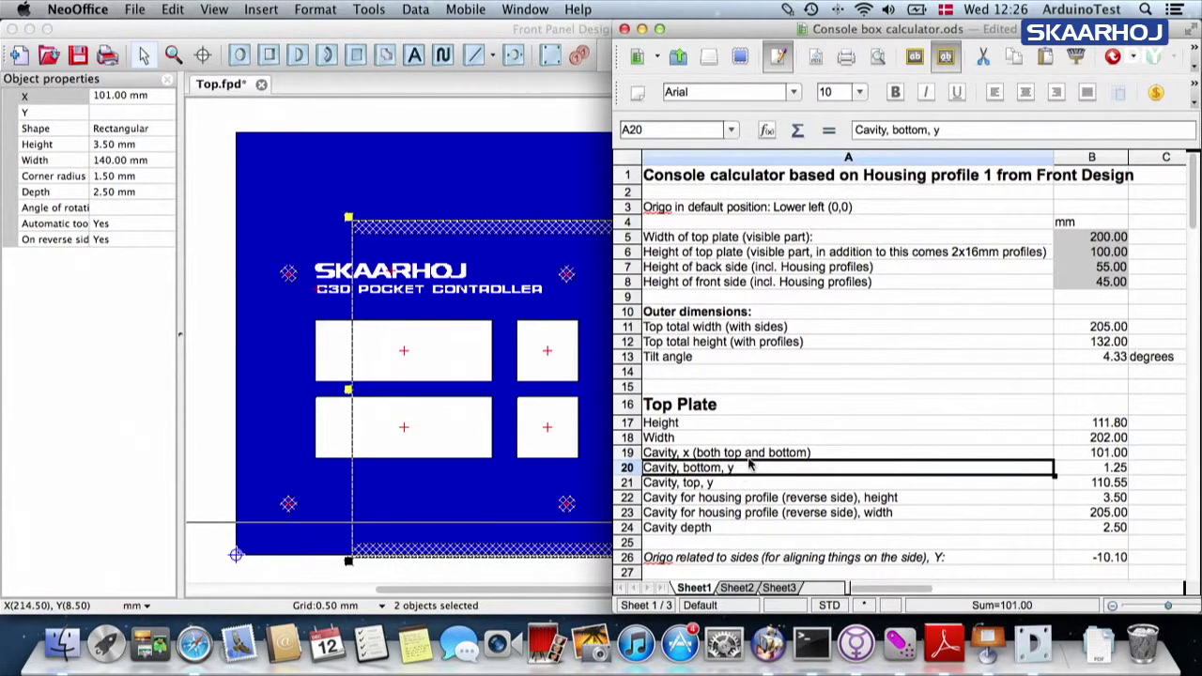
{"action": "left_click", "coordinate": [1095, 468]}
{"action": "key", "text": "super+Tab"}
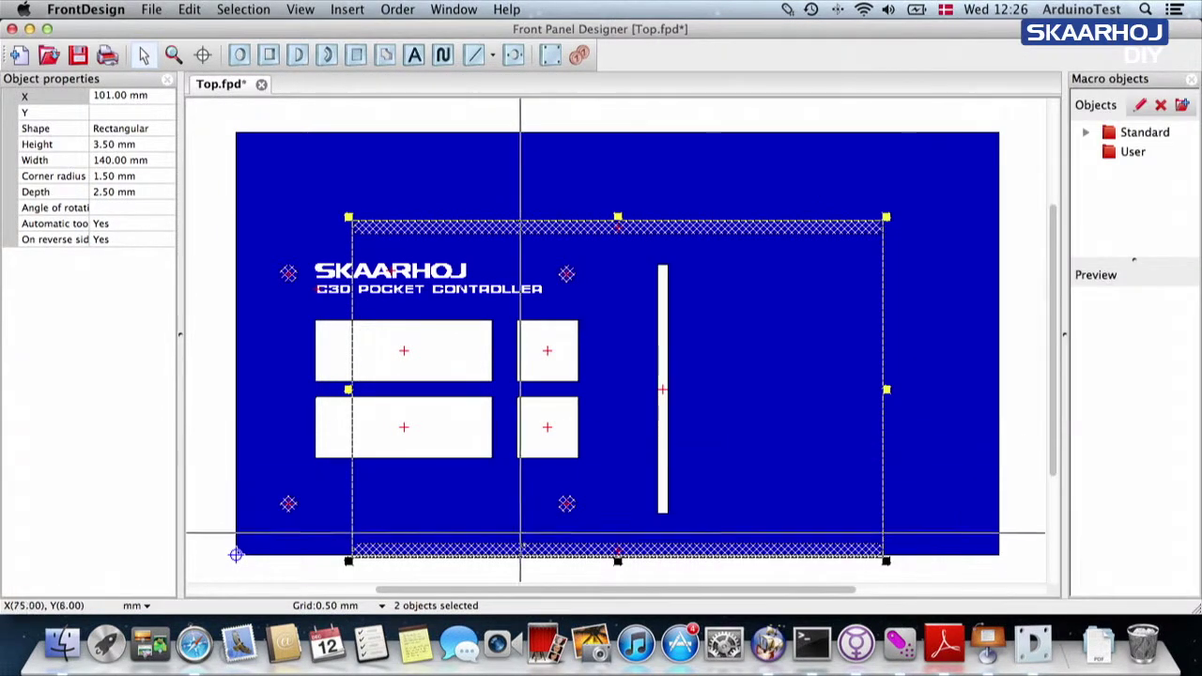
{"action": "left_click", "coordinate": [532, 526]}
{"action": "left_click", "coordinate": [537, 548]}
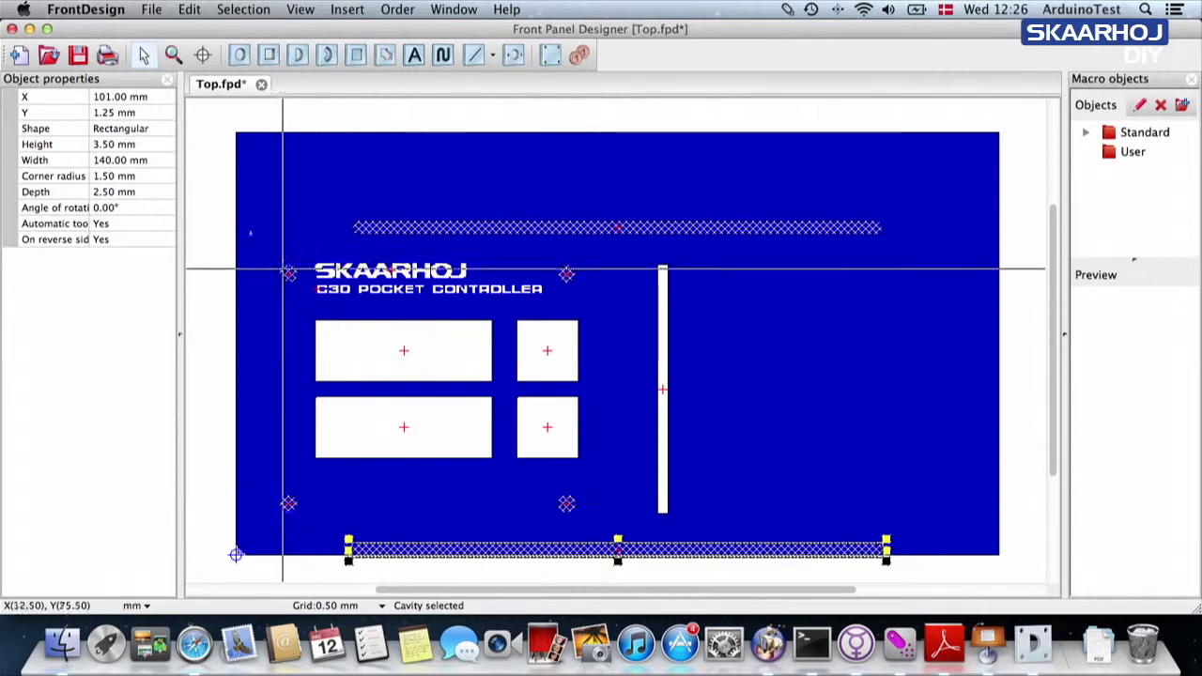
- Look up B21 and set the top cavity's Y position to 110.55 mm
{"action": "double_click", "coordinate": [127, 112]}
{"action": "key", "text": "super+Tab"}
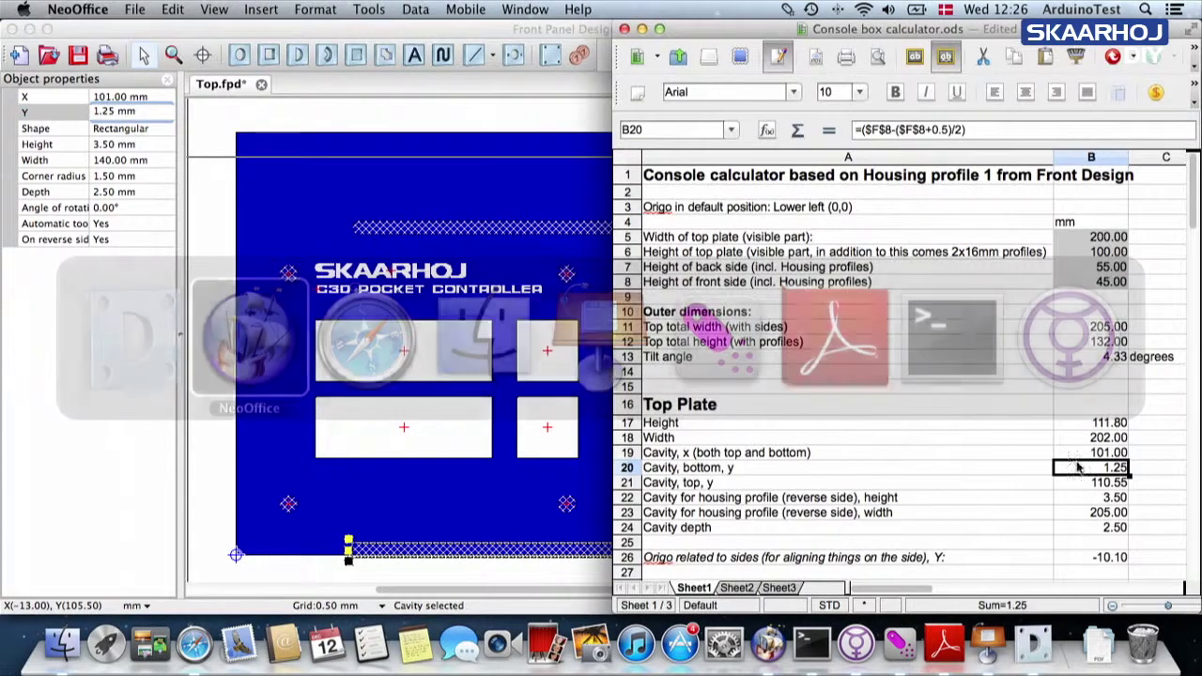
{"action": "left_click", "coordinate": [1103, 482]}
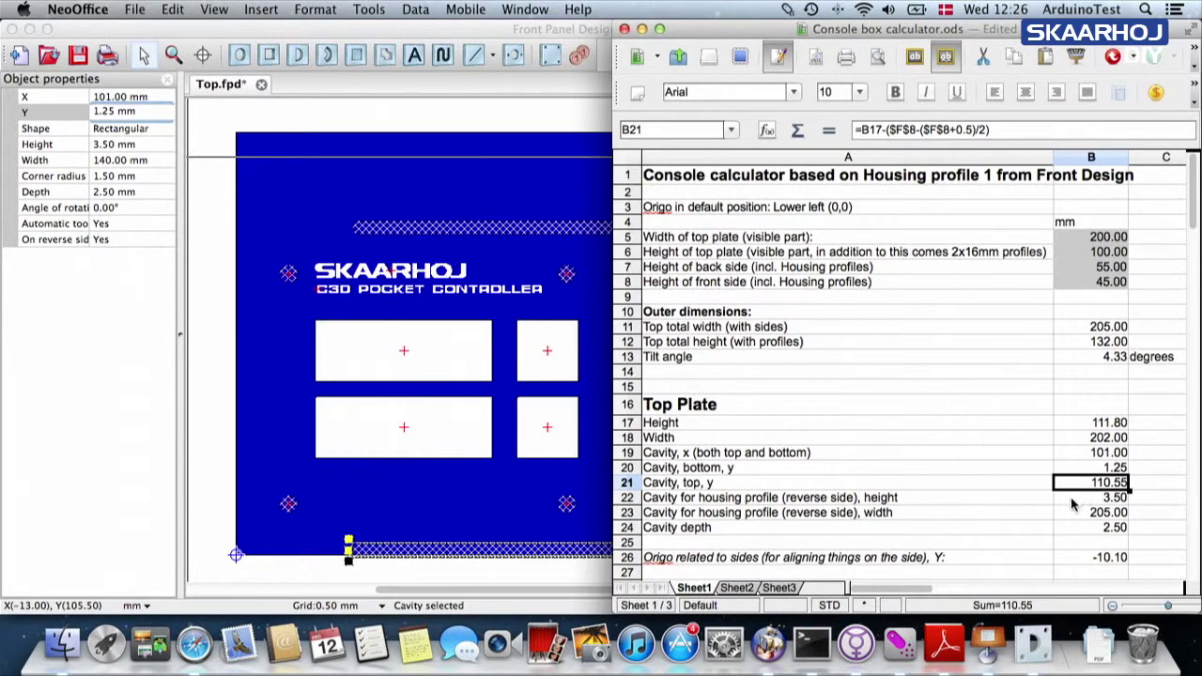
{"action": "key", "text": "super+Tab"}
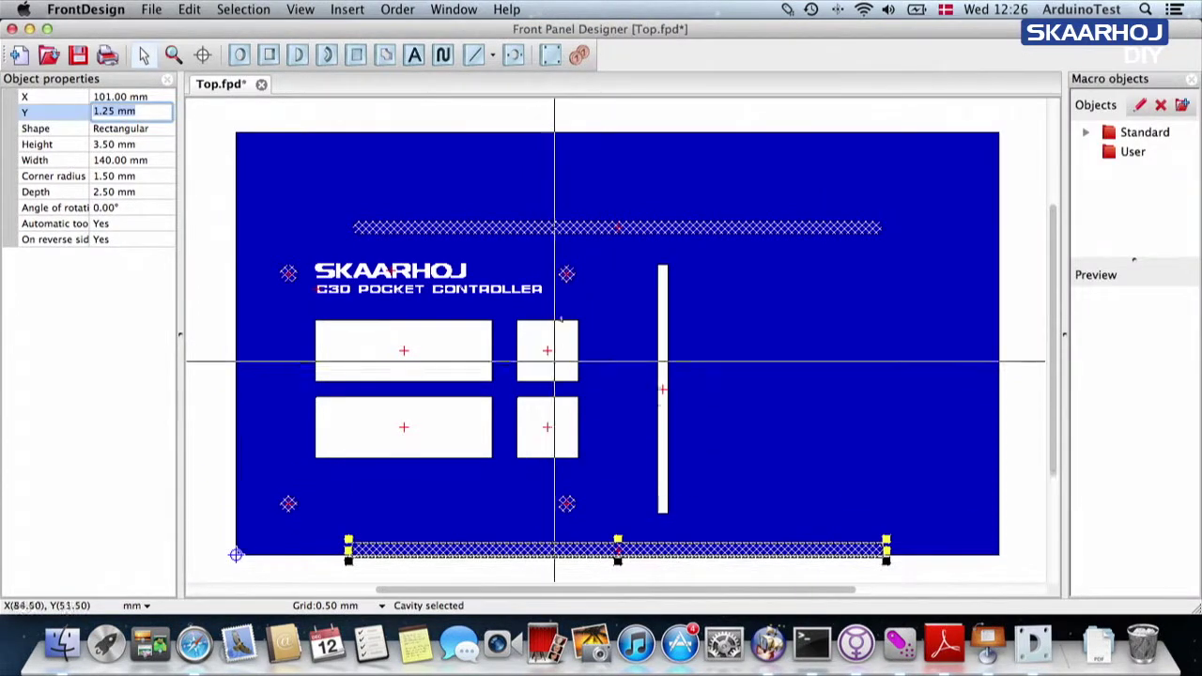
{"action": "type", "text": "110.55"}
{"action": "key", "text": "Return"}
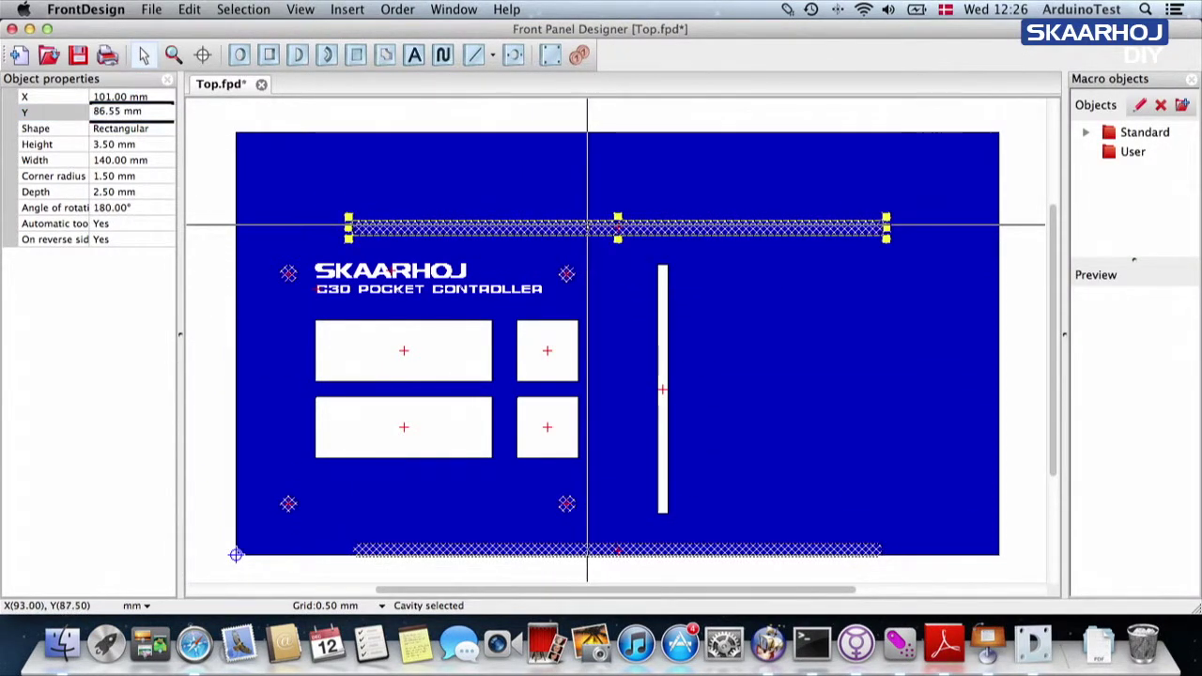
{"action": "left_click", "coordinate": [136, 111]}
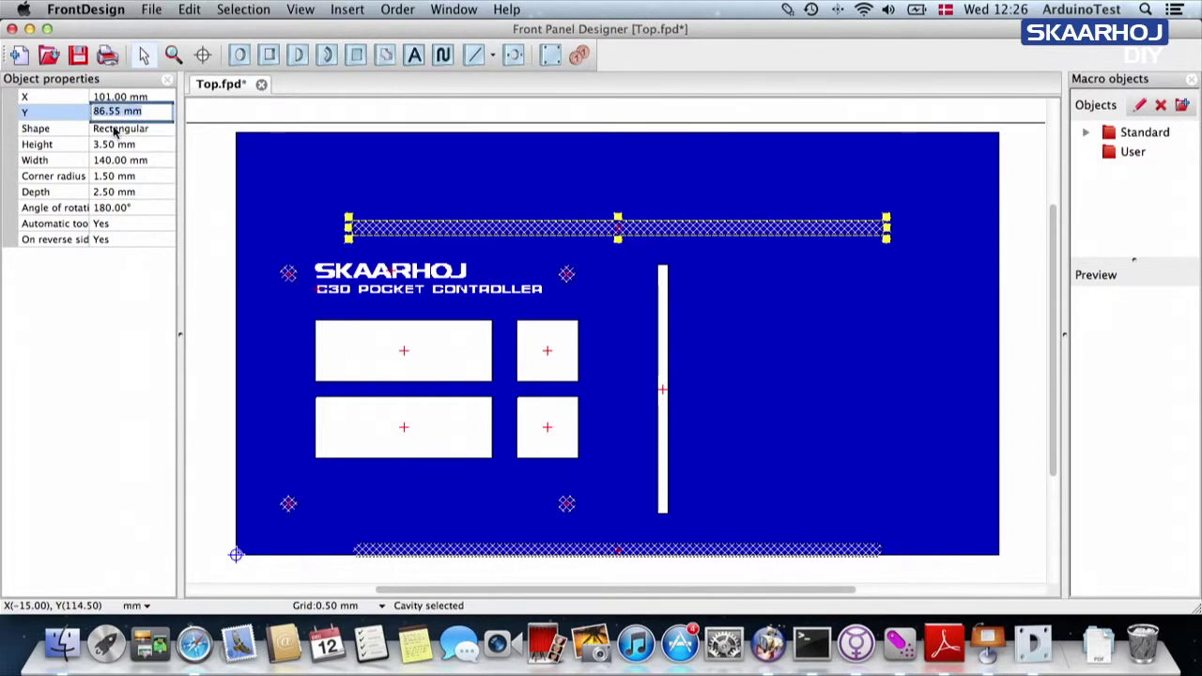
{"action": "type", "text": "1"}
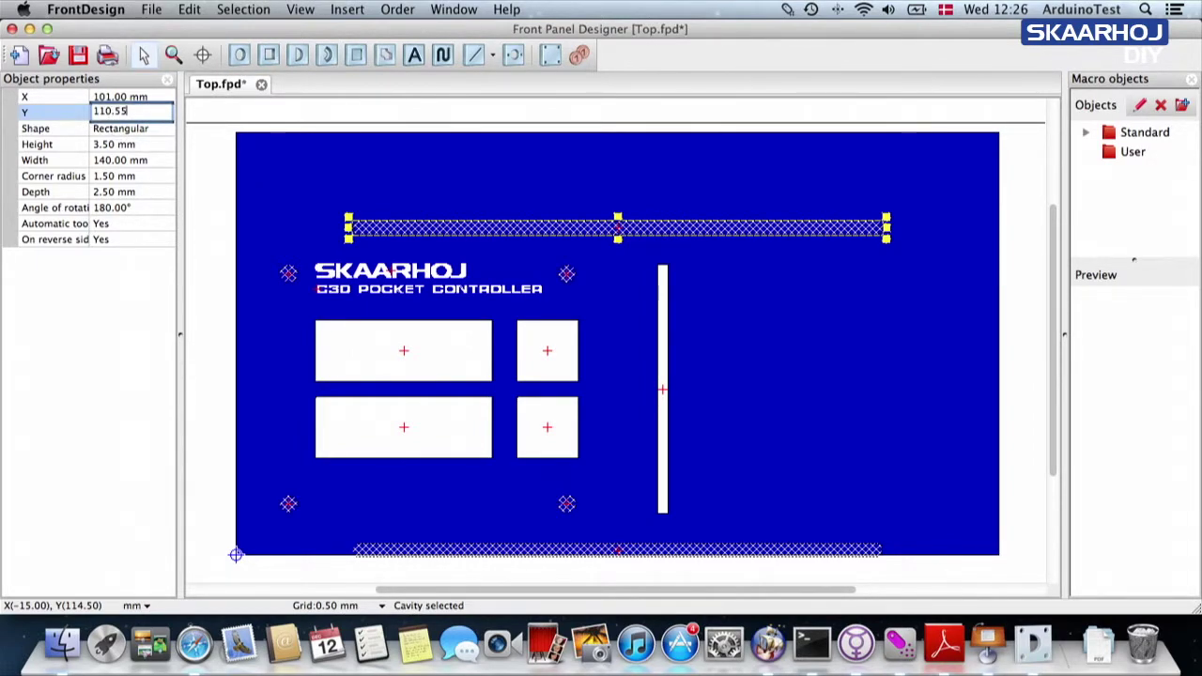
{"action": "type", "text": "10.55"}
{"action": "key", "text": "Return"}
{"action": "key", "text": "super+Tab"}
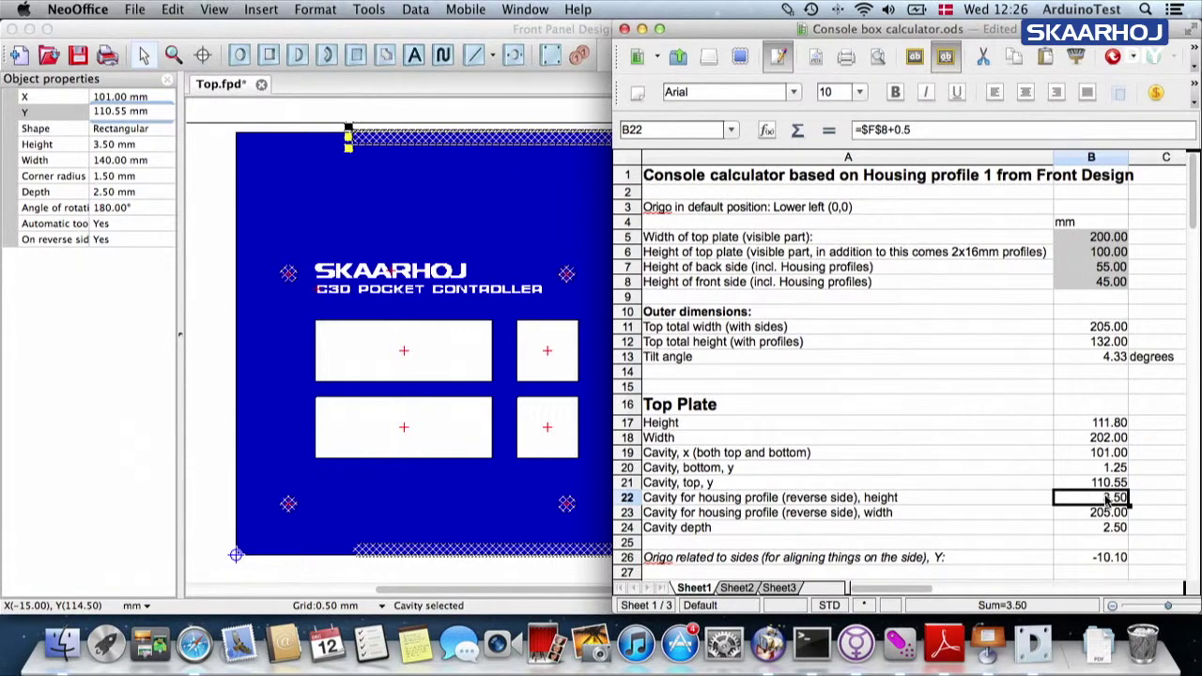
- Select both housing-profile cavities and set their Width to 205 mm
{"action": "left_click", "coordinate": [421, 311]}
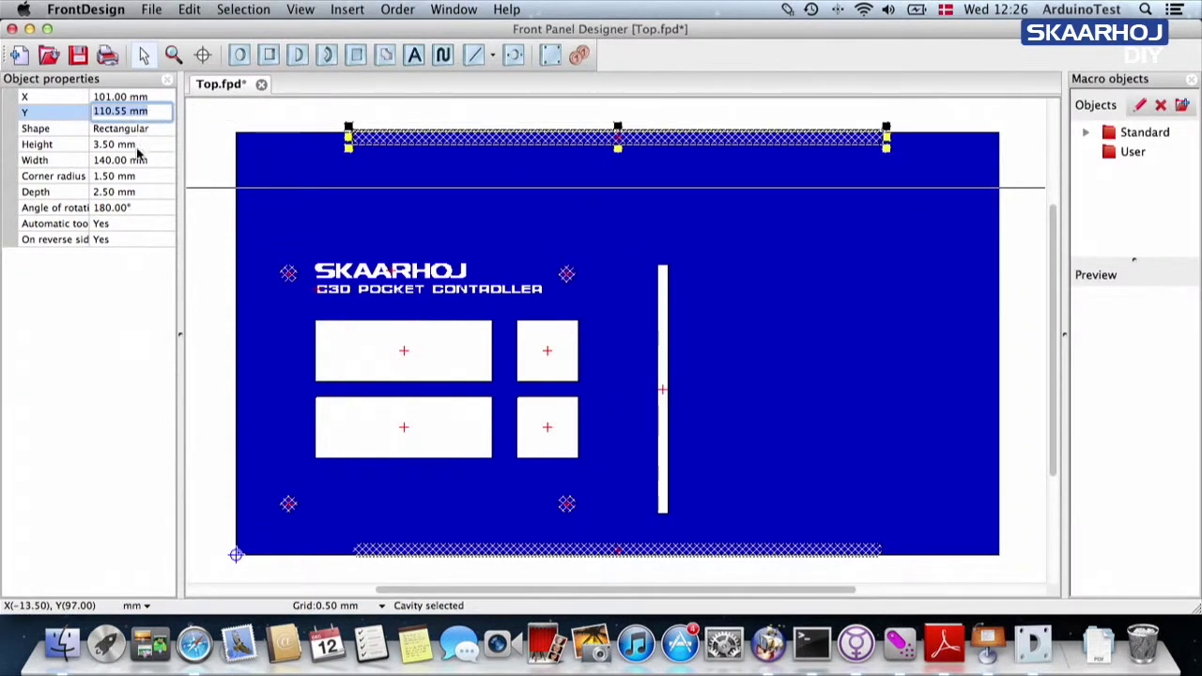
{"action": "left_click", "coordinate": [462, 549], "text": "shift"}
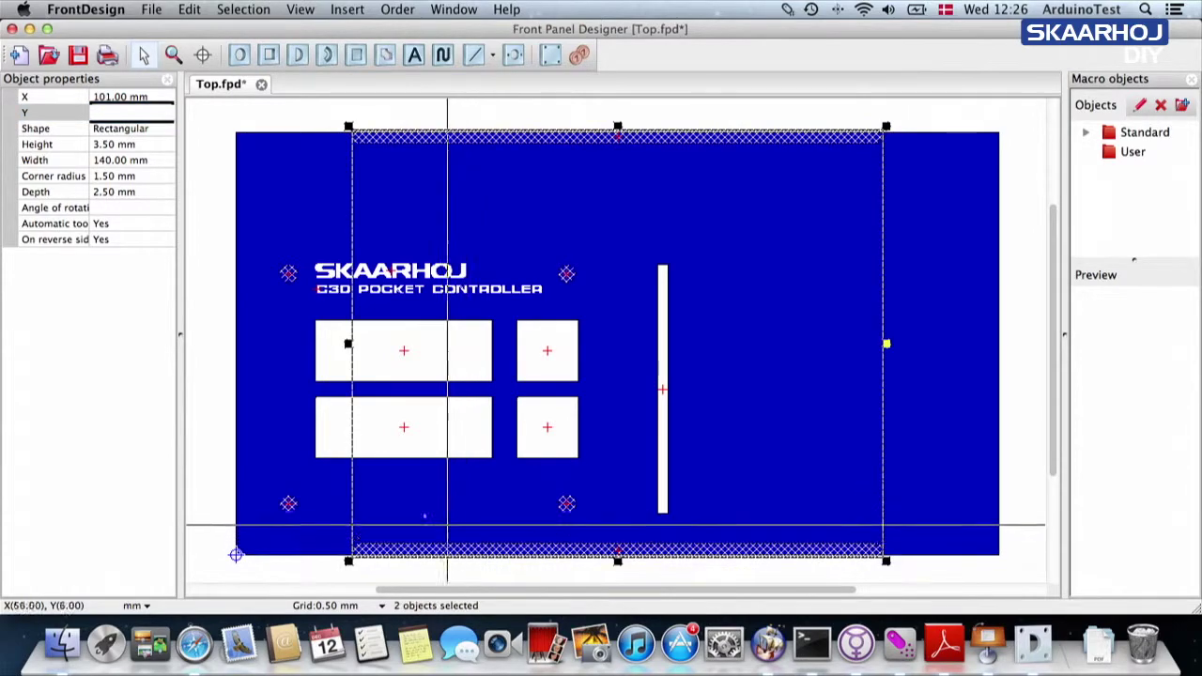
{"action": "left_click", "coordinate": [121, 145]}
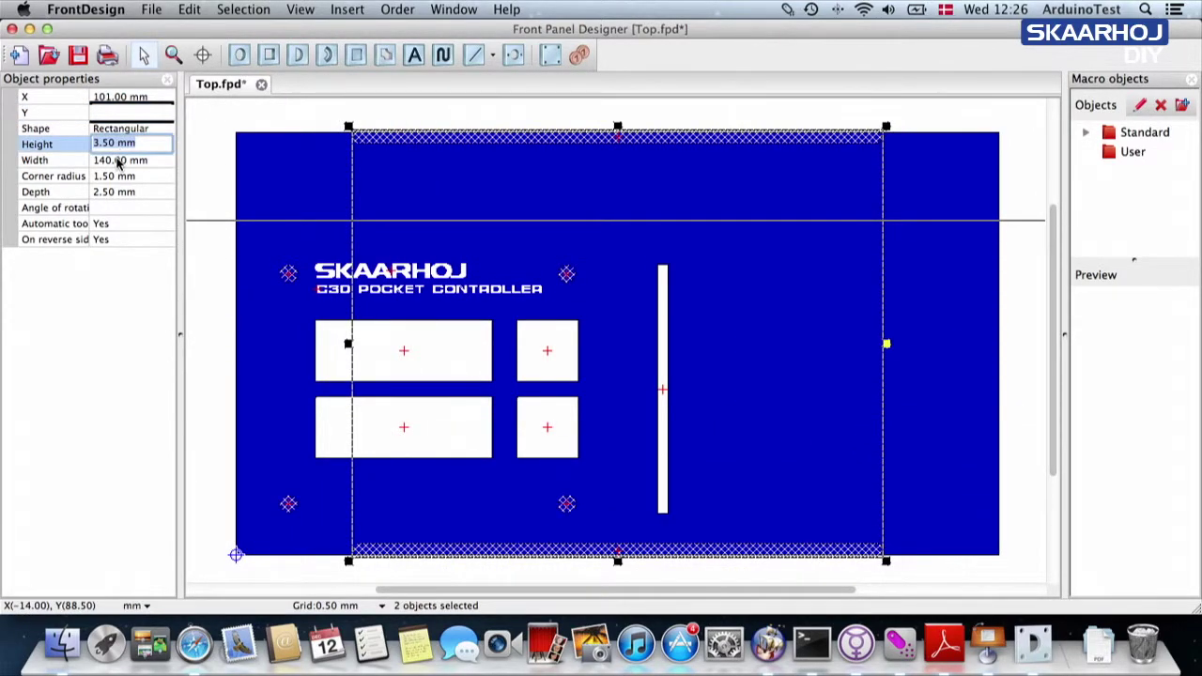
{"action": "left_click", "coordinate": [118, 161]}
{"action": "key", "text": "super+Tab"}
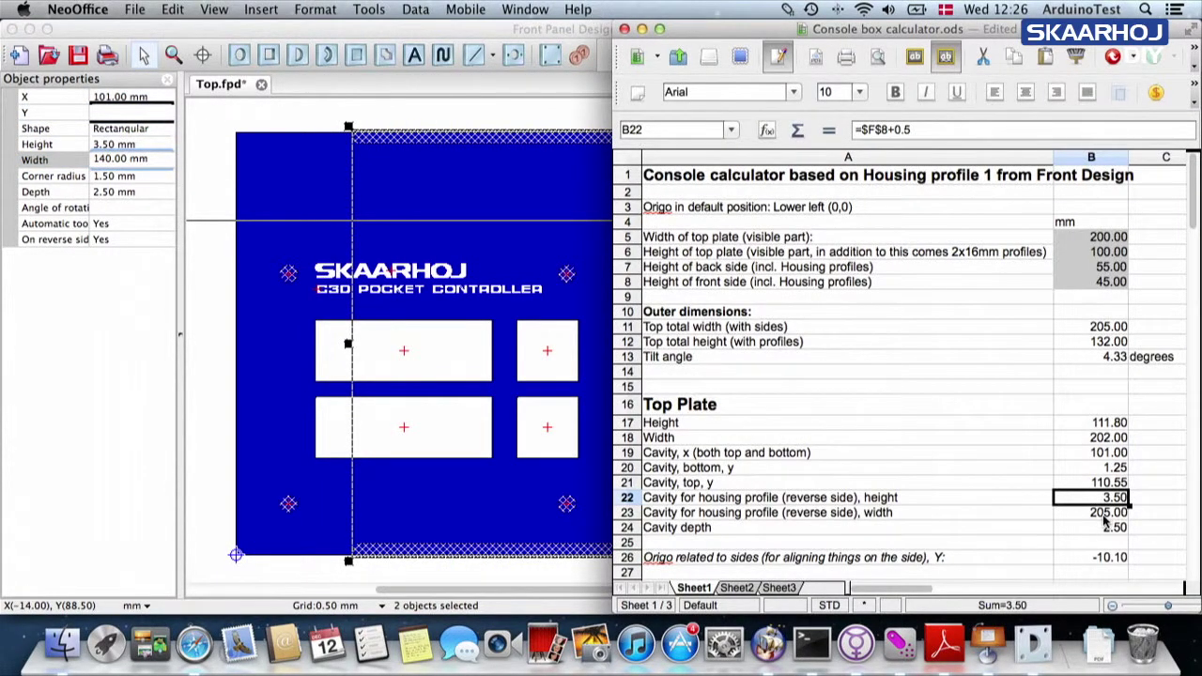
{"action": "key", "text": "super+Tab"}
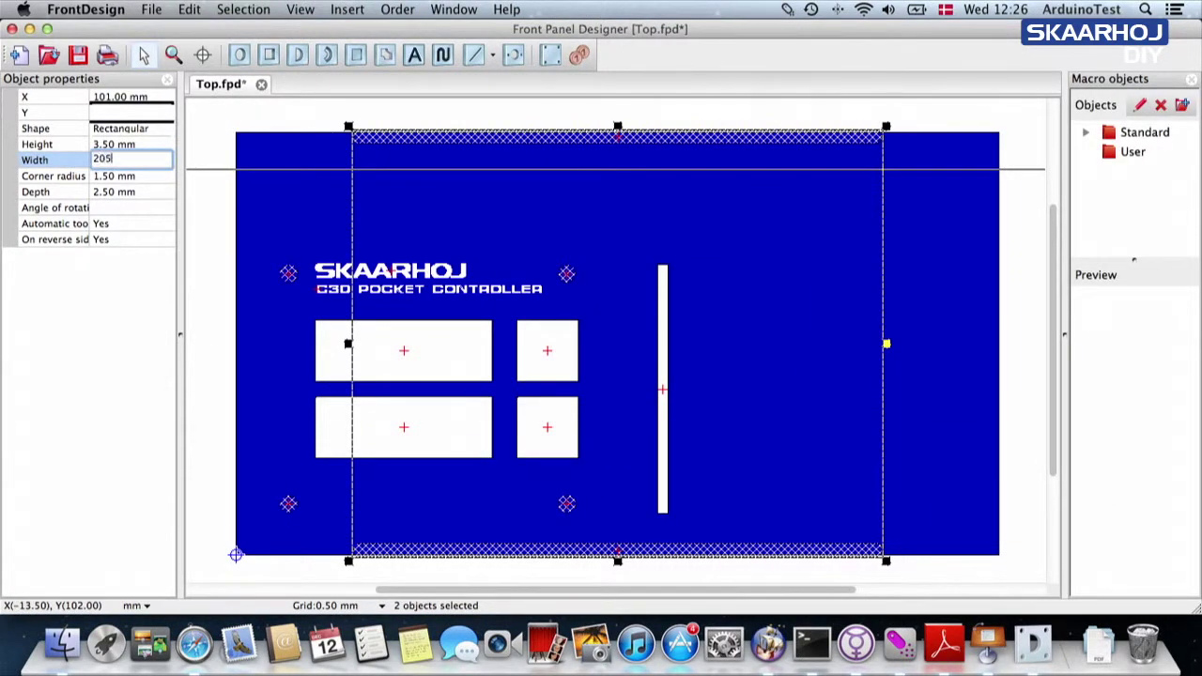
{"action": "type", "text": "205"}
{"action": "key", "text": "Return"}
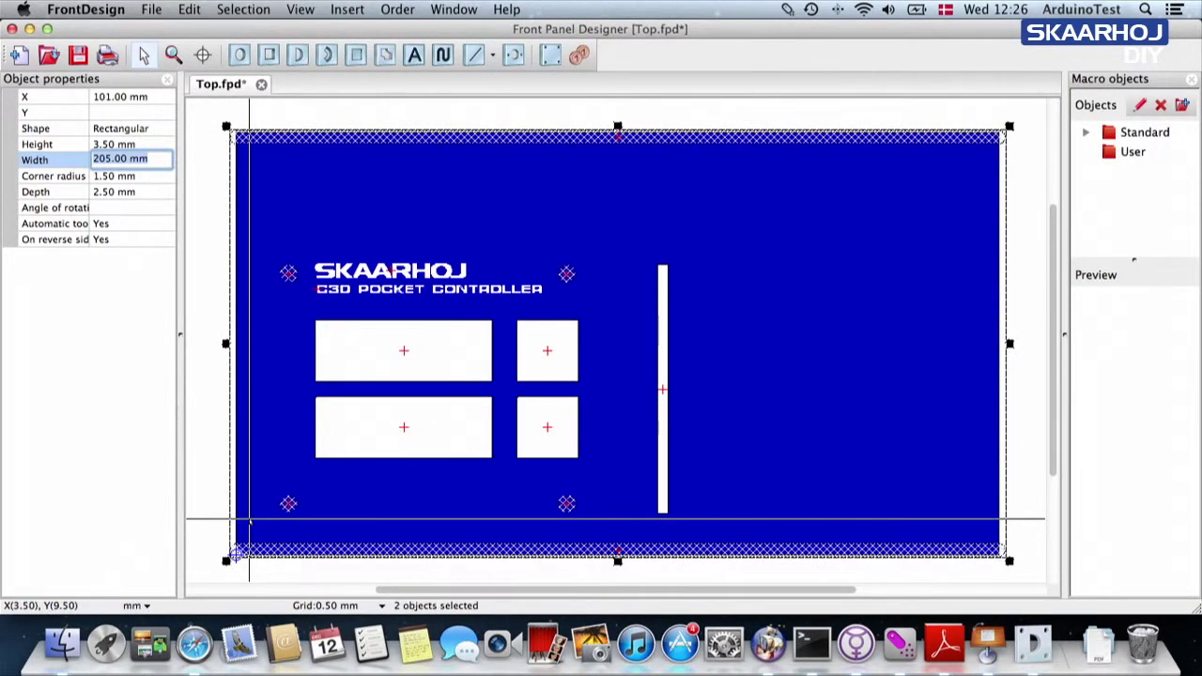
- Check the Cavity depth row in the calculator spreadsheet
{"action": "key", "text": "super+Tab"}
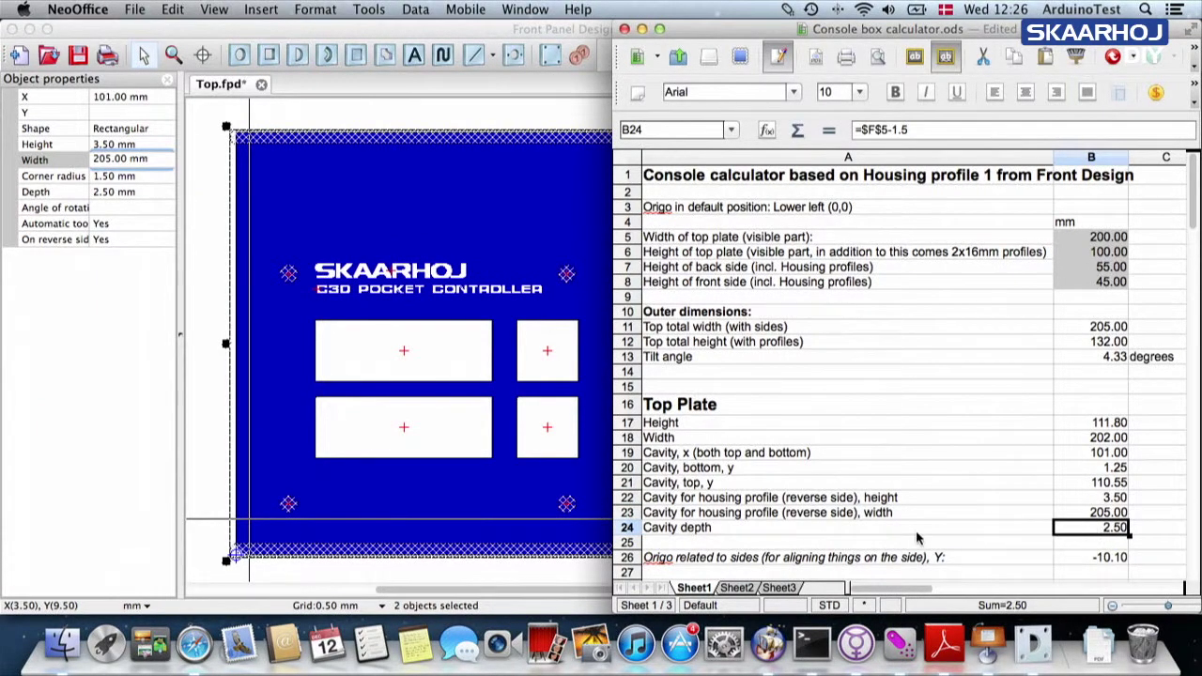
{"action": "left_click", "coordinate": [689, 529]}
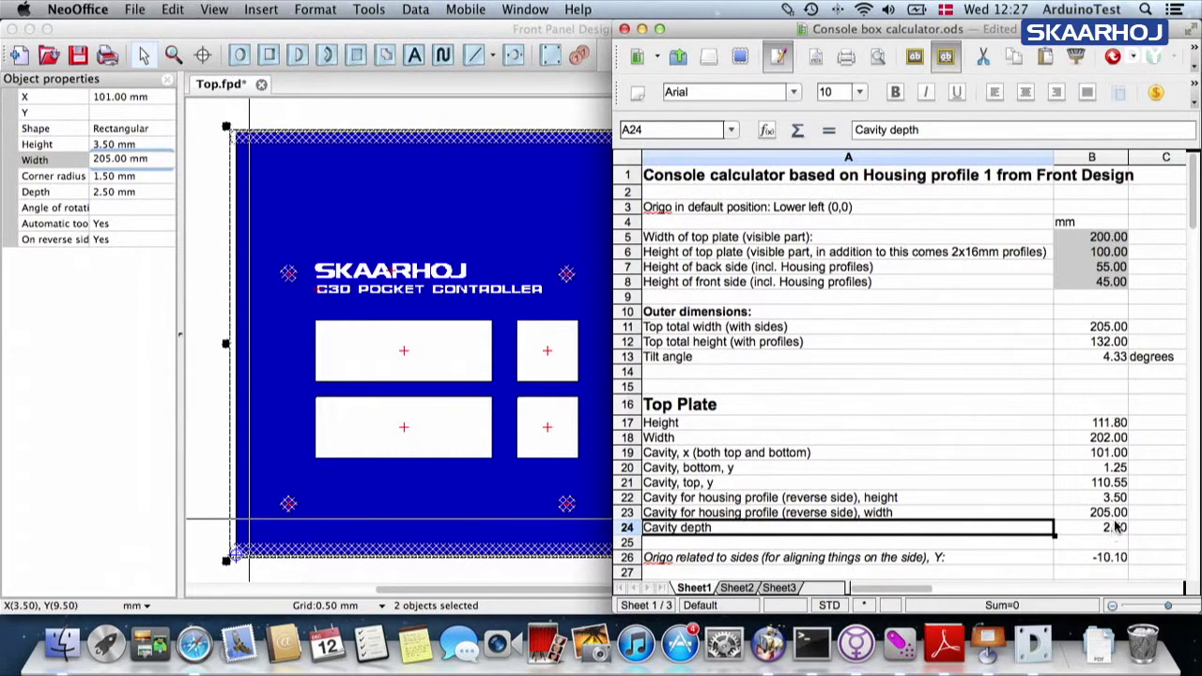
{"action": "key", "text": "super+Tab"}
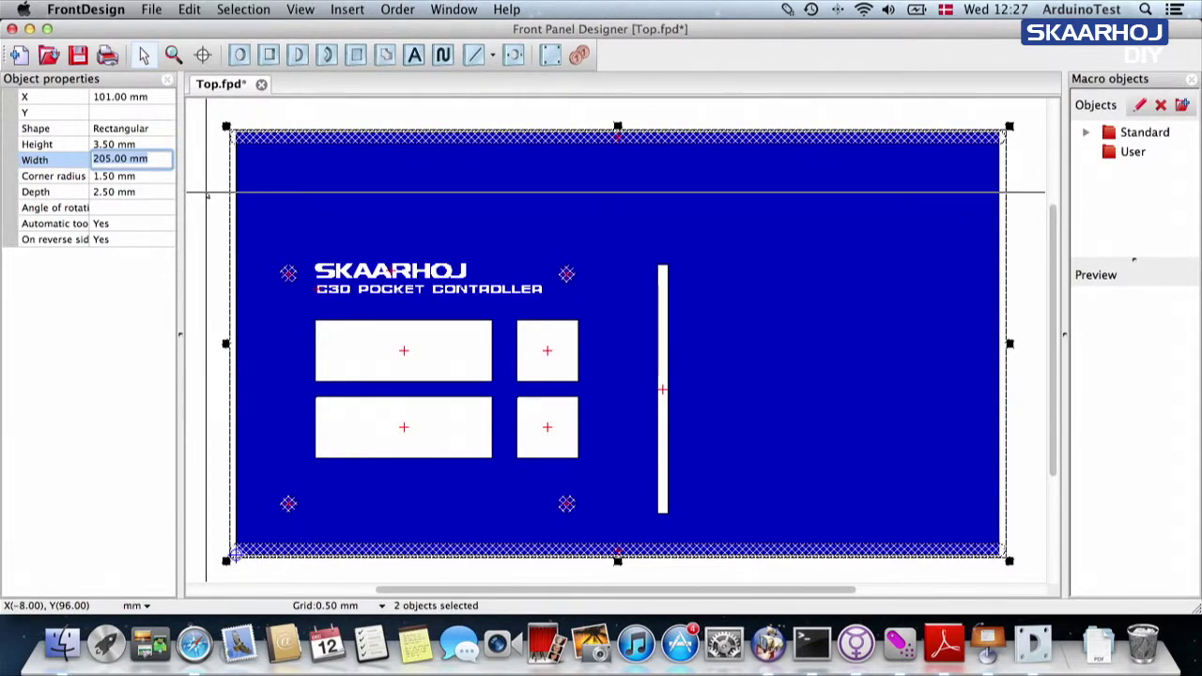
{"action": "left_click", "coordinate": [145, 191]}
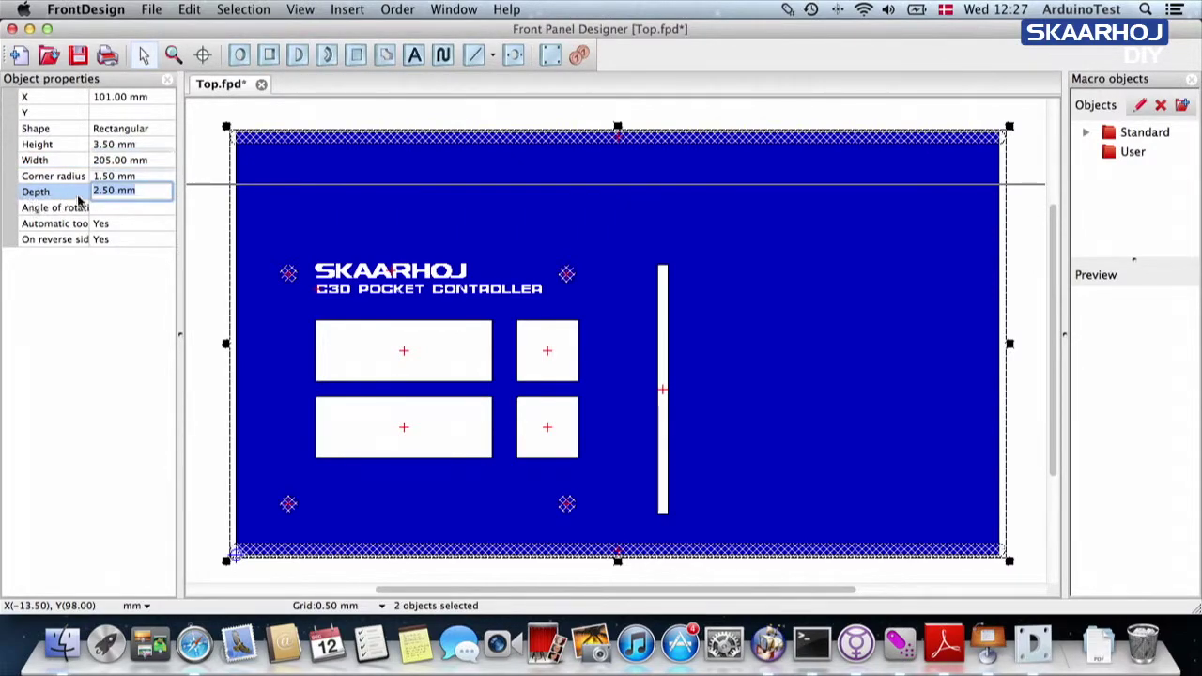
{"action": "left_click", "coordinate": [216, 319]}
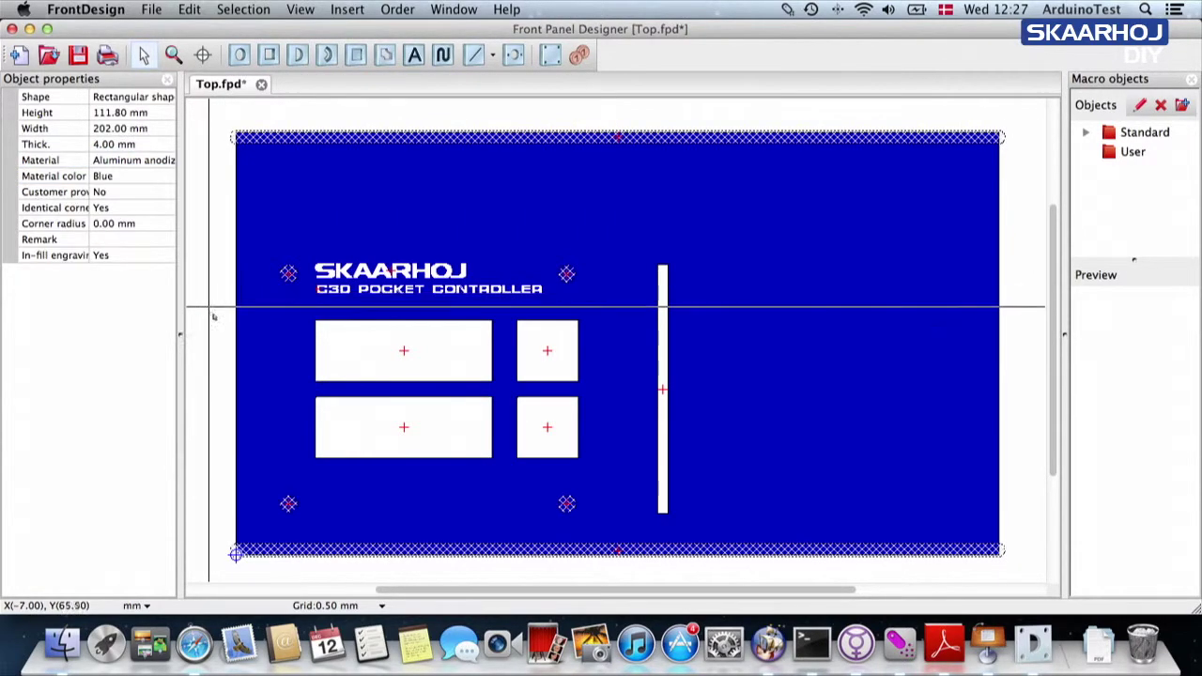
{"action": "key", "text": "super+Tab"}
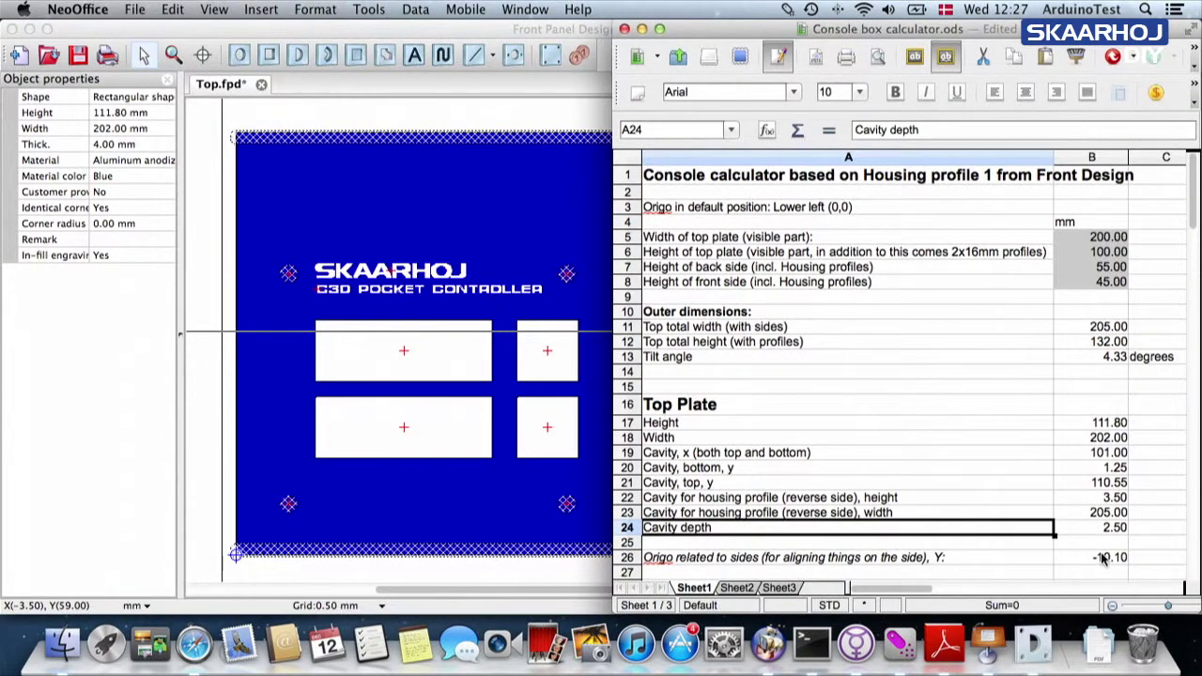
{"action": "key", "text": "super+Tab"}
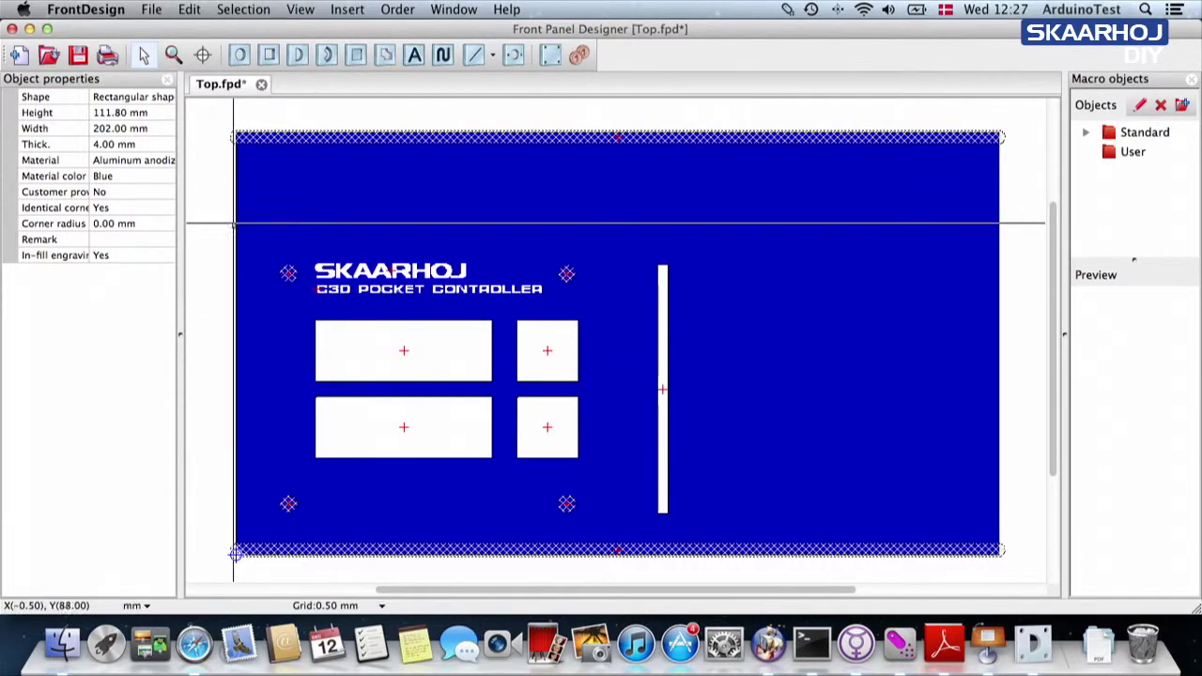
- Select the logo and all control cutouts and drag them to the plate's centre
{"action": "left_click_drag", "start_coordinate": [234, 227], "coordinate": [692, 540]}
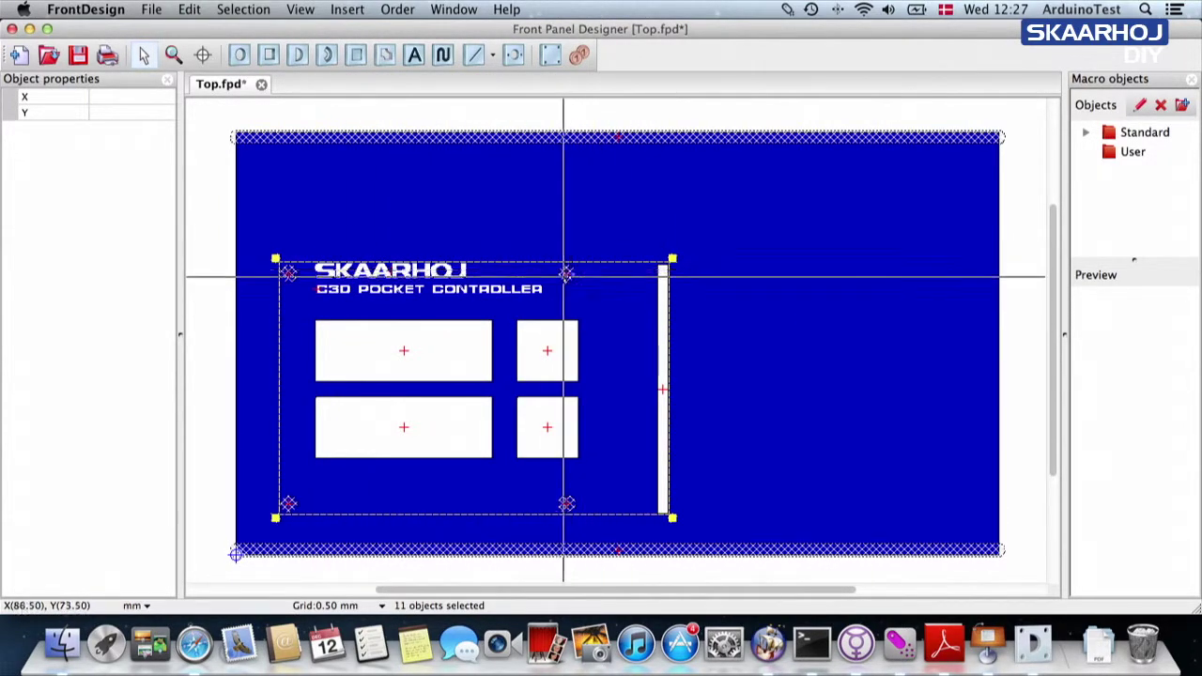
{"action": "left_click_drag", "start_coordinate": [542, 335], "coordinate": [657, 294]}
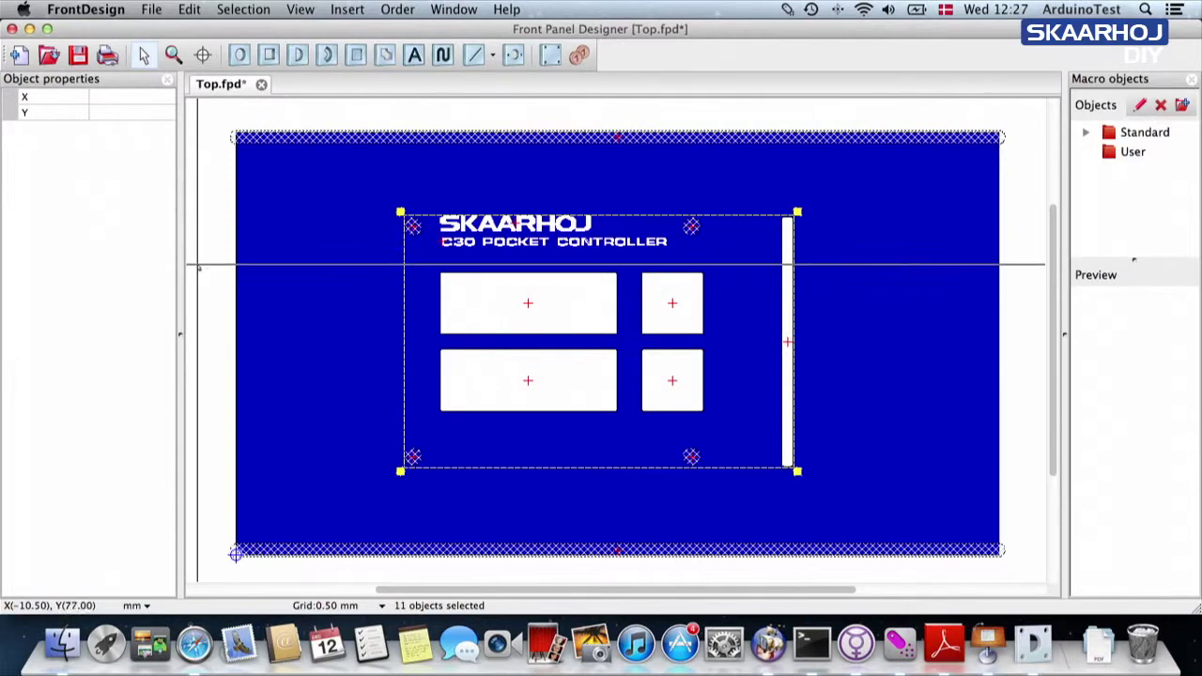
{"action": "left_click", "coordinate": [200, 265]}
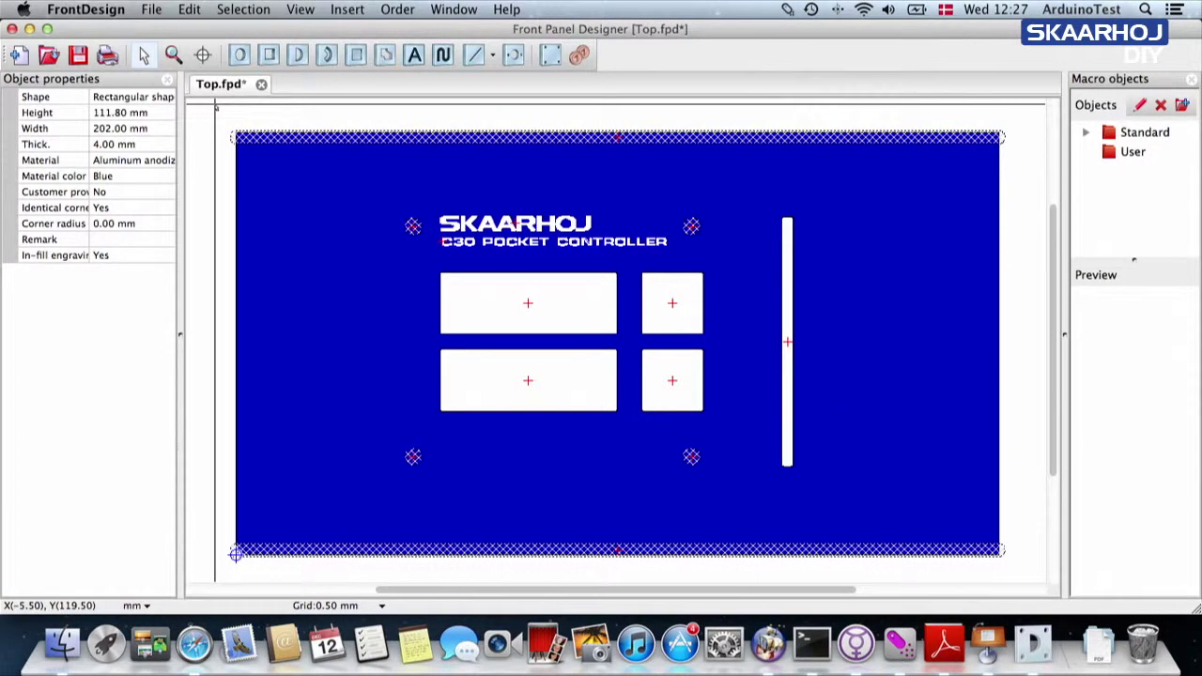
{"action": "key", "text": "super+Tab"}
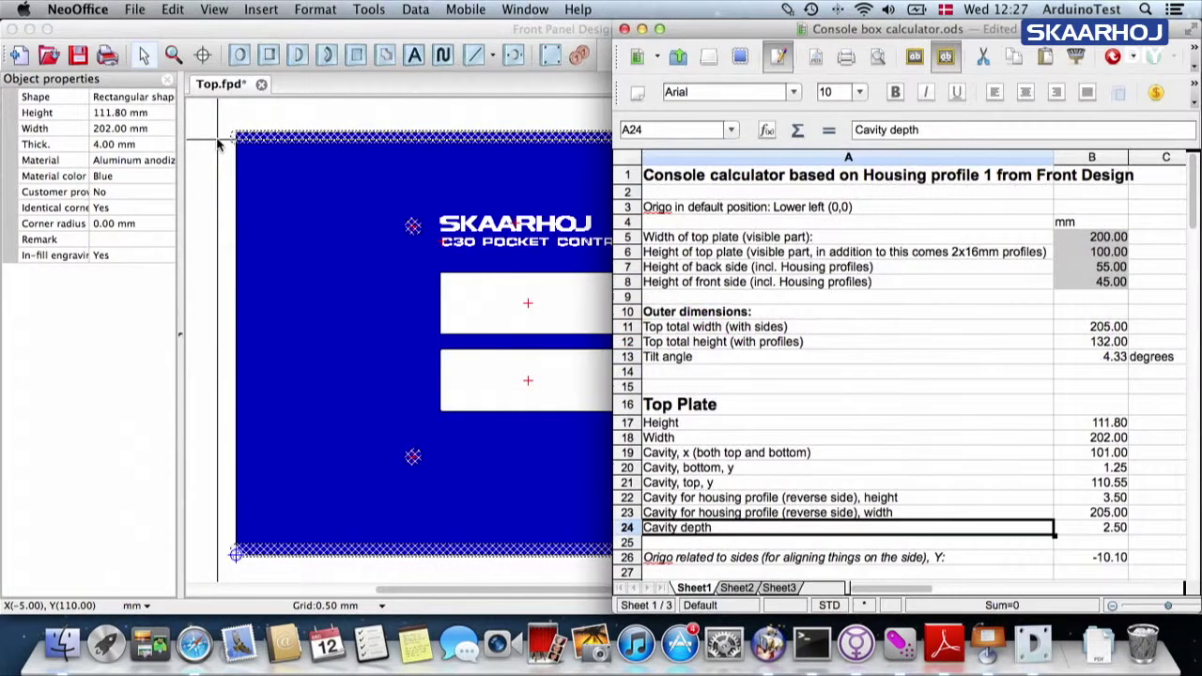